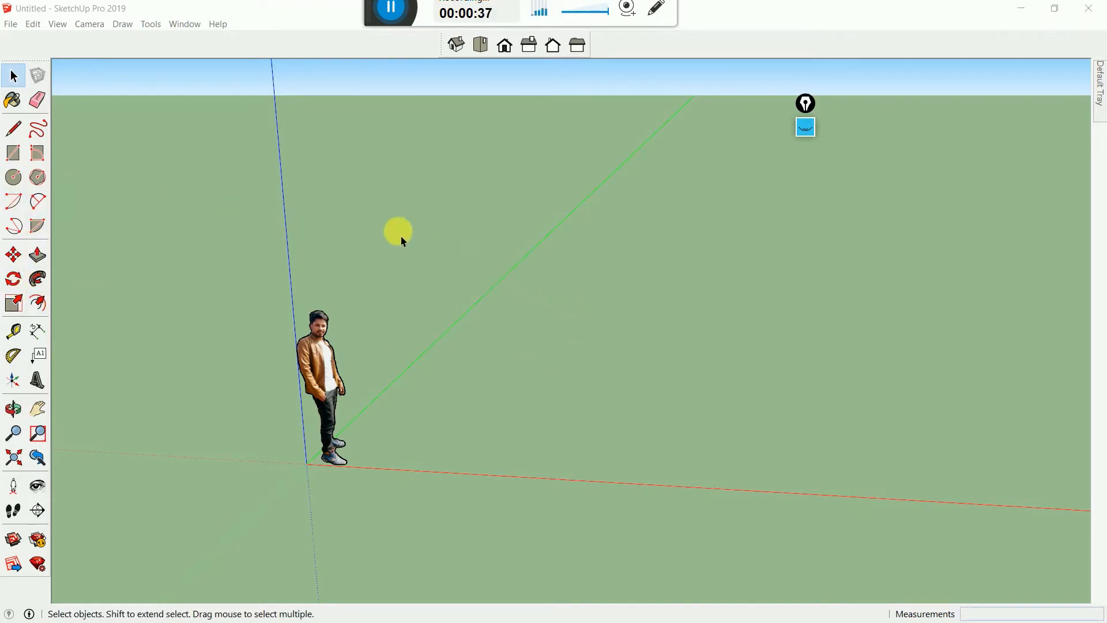
pyautogui.moveTo(462, 242); pyautogui.dragTo(447, 200, button='middle')
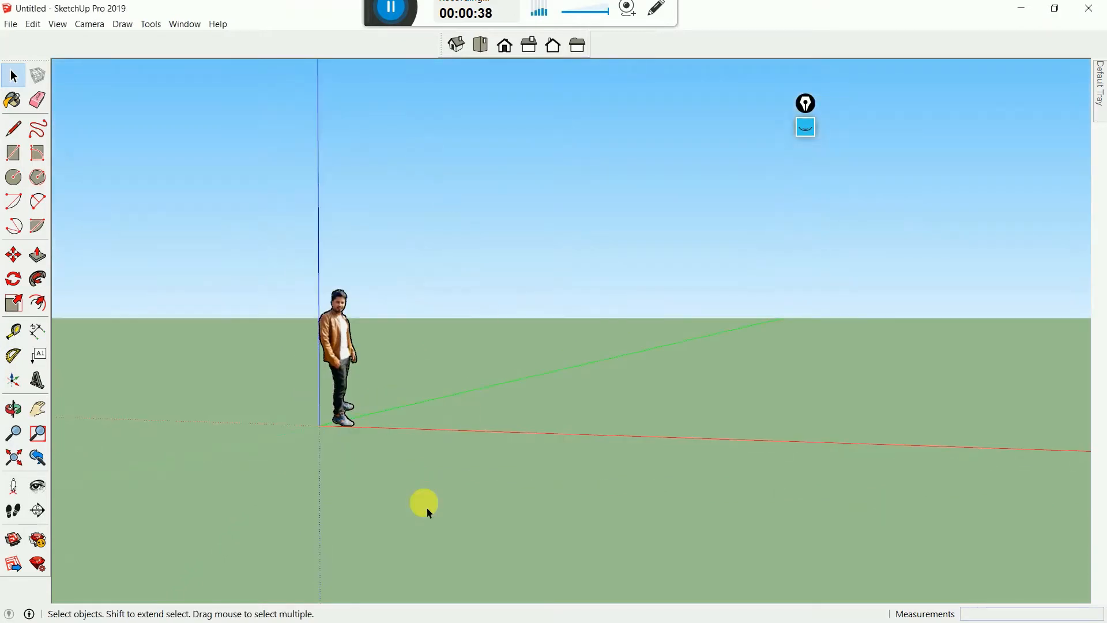
pyautogui.moveTo(504, 240); pyautogui.dragTo(347, 194, button='middle')
pyautogui.moveTo(392, 235); pyautogui.dragTo(490, 242, button='middle')
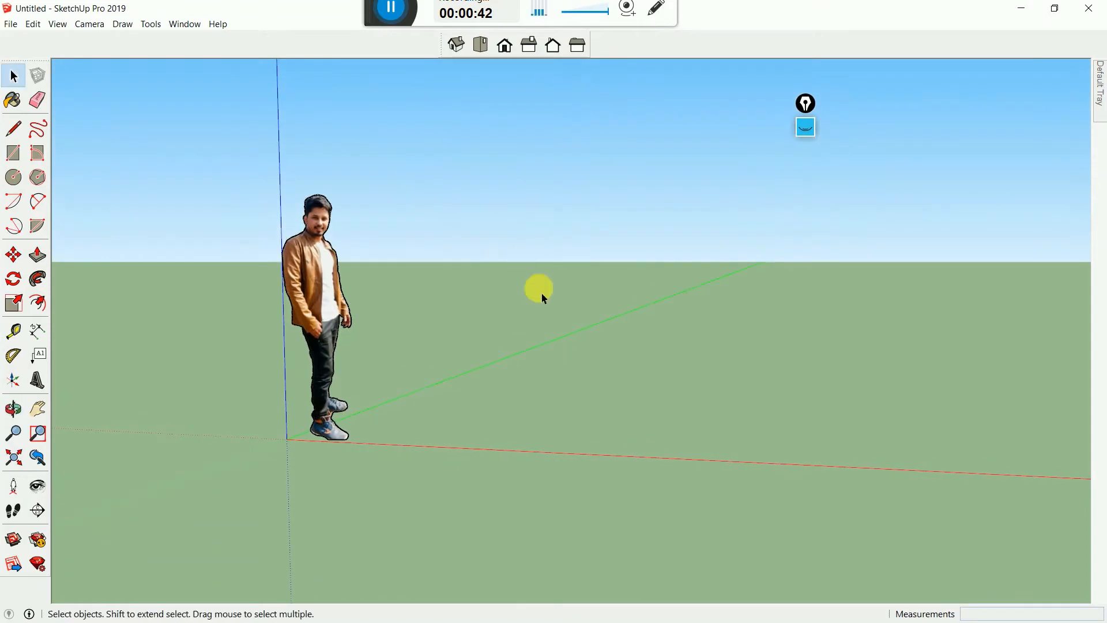
pyautogui.scroll(-2, 458, 306)
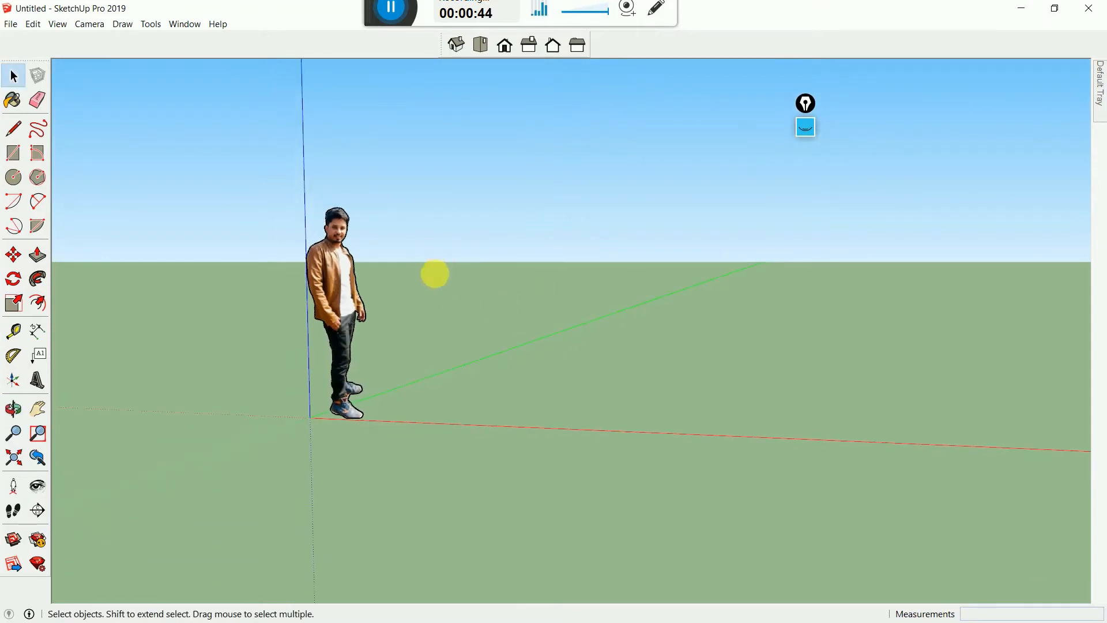
pyautogui.moveTo(435, 274); pyautogui.dragTo(434, 318, button='middle')
pyautogui.scroll(1, 420, 206)
pyautogui.scroll(-2, 356, 398)
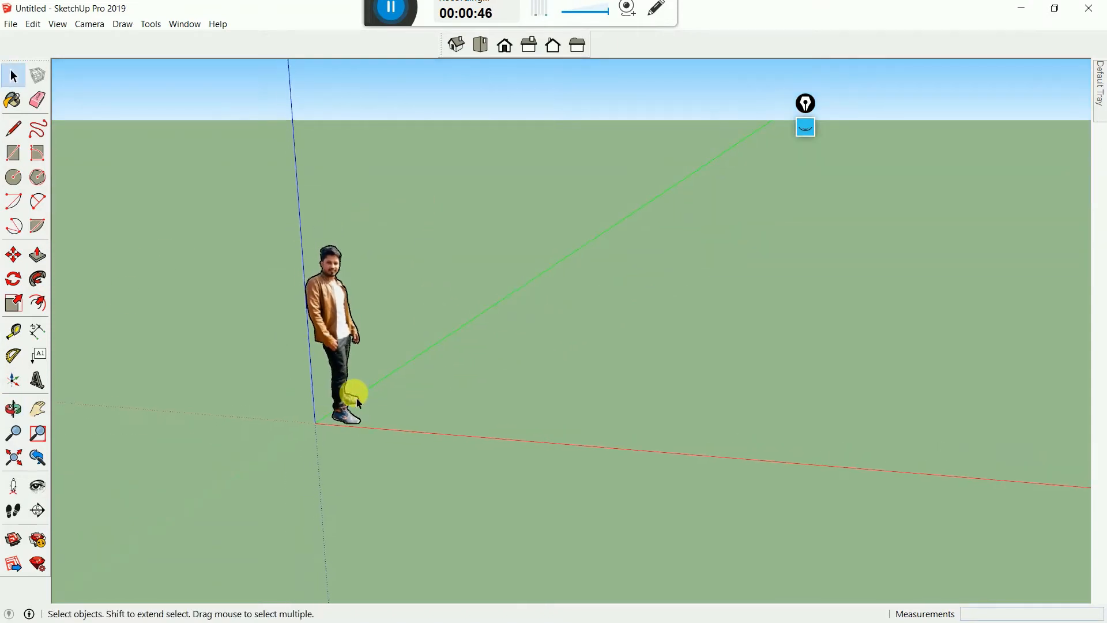
pyautogui.moveTo(359, 404); pyautogui.dragTo(479, 297, button='middle')
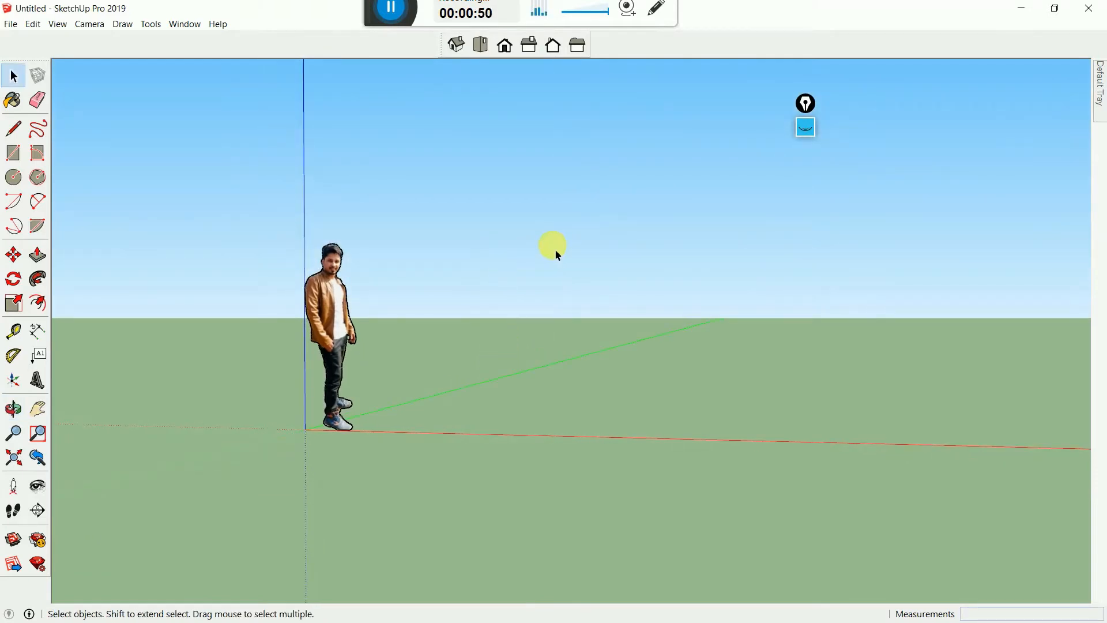
pyautogui.moveTo(457, 213); pyautogui.dragTo(474, 302, button='middle')
pyautogui.scroll(-2, 473, 340)
pyautogui.scroll(-1, 474, 357)
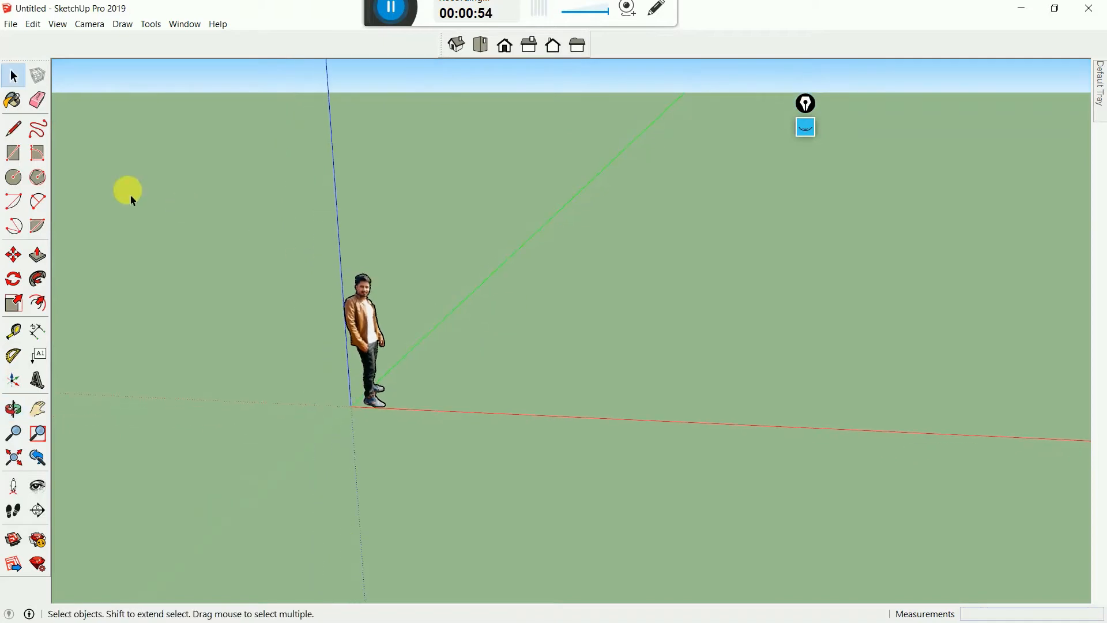
# Draw a rectangle about 5' 4" by 11' 5" on the ground beside the figure
pyautogui.click(13, 153)
pyautogui.click(507, 368)
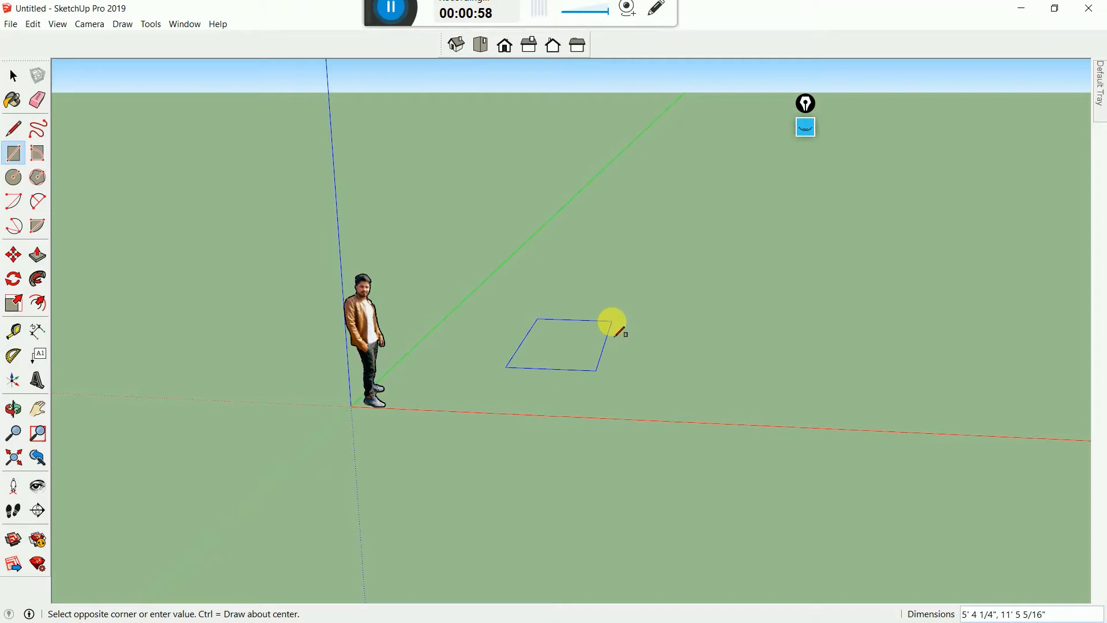
pyautogui.click(612, 322)
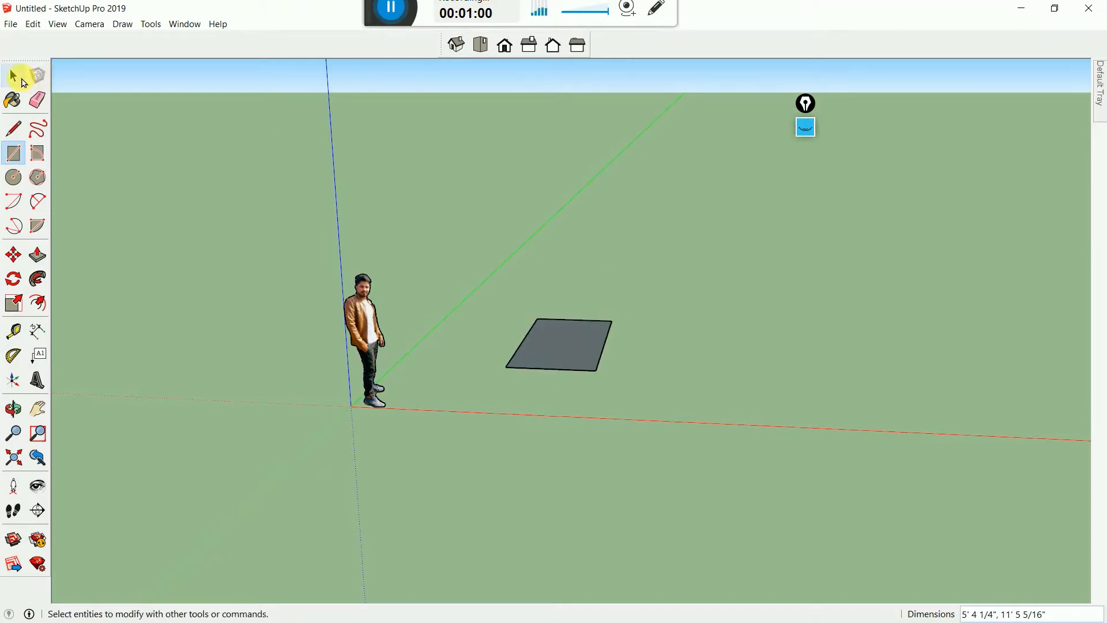
pyautogui.click(23, 83)
# Pull the rectangle up about 5' 5 1/2" into a box with Push/Pull
pyautogui.scroll(5, 652, 309)
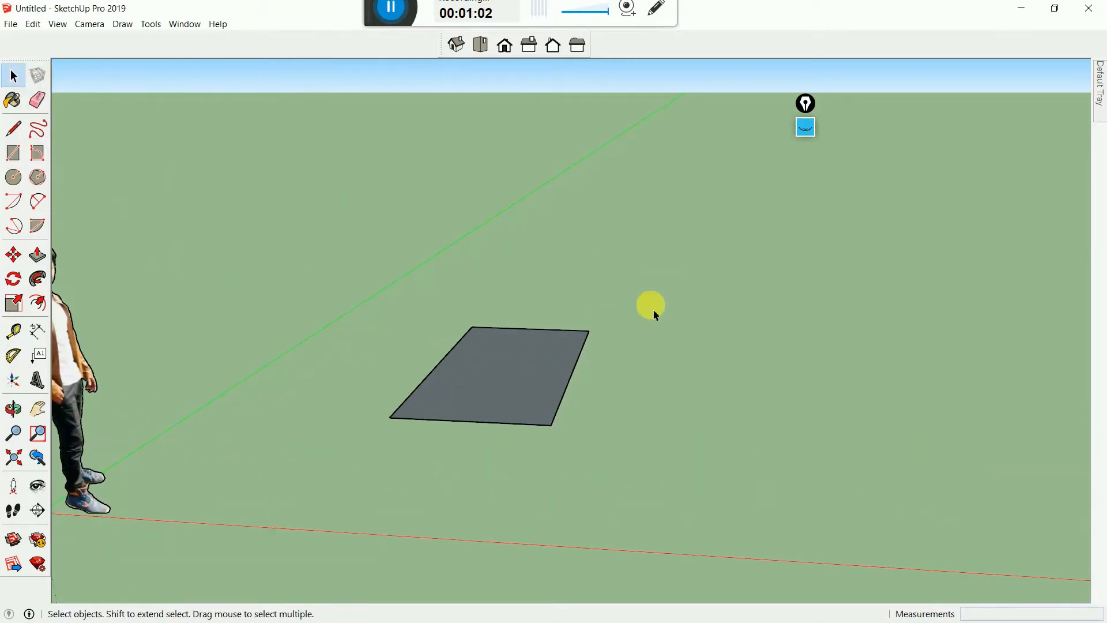
pyautogui.moveTo(535, 329); pyautogui.dragTo(410, 376, button='middle')
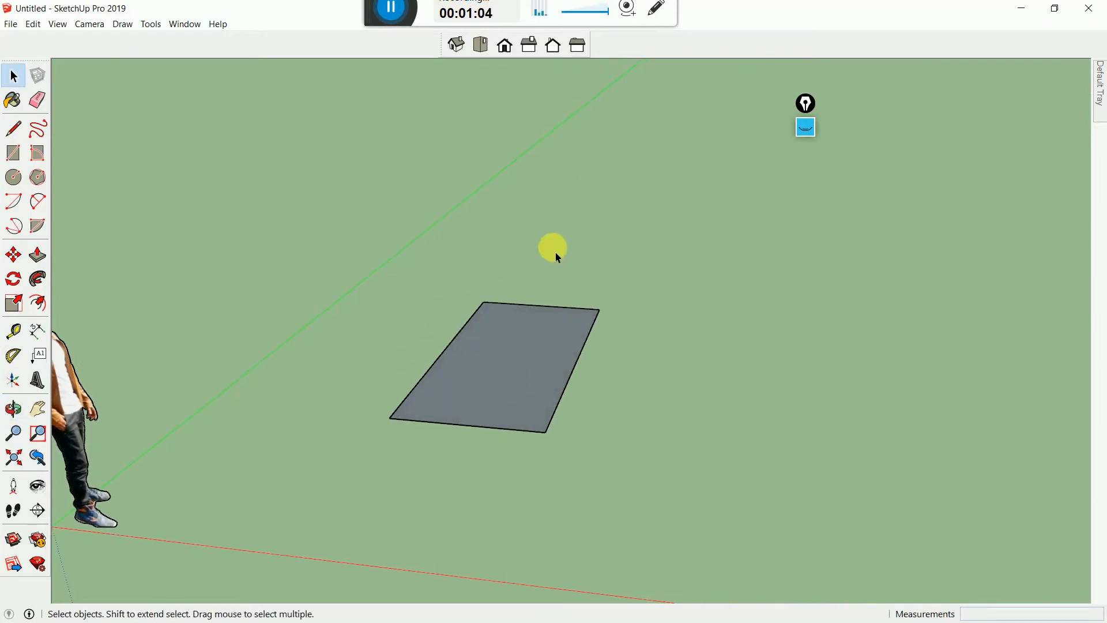
pyautogui.click(38, 256)
pyautogui.scroll(-4, 643, 312)
pyautogui.moveTo(642, 312); pyautogui.dragTo(606, 404, button='middle')
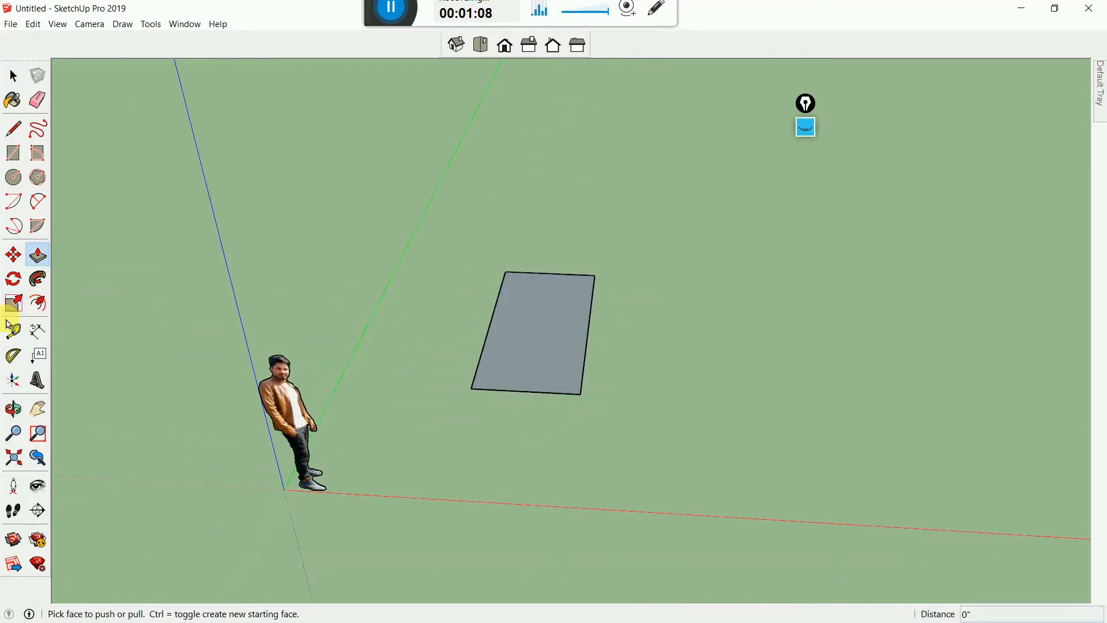
pyautogui.click(522, 338)
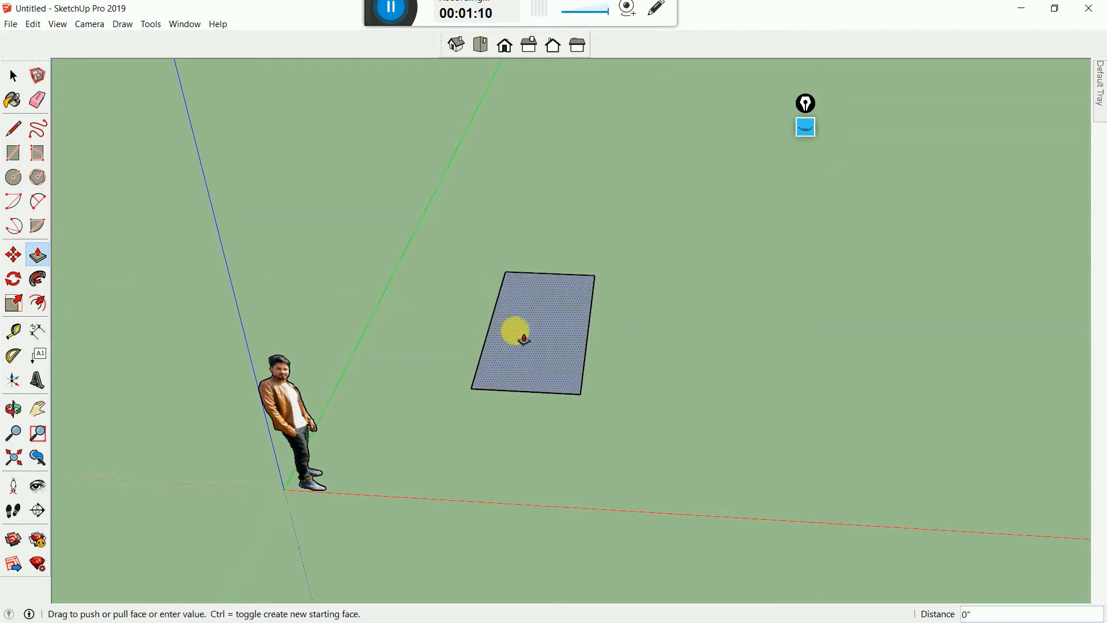
pyautogui.click(477, 240)
# Draw a ground rectangle about 5' 9" by 4' 6" against the box's long side, starting at its back bottom corner
pyautogui.moveTo(645, 329); pyautogui.dragTo(366, 274, button='middle')
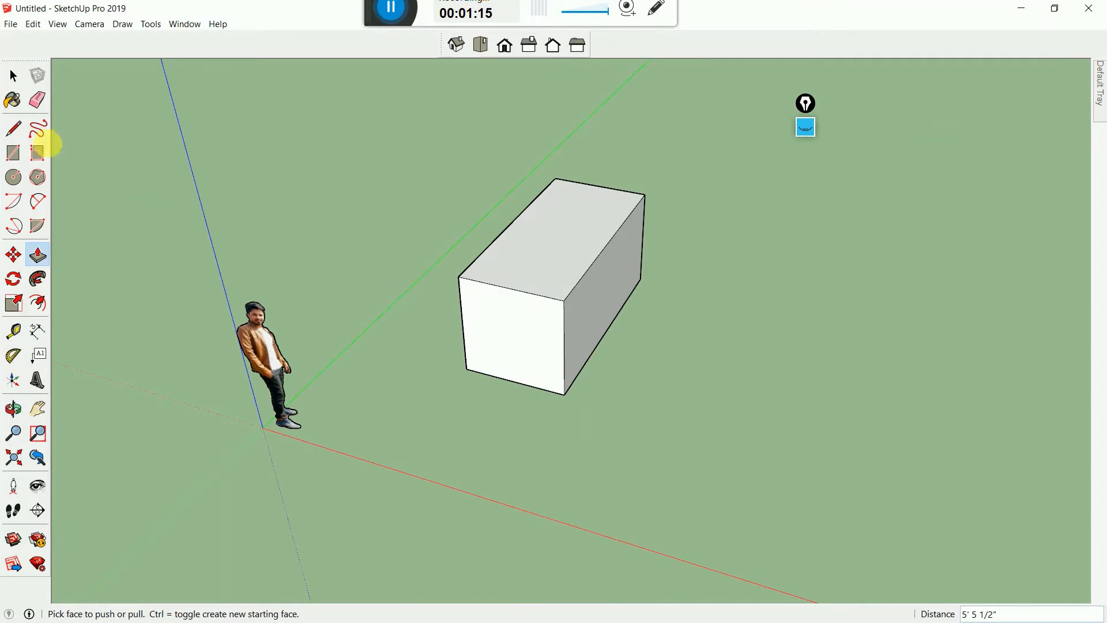
pyautogui.click(13, 153)
pyautogui.moveTo(637, 358); pyautogui.dragTo(668, 341, button='middle')
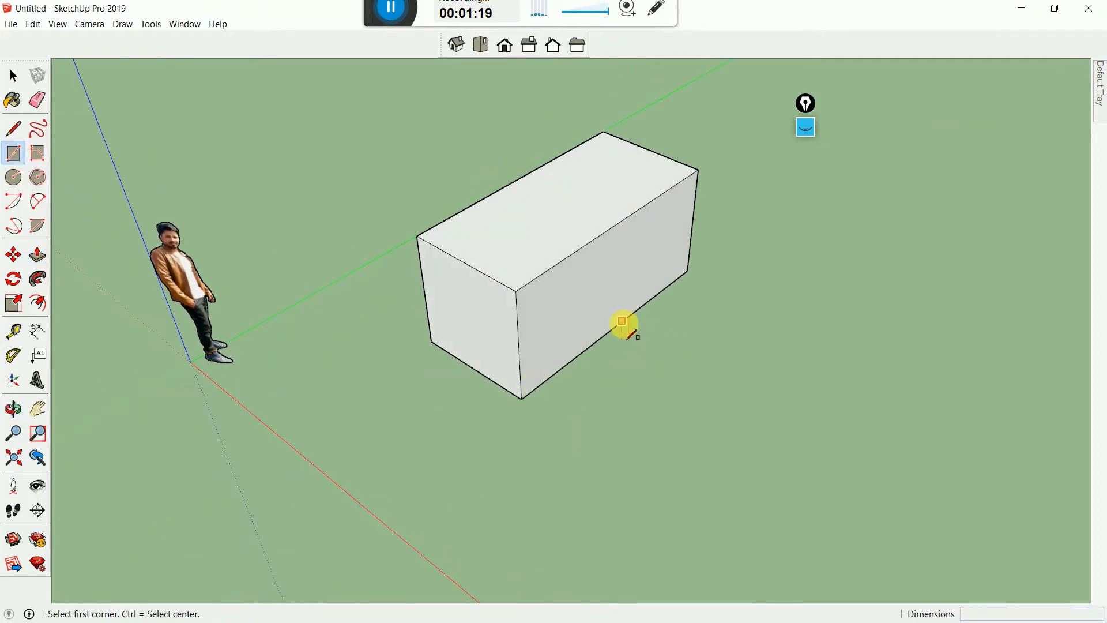
pyautogui.click(686, 274)
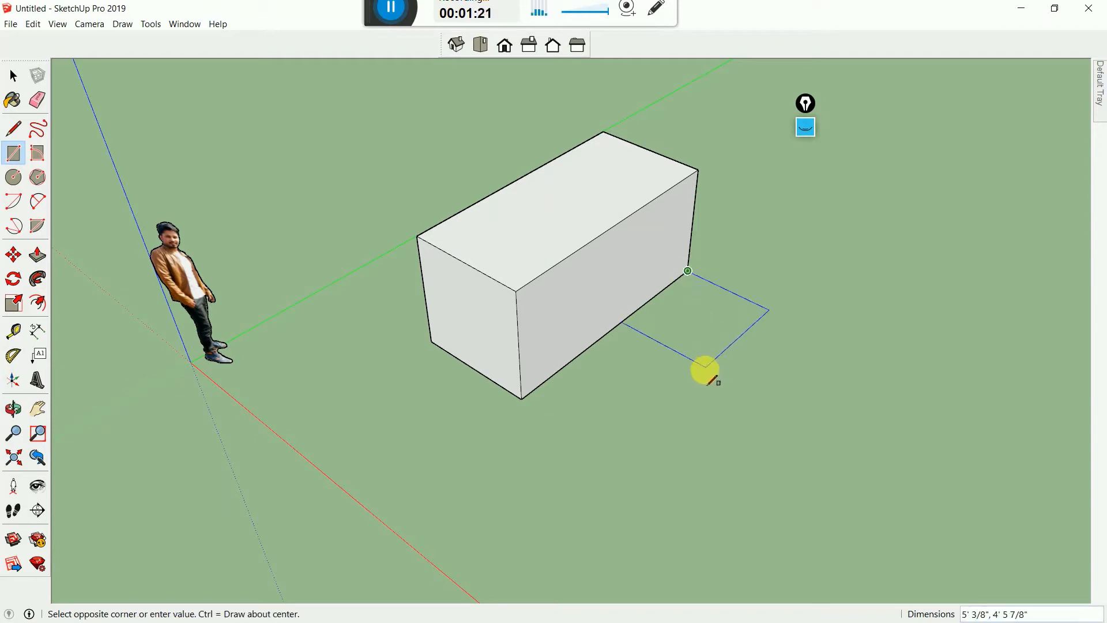
pyautogui.click(698, 376)
# Pull the adjoining rectangle up into a smaller box, lower than the main block
pyautogui.click(37, 255)
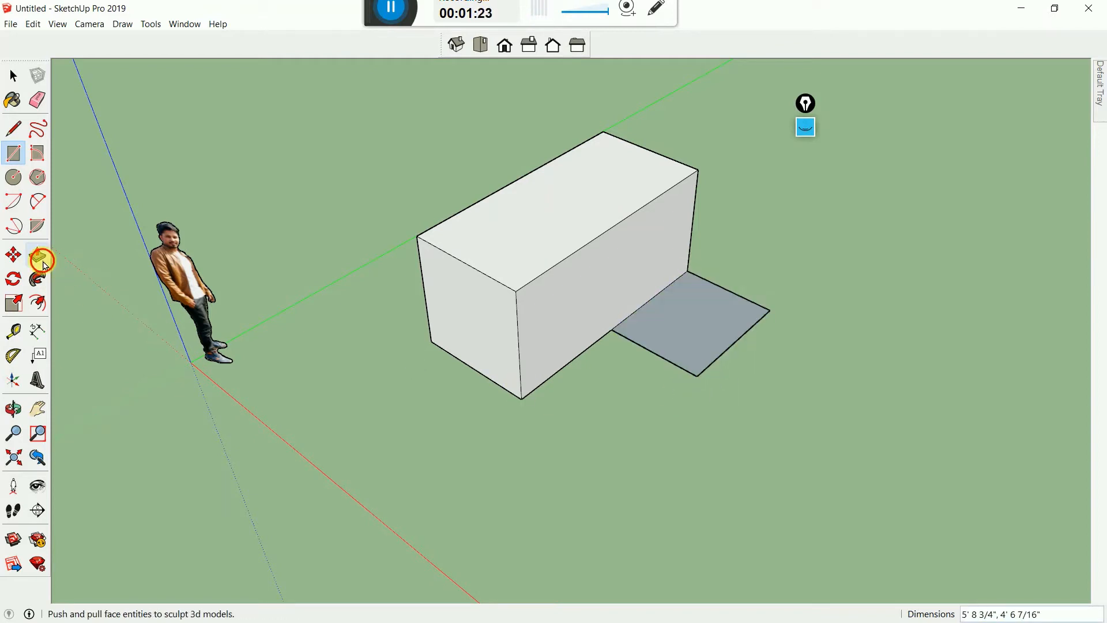
pyautogui.moveTo(668, 346); pyautogui.dragTo(638, 272)
pyautogui.press('space')
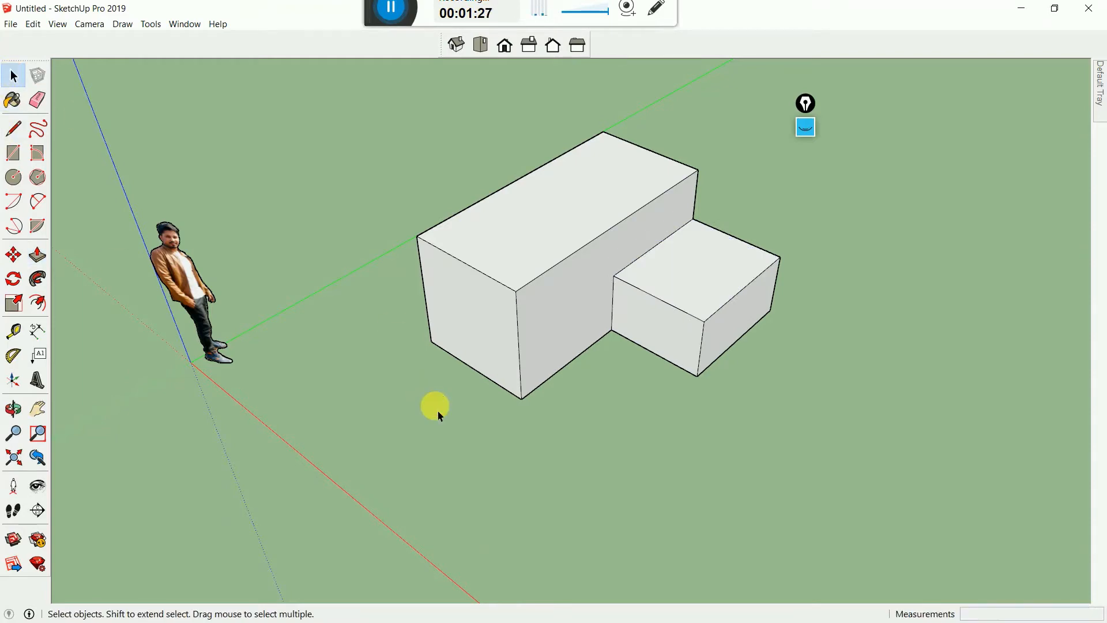
# Select the smaller box's faces and edges and try to move it away from the main block
pyautogui.moveTo(435, 410); pyautogui.dragTo(626, 308, button='middle')
pyautogui.scroll(3, 612, 299)
pyautogui.scroll(2, 570, 321)
pyautogui.moveTo(738, 214); pyautogui.dragTo(612, 375)
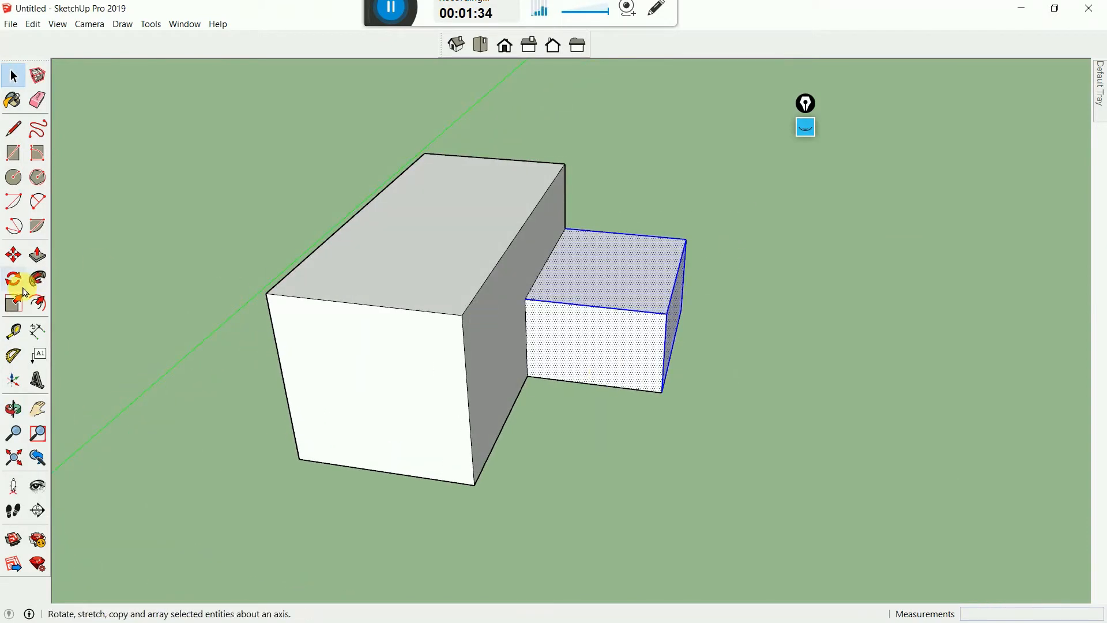
pyautogui.click(13, 254)
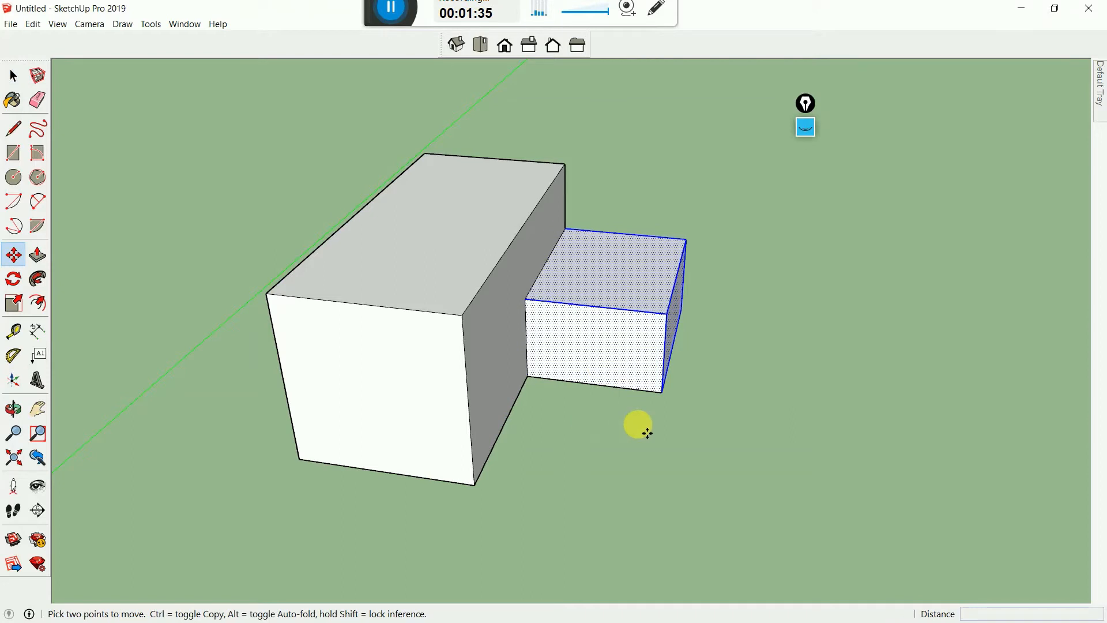
pyautogui.click(663, 394)
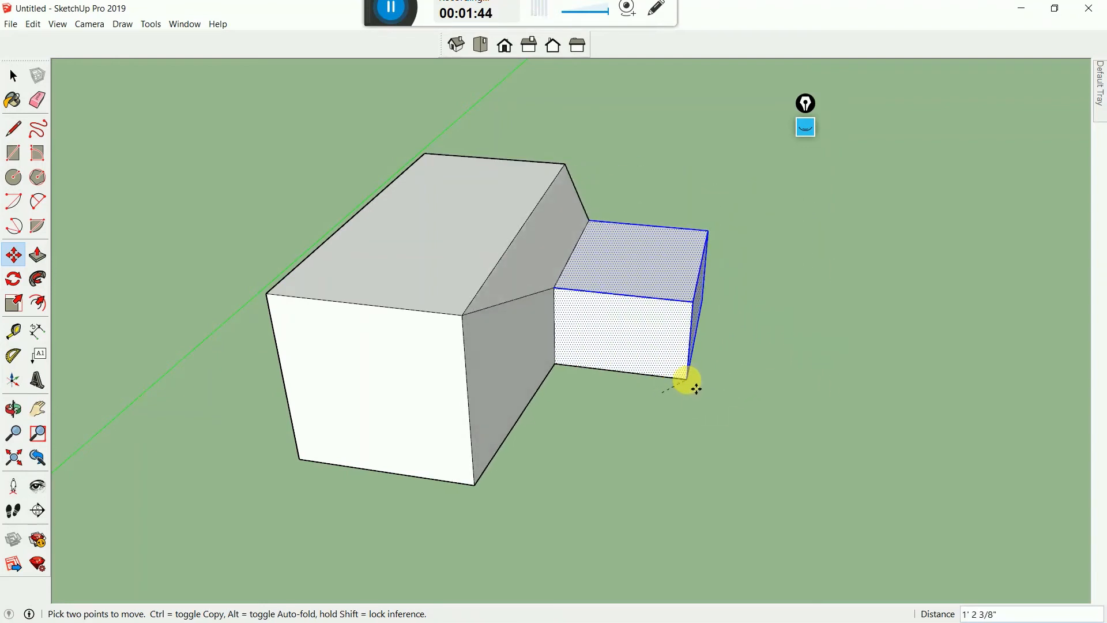
pyautogui.press('Escape')
pyautogui.scroll(-3, 595, 294)
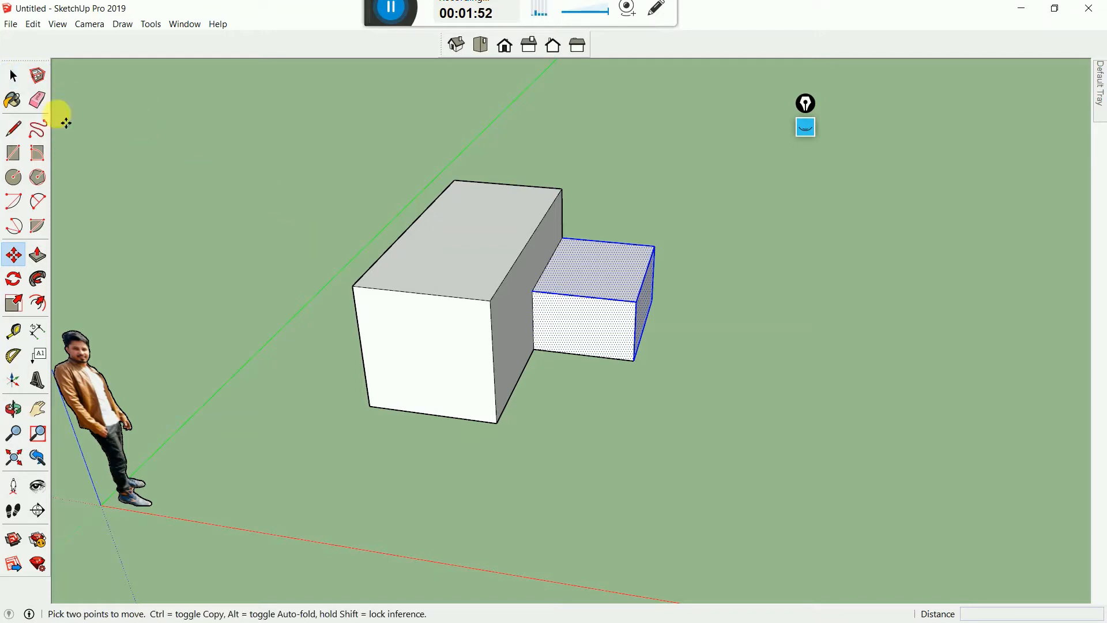
pyautogui.click(12, 80)
pyautogui.click(298, 218)
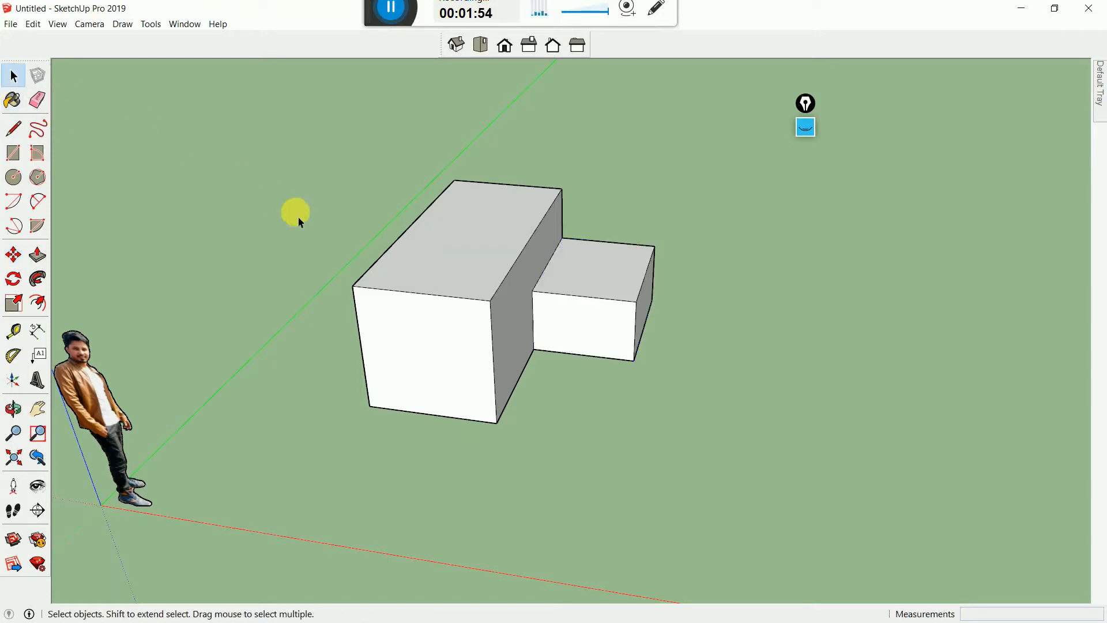
# Draw a closed four-sided face about 6' by 13' on open ground beyond the boxes, using the Line tool
pyautogui.moveTo(516, 316); pyautogui.dragTo(451, 338, button='middle')
pyautogui.moveTo(606, 291); pyautogui.dragTo(258, 213, button='middle')
pyautogui.click(13, 128)
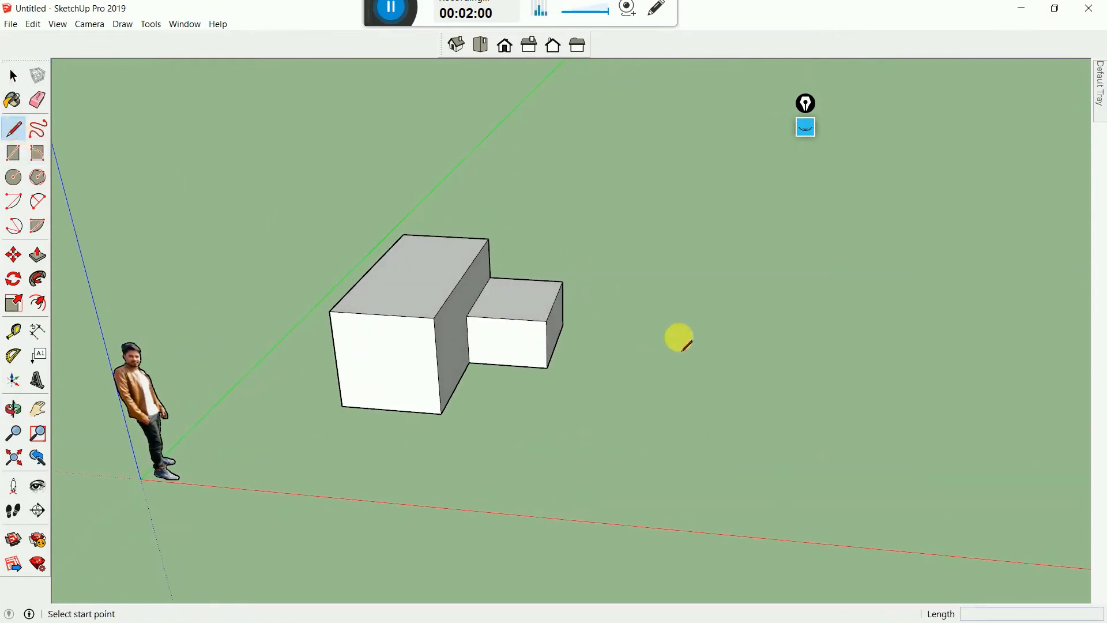
pyautogui.click(680, 336)
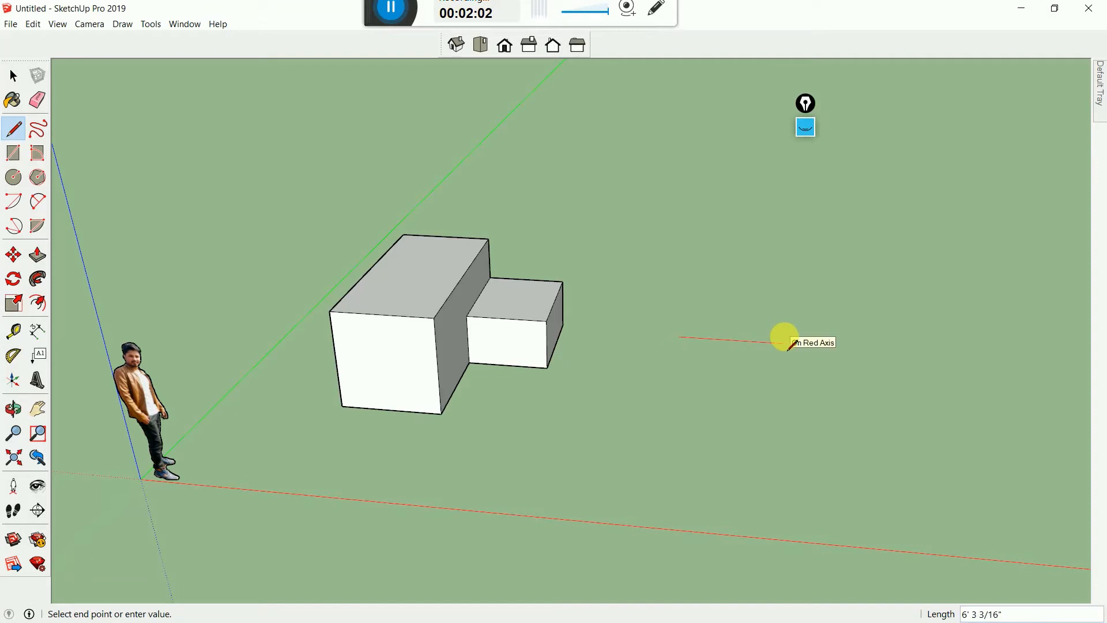
pyautogui.click(784, 342)
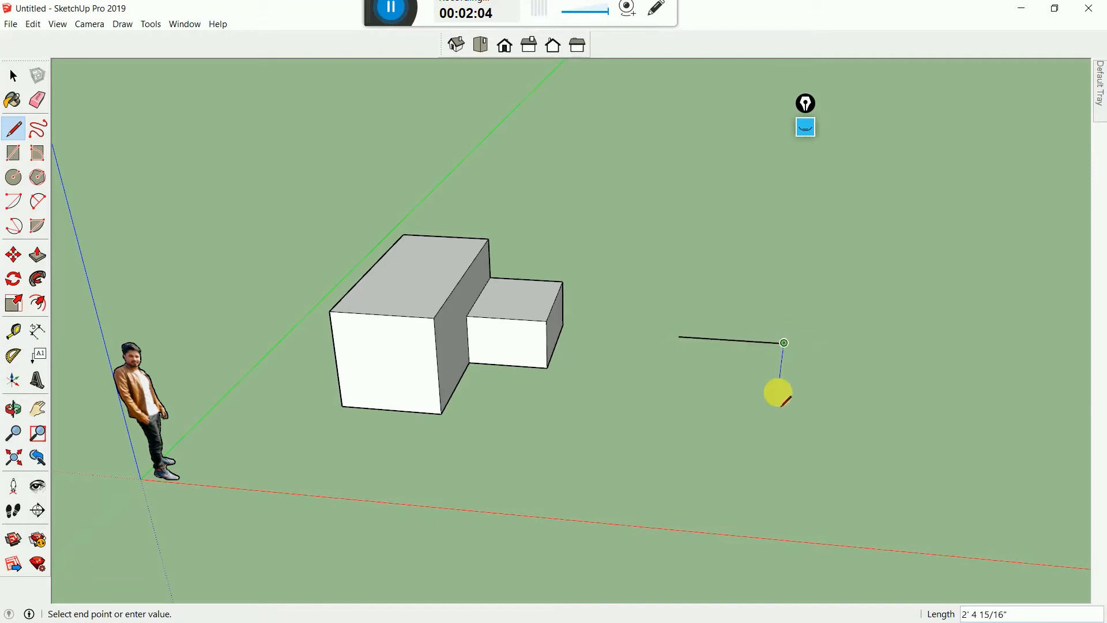
pyautogui.click(805, 472)
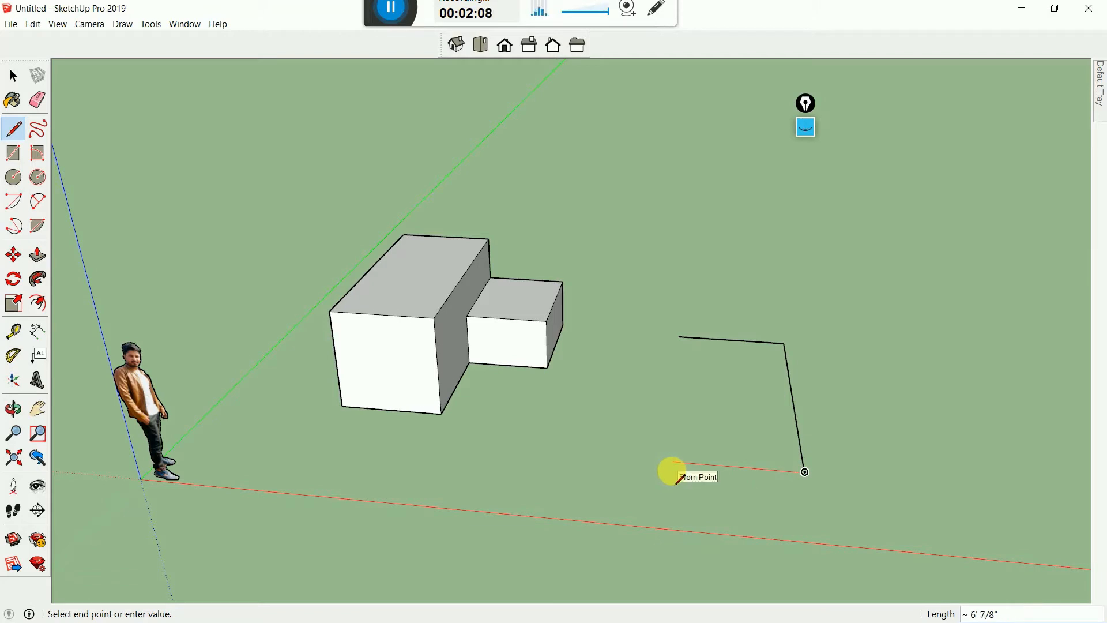
pyautogui.click(673, 462)
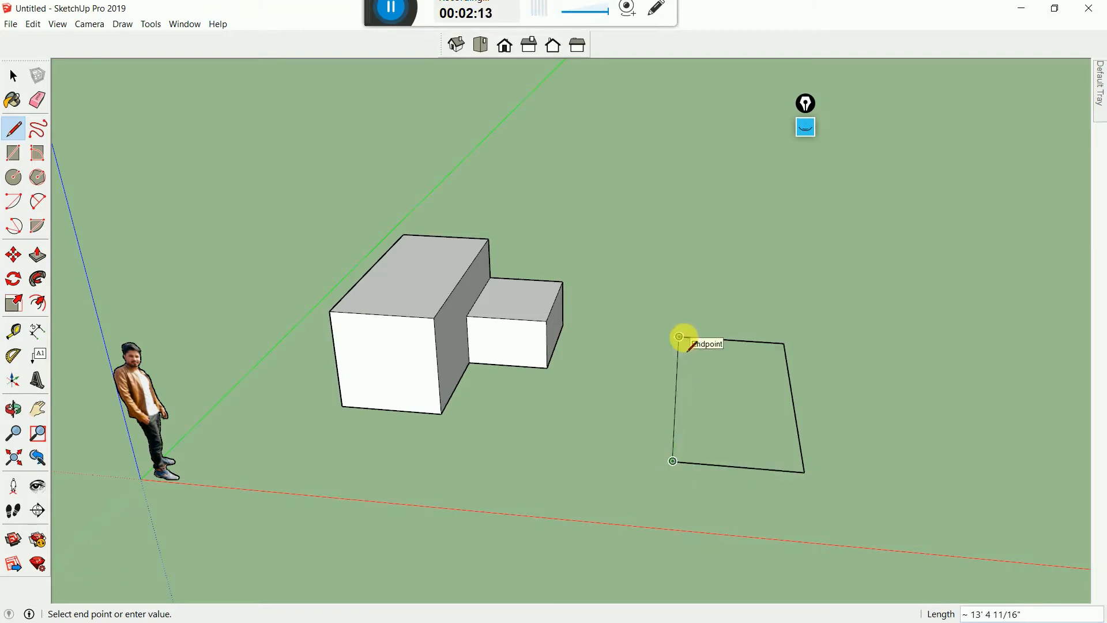
pyautogui.click(680, 337)
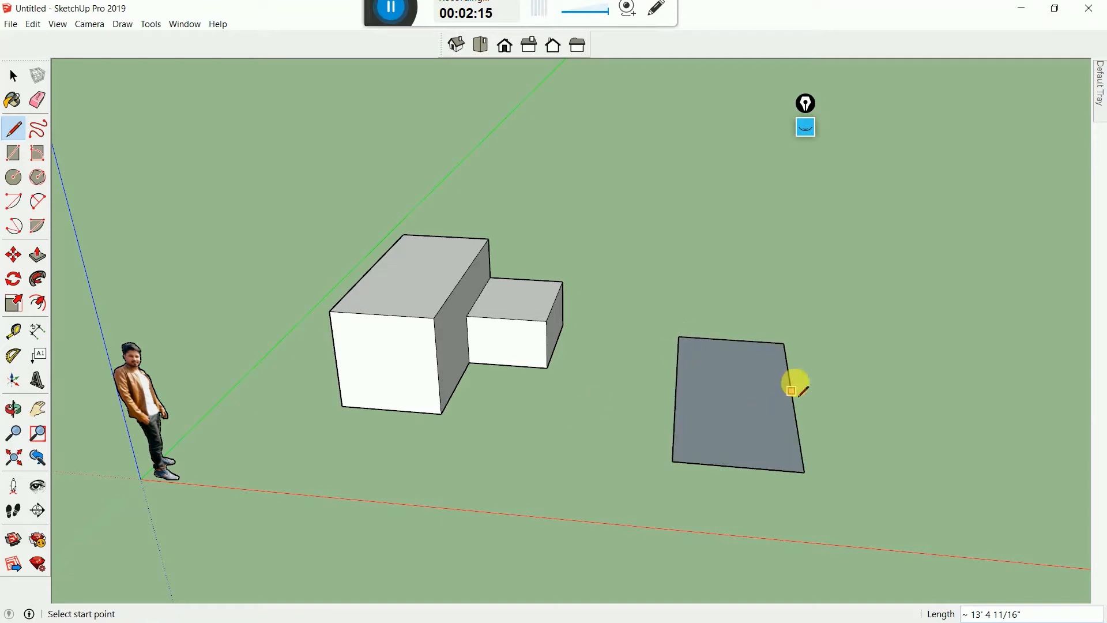
# Draw a vertical face about 5' high on the far short edge of the new base
pyautogui.click(784, 343)
pyautogui.click(793, 264)
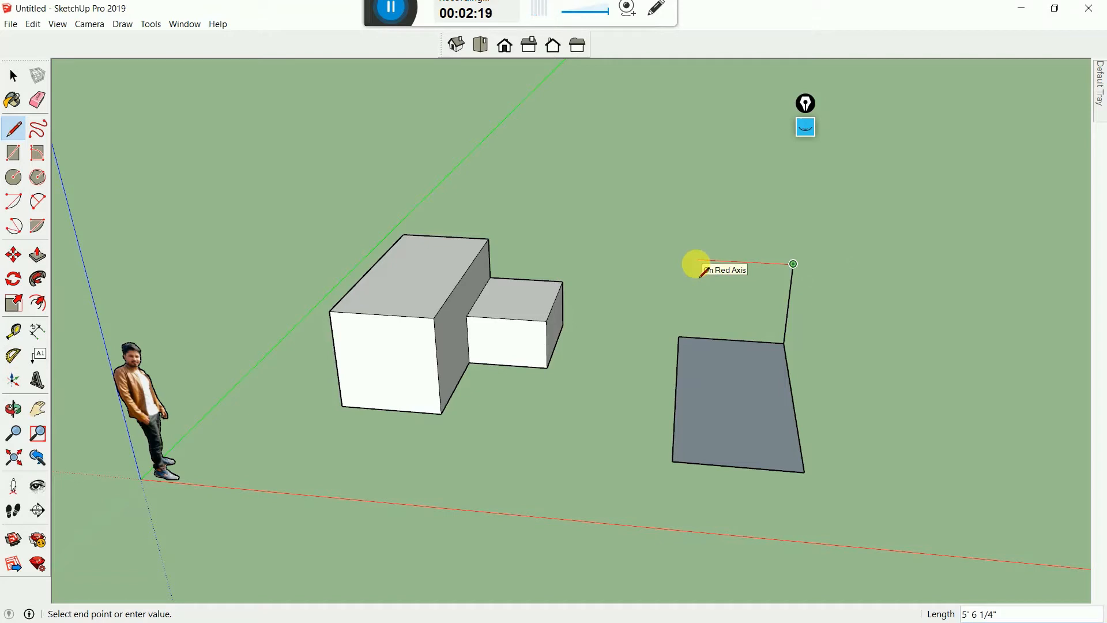
pyautogui.click(684, 258)
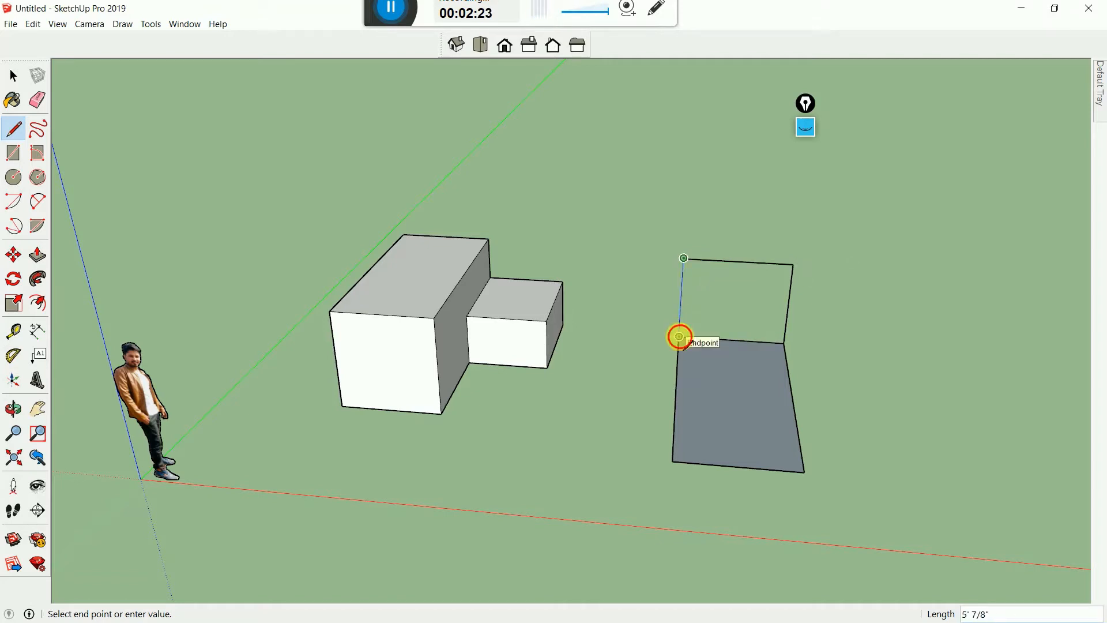
pyautogui.click(679, 336)
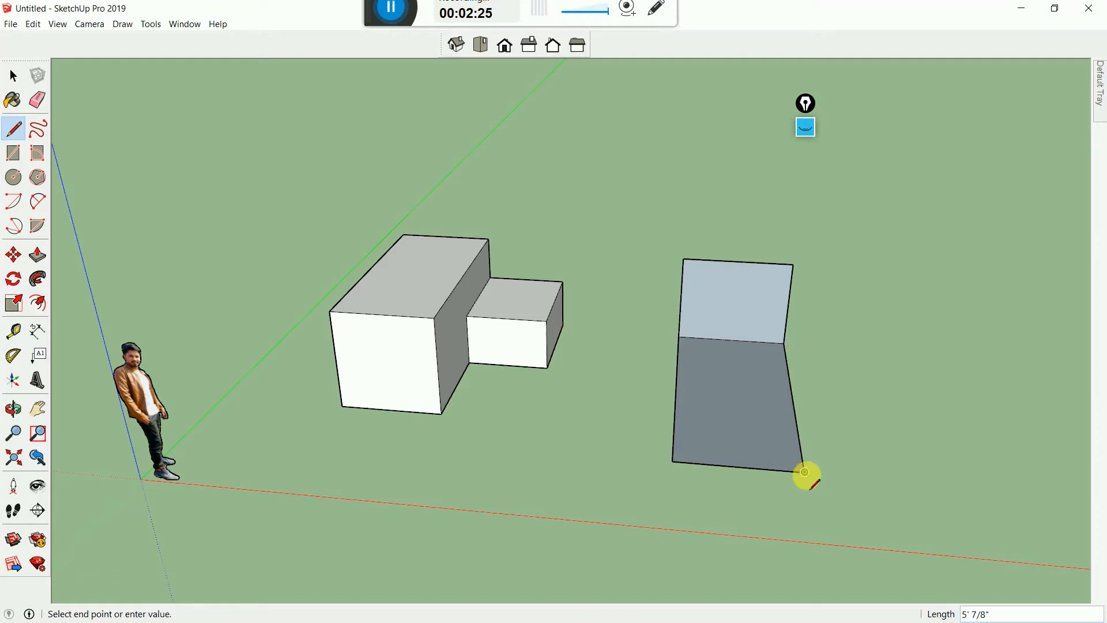
# Draw a vertical edge at the base's near outer corner and connect it to the back wall's top corner to form a side wall
pyautogui.press('shift')
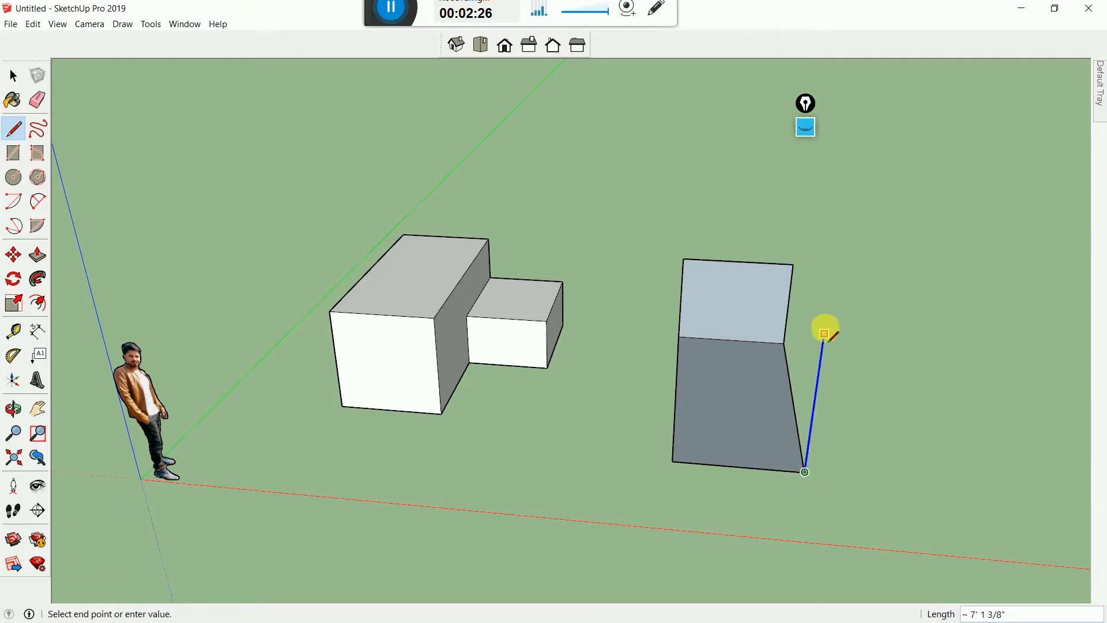
pyautogui.click(818, 375)
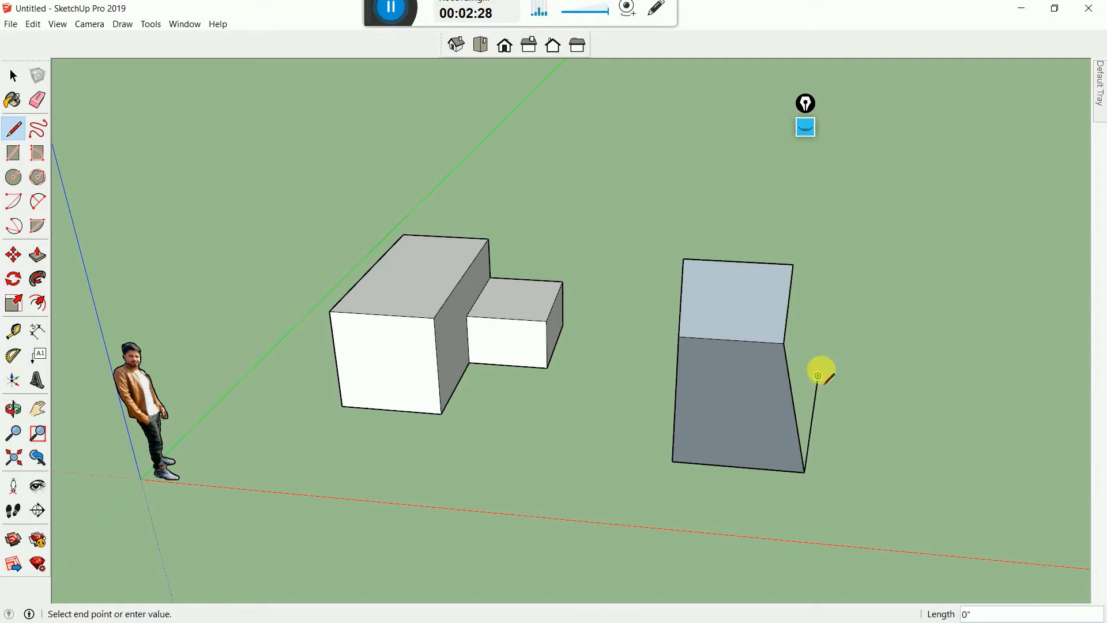
pyautogui.click(793, 264)
# Draw a vertical edge at the open base corner and connect its top to both neighbouring wall corners to close the box
pyautogui.moveTo(798, 296)
pyautogui.mouseDown(button='middle')
pyautogui.moveTo(816, 420)
pyautogui.moveTo(951, 403)
pyautogui.moveTo(852, 408)
pyautogui.mouseUp(button='middle')
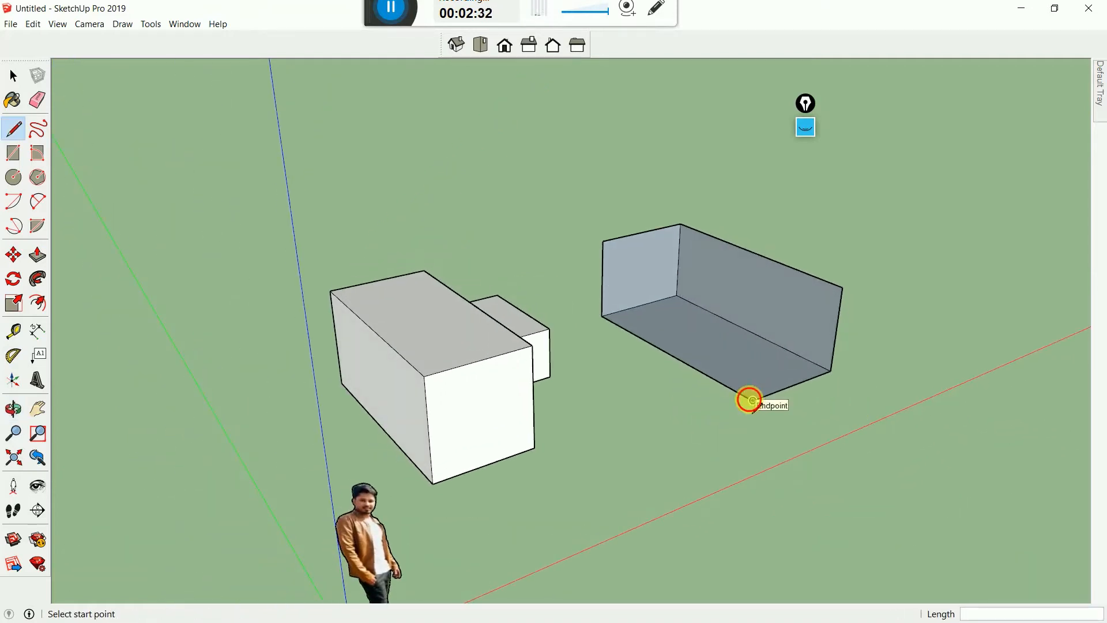
pyautogui.click(753, 401)
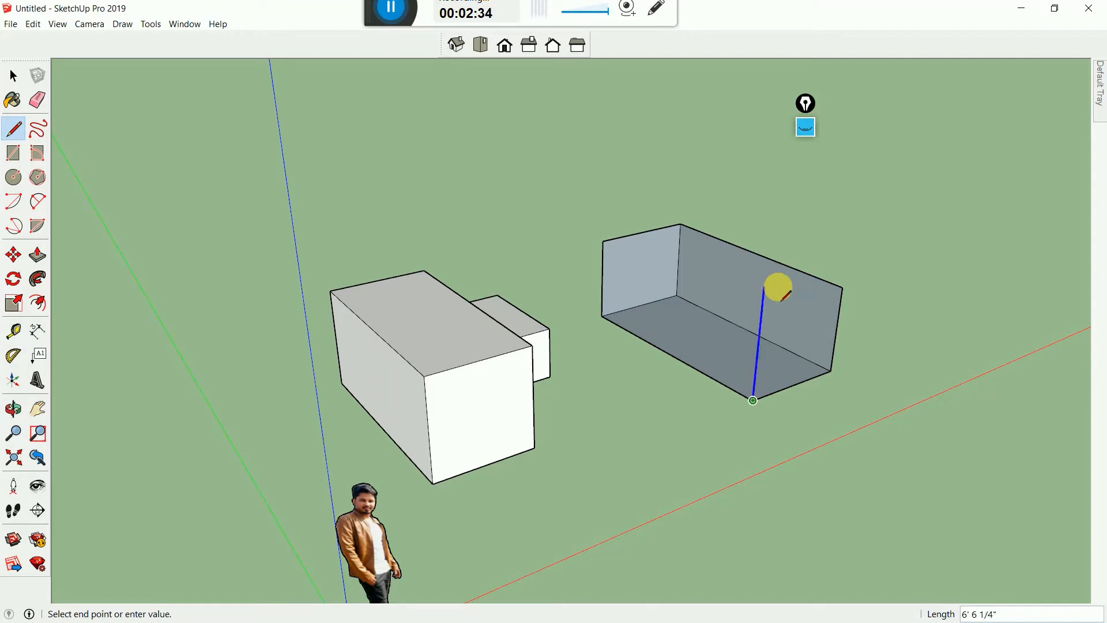
pyautogui.click(830, 294)
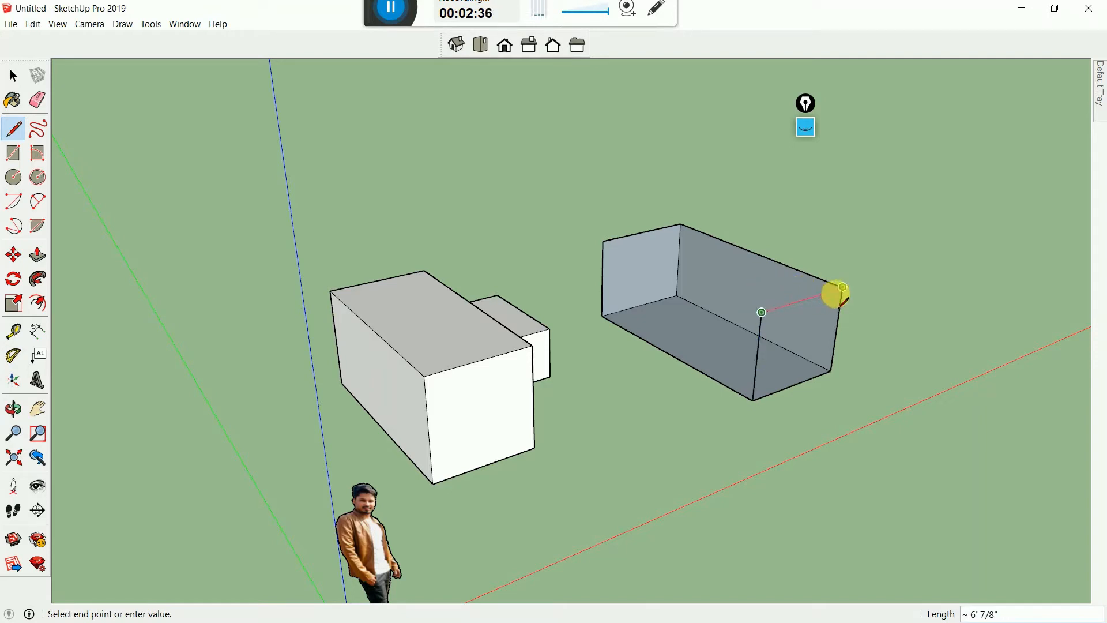
pyautogui.click(843, 287)
pyautogui.click(761, 312)
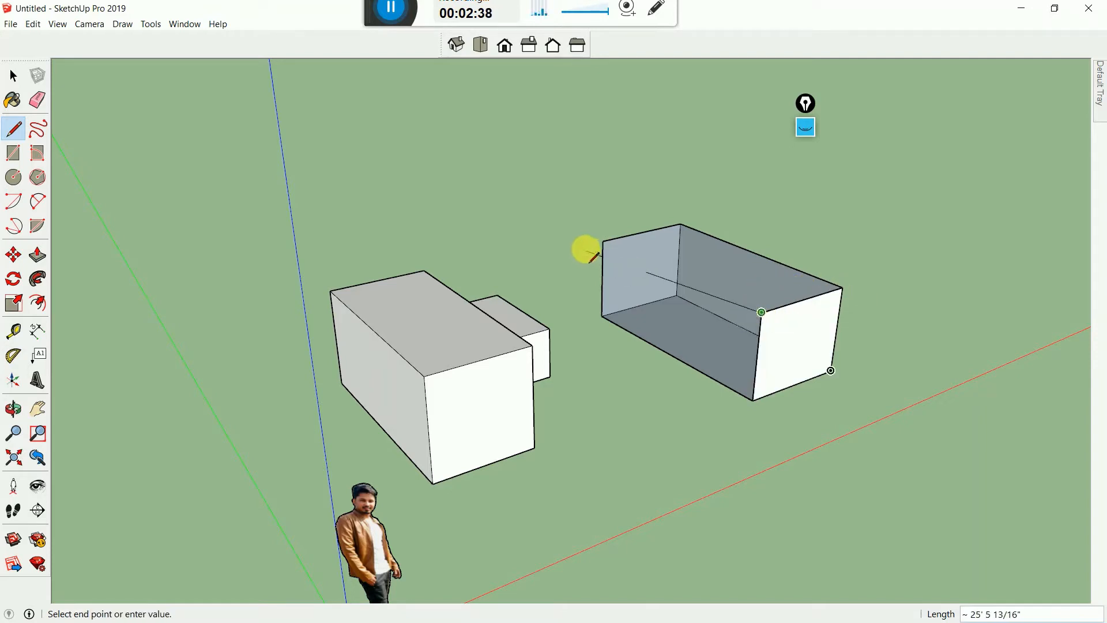
pyautogui.click(601, 241)
# Draw a closed base face extending about 5' outward from the rear half of the new box's long bottom edge, using the Line tool
pyautogui.moveTo(786, 306); pyautogui.dragTo(396, 346, button='middle')
pyautogui.press('l')
pyautogui.scroll(-2, 362, 345)
pyautogui.scroll(-2, 362, 345)
pyautogui.scroll(3, 628, 376)
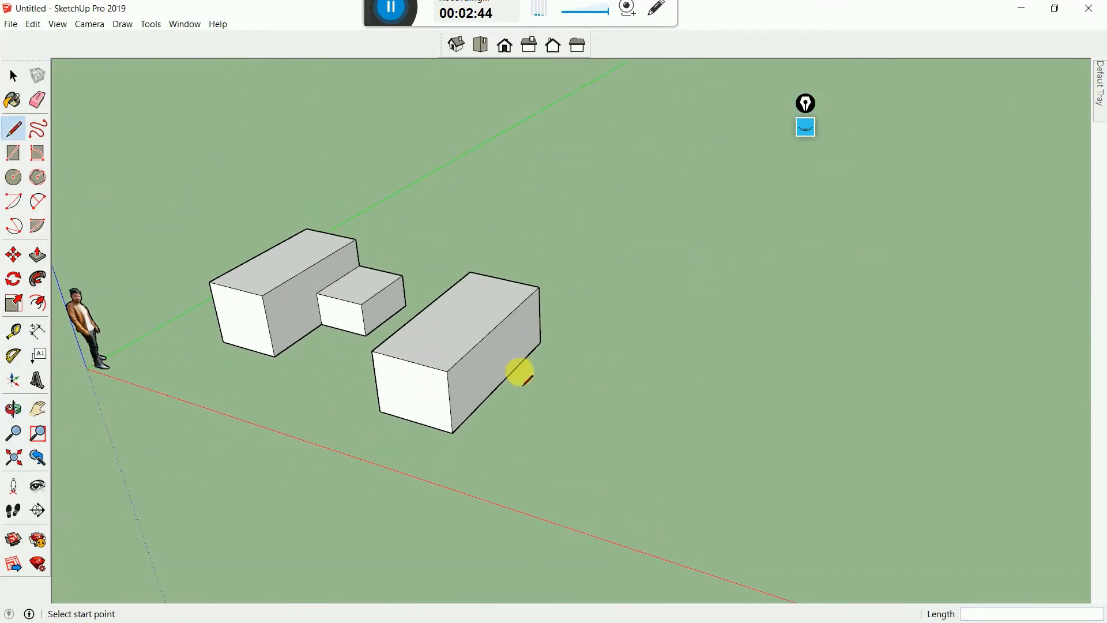
pyautogui.click(501, 383)
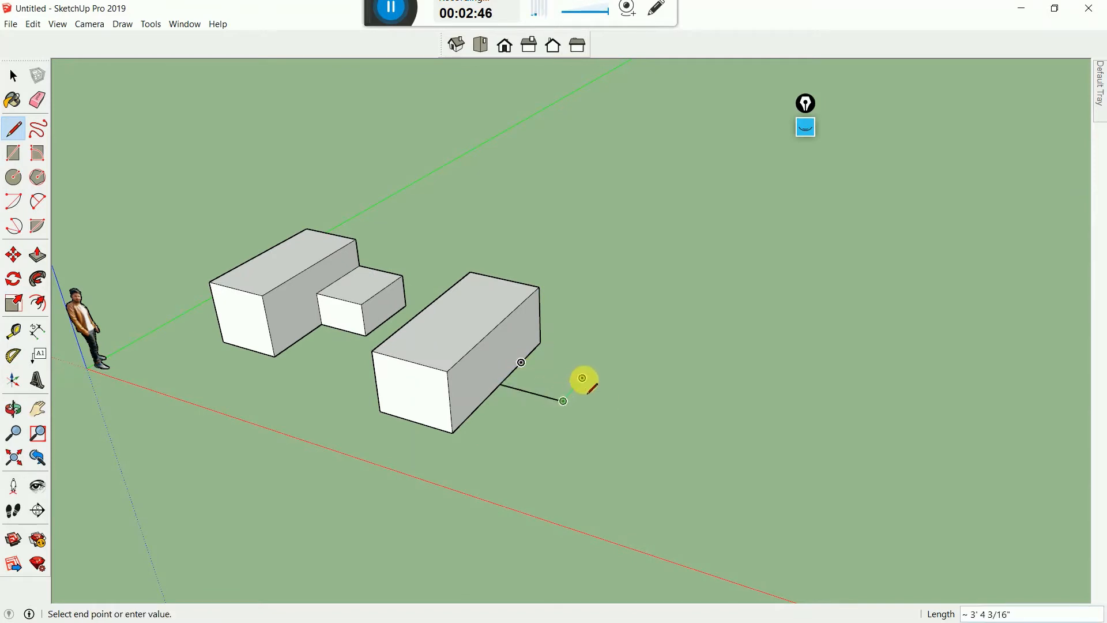
pyautogui.click(564, 401)
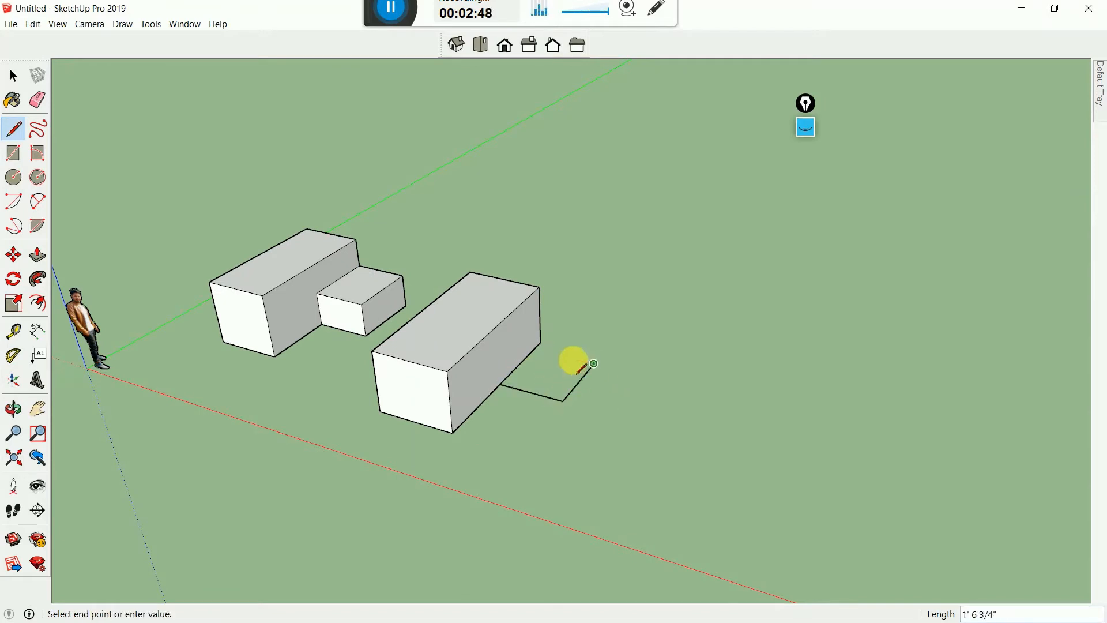
pyautogui.click(594, 363)
pyautogui.click(540, 343)
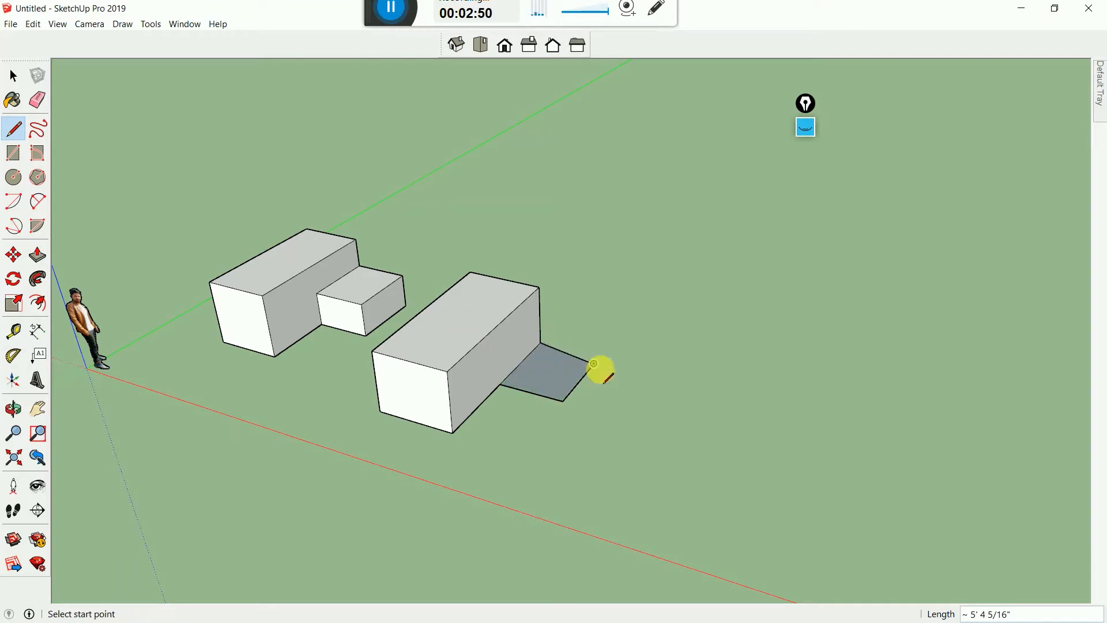
# Draw vertical edges about 5' high at the attached base's outer corners and connect their tops to form the back and outer side walls
pyautogui.click(595, 363)
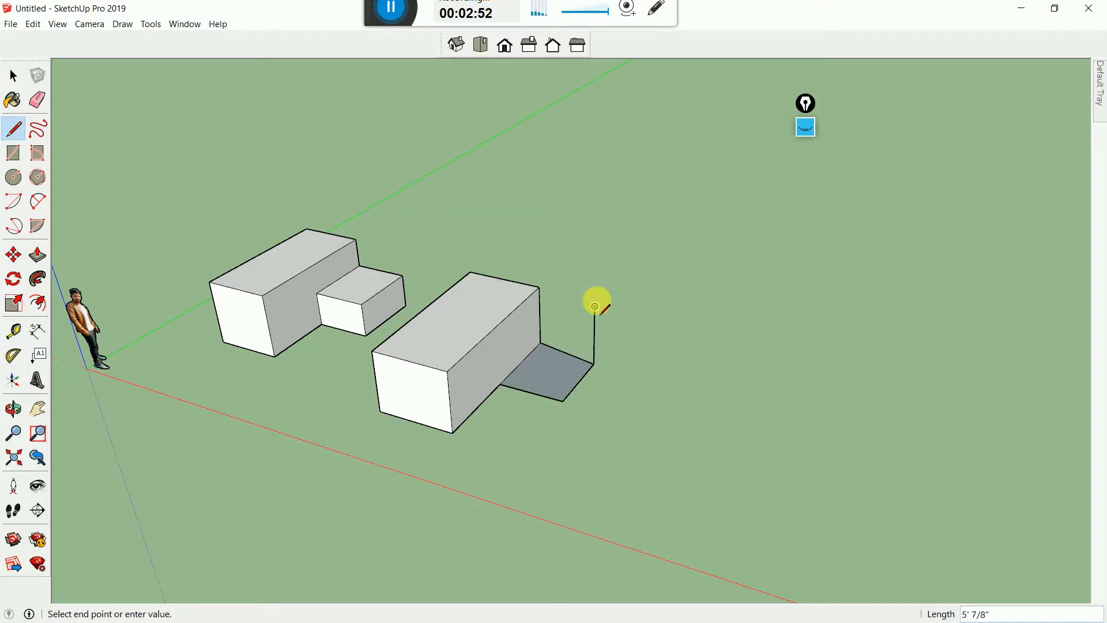
pyautogui.click(595, 307)
pyautogui.click(541, 287)
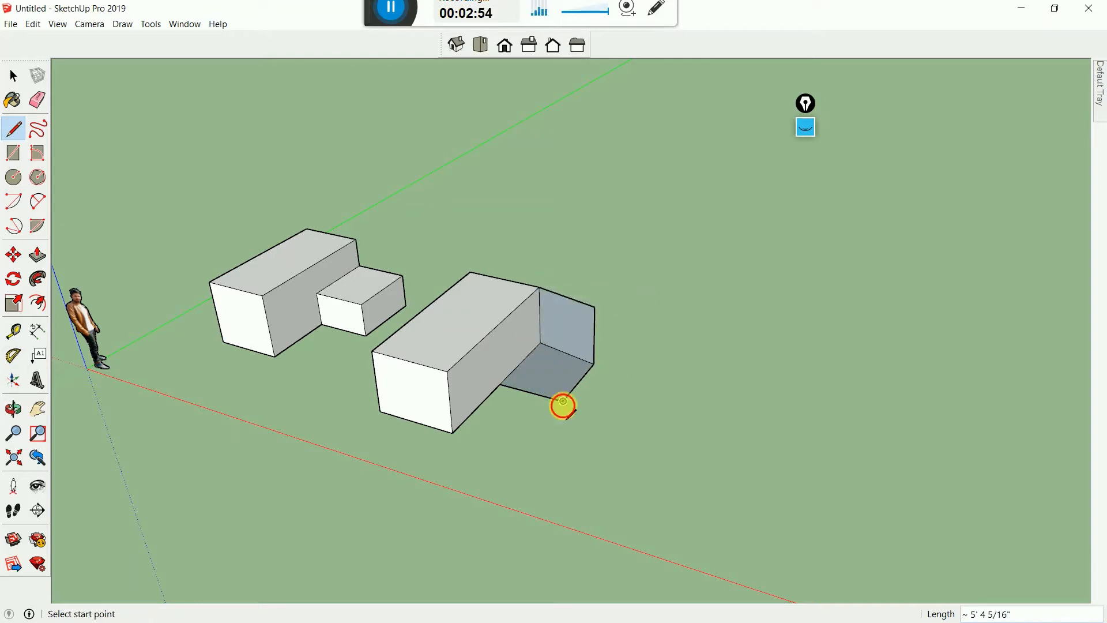
pyautogui.click(564, 401)
pyautogui.click(595, 306)
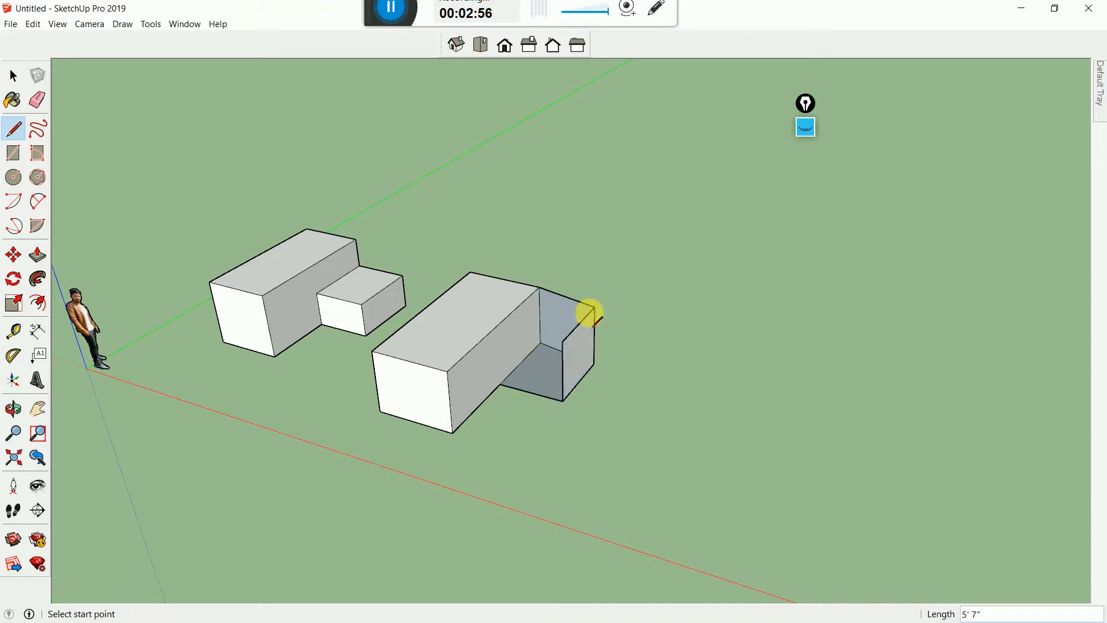
# Connect the outer top corner to the main box's top-edge midpoint and draw the vertical edge down to close the top and front faces
pyautogui.click(562, 342)
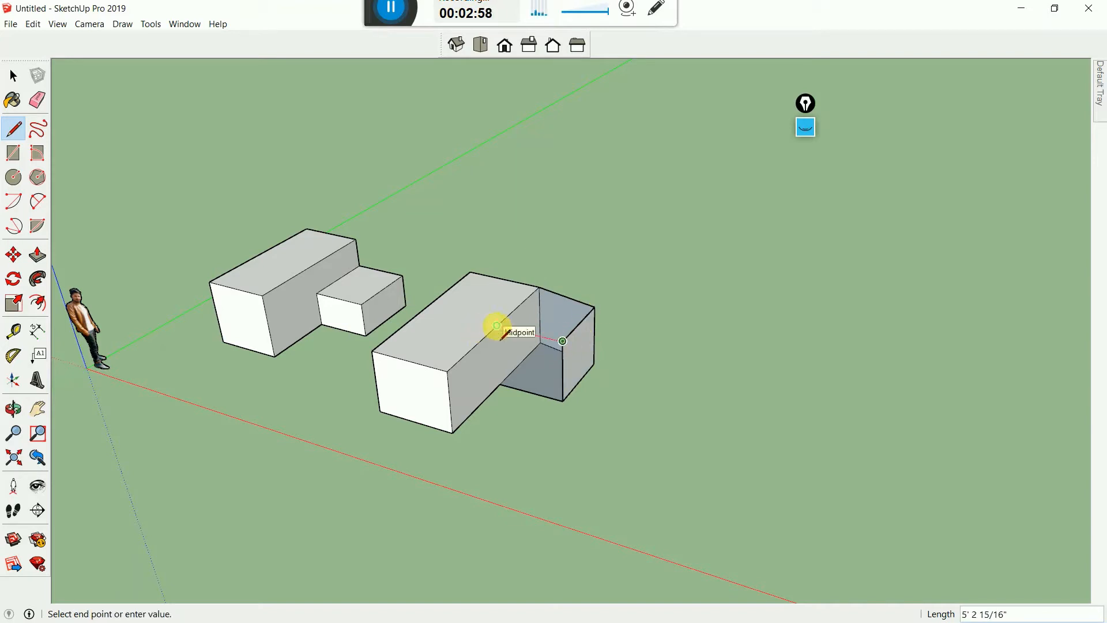
pyautogui.click(497, 326)
pyautogui.click(496, 326)
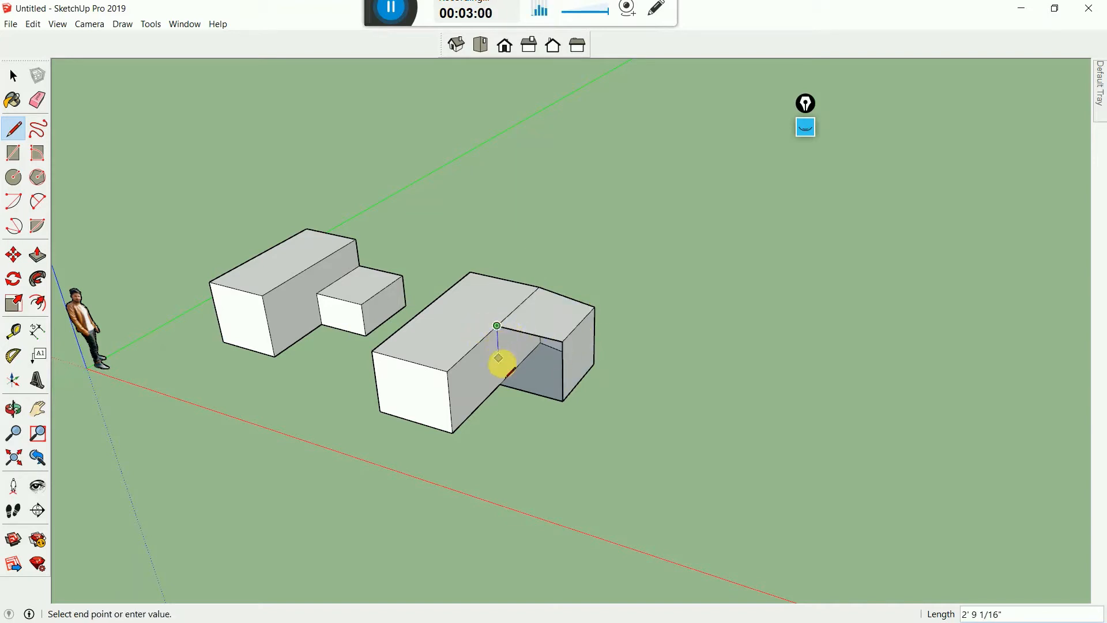
pyautogui.click(500, 385)
# Select the attached box's faces and edges and move it a short distance outward from the main box along the red axis
pyautogui.click(13, 75)
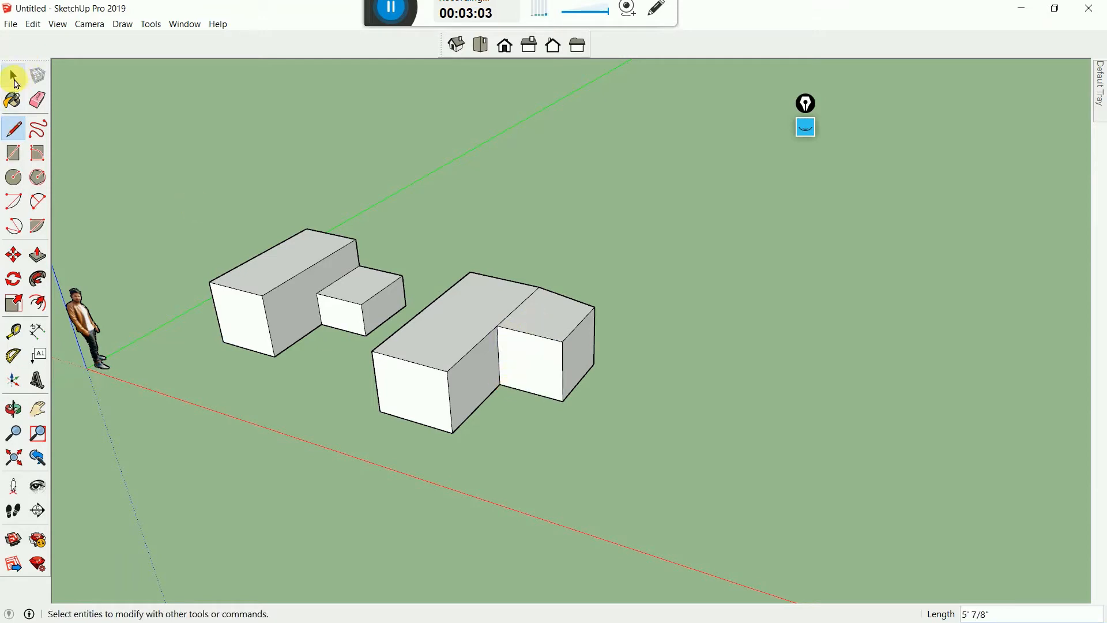
pyautogui.moveTo(605, 354); pyautogui.dragTo(678, 272, button='middle')
pyautogui.moveTo(674, 268); pyautogui.dragTo(558, 412)
pyautogui.click(30, 261)
pyautogui.click(17, 257)
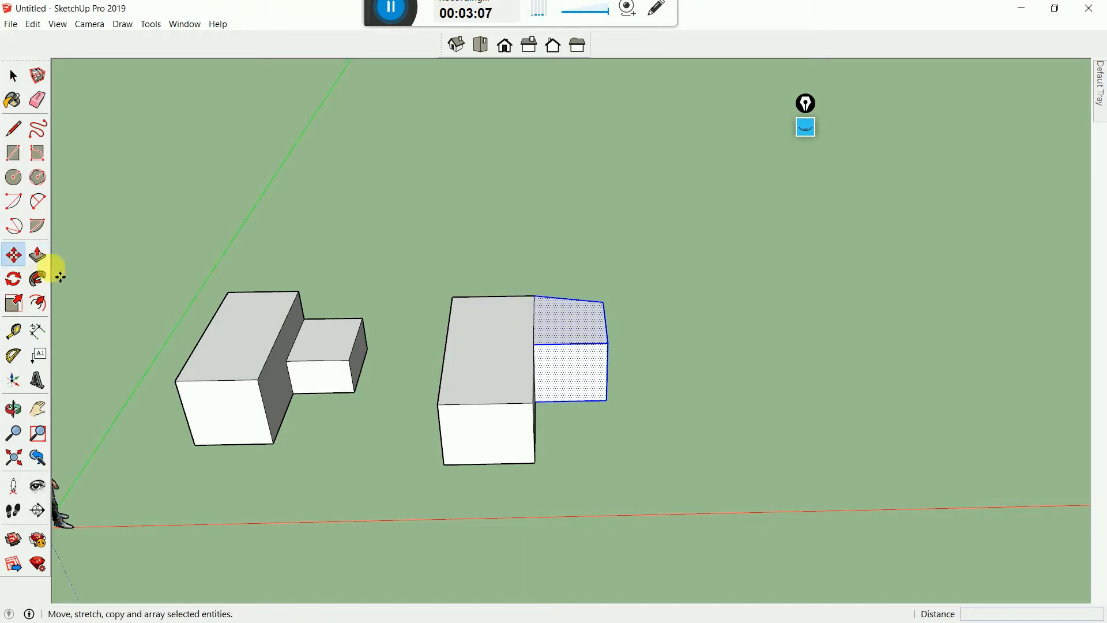
pyautogui.moveTo(606, 402); pyautogui.dragTo(637, 400)
pyautogui.moveTo(638, 400); pyautogui.dragTo(511, 324, button='middle')
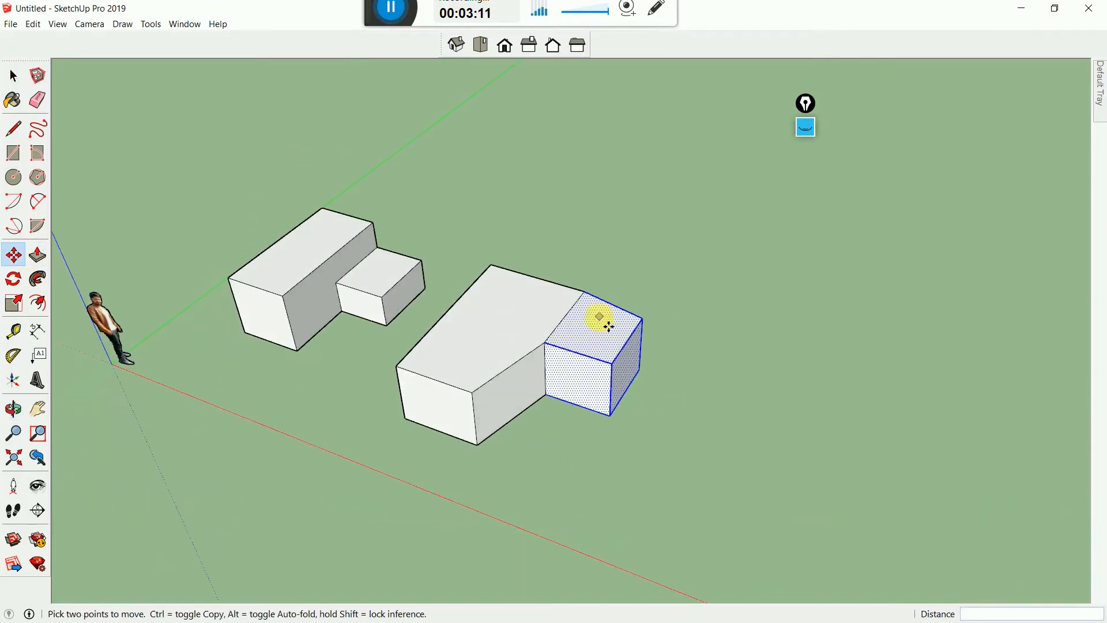
# Examine both joined box models from several angles and distances, comparing how each smaller box meets its main block
pyautogui.click(12, 76)
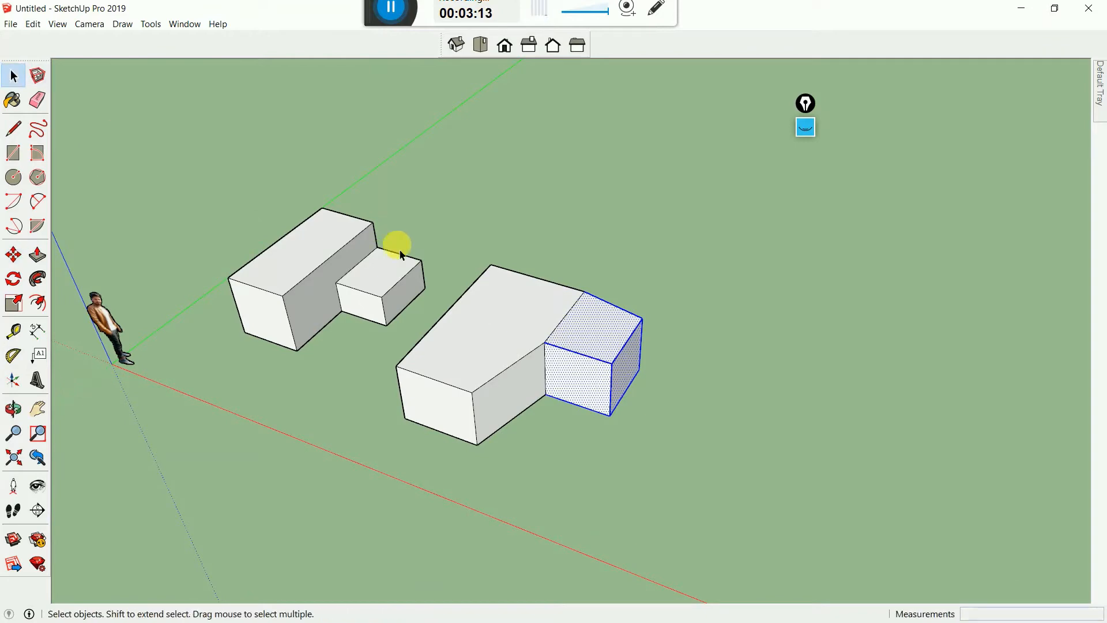
pyautogui.scroll(4, 375, 276)
pyautogui.scroll(-2, 481, 288)
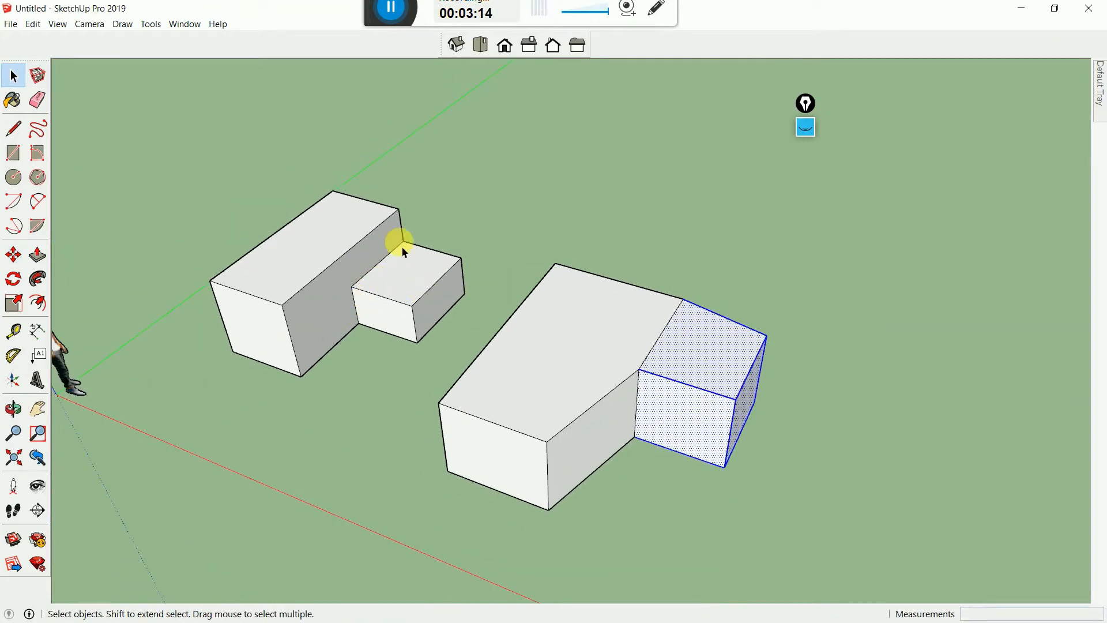
pyautogui.scroll(-2, 574, 276)
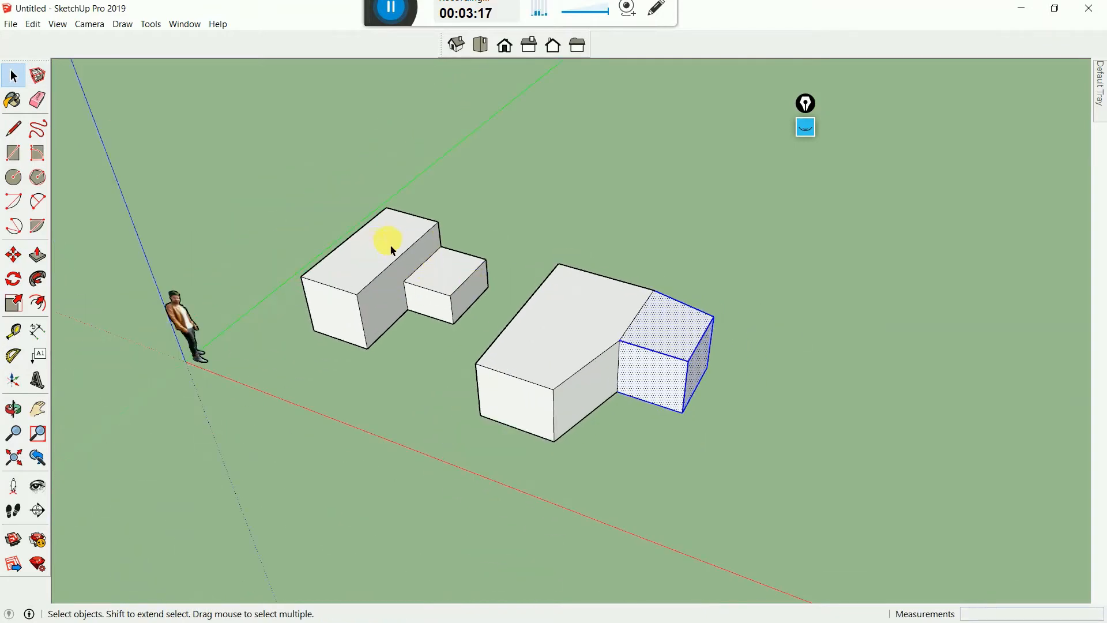
pyautogui.scroll(2, 398, 256)
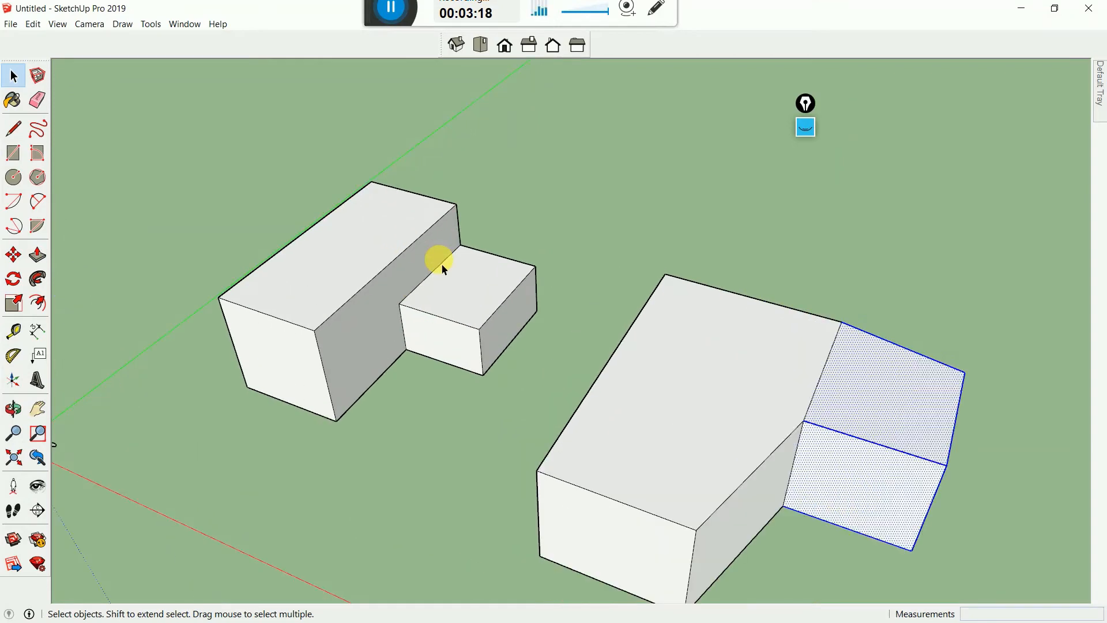
pyautogui.moveTo(418, 279)
pyautogui.mouseDown(button='middle')
pyautogui.moveTo(503, 267)
pyautogui.moveTo(361, 218)
pyautogui.moveTo(403, 290)
pyautogui.mouseUp(button='middle')
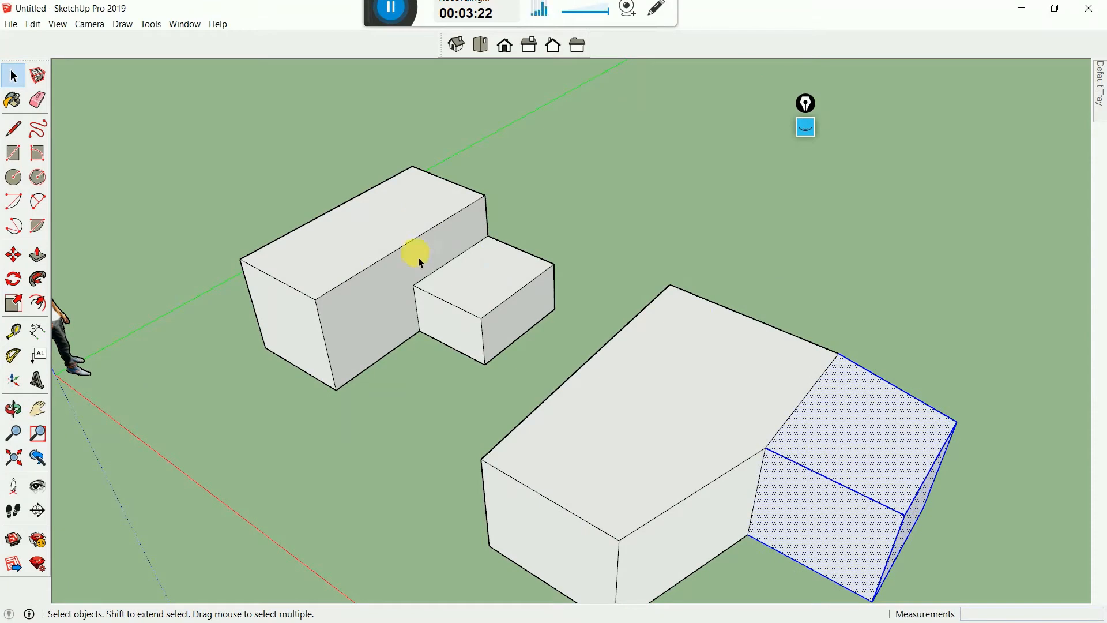
pyautogui.scroll(-3, 421, 263)
pyautogui.moveTo(490, 277); pyautogui.dragTo(588, 329, button='middle')
pyautogui.scroll(-2, 576, 335)
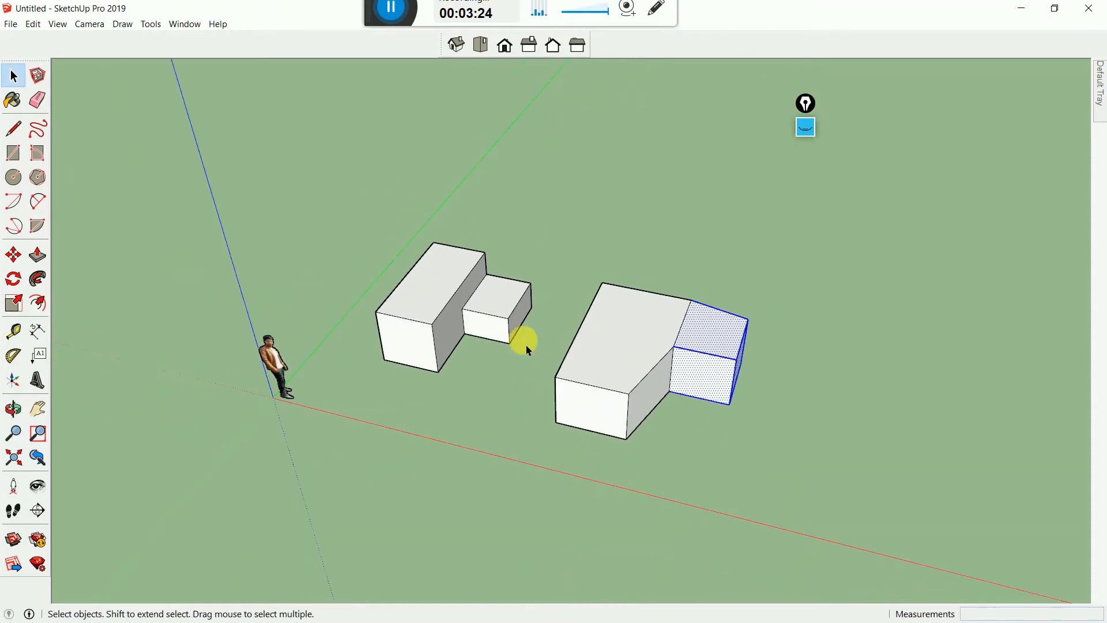
pyautogui.scroll(1, 528, 349)
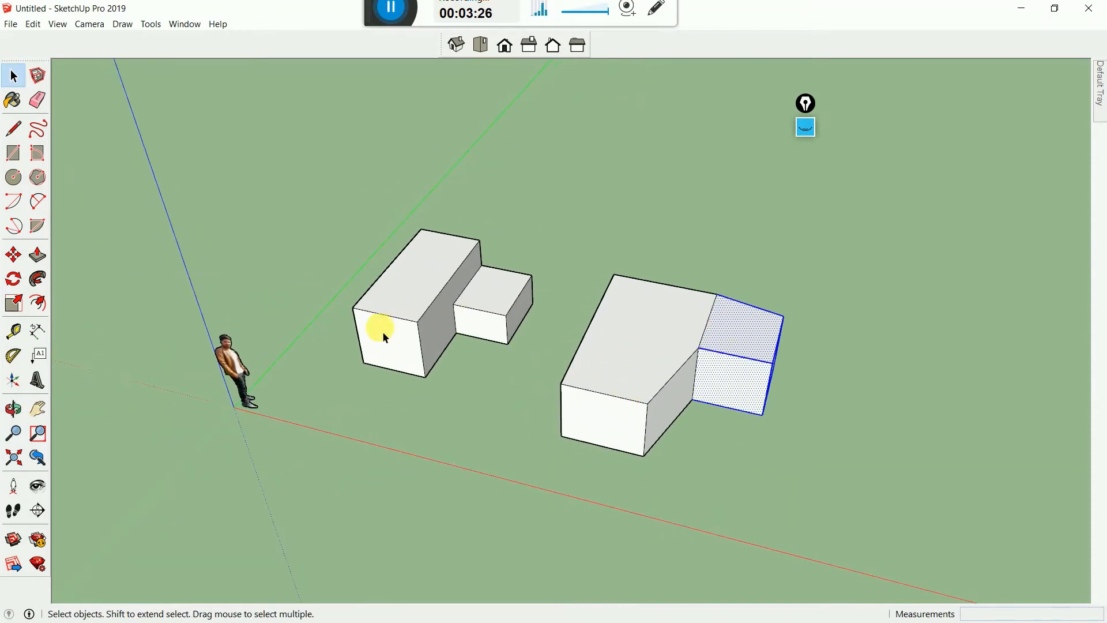
pyautogui.scroll(-2, 382, 336)
pyautogui.scroll(1, 702, 367)
pyautogui.scroll(-2, 291, 313)
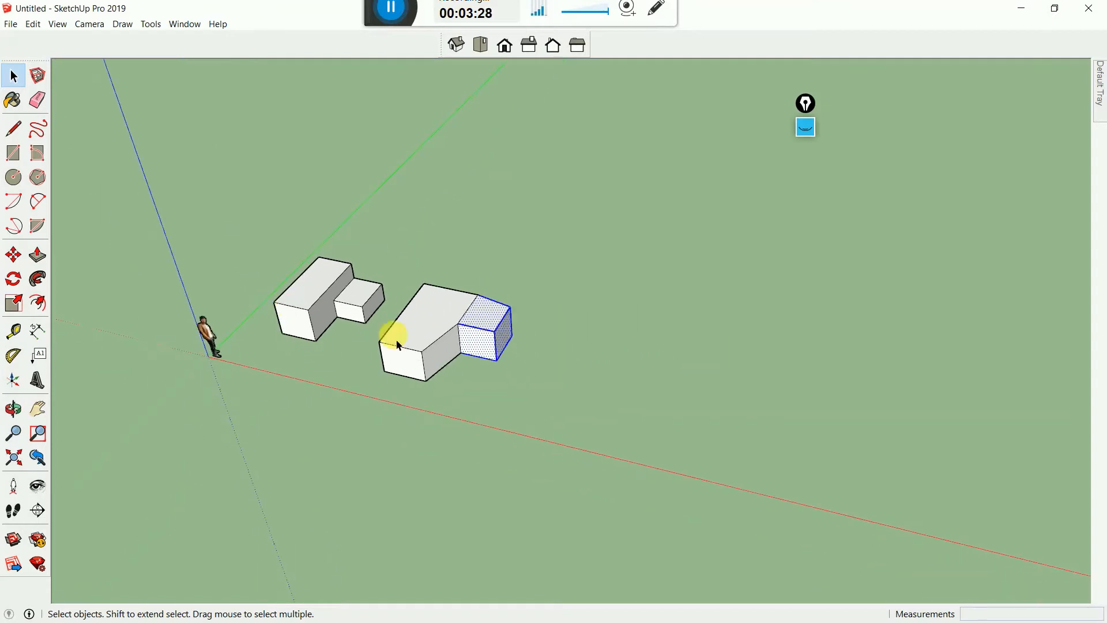
pyautogui.scroll(1, 509, 364)
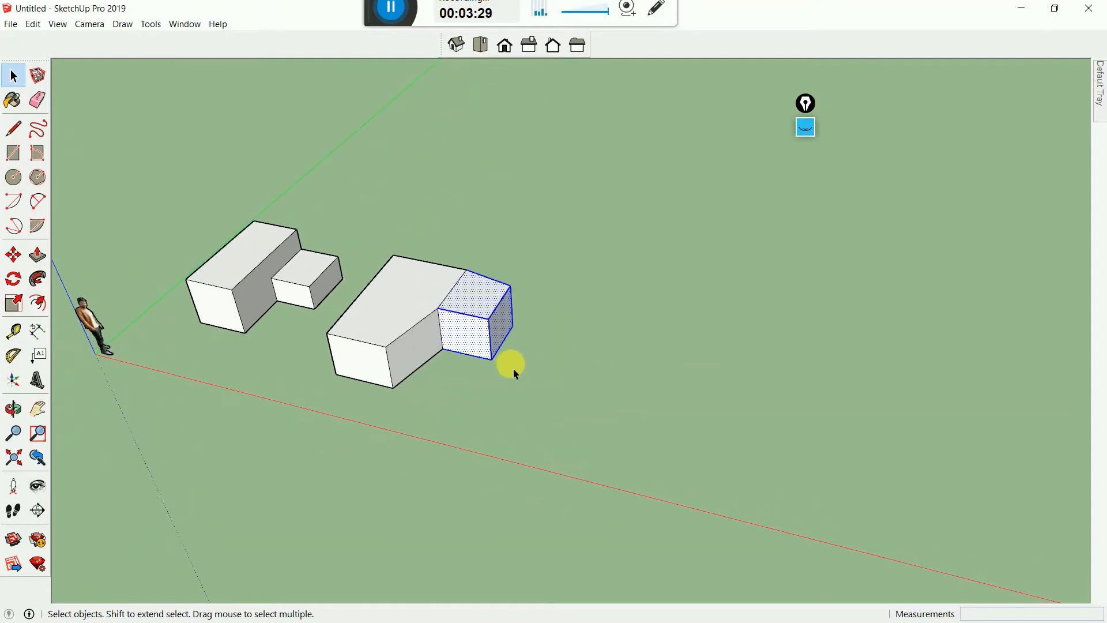
# Draw a ground rectangle about 7' 1" by 13' 4" on open ground beyond the second pair of boxes
pyautogui.click(13, 153)
pyautogui.click(587, 421)
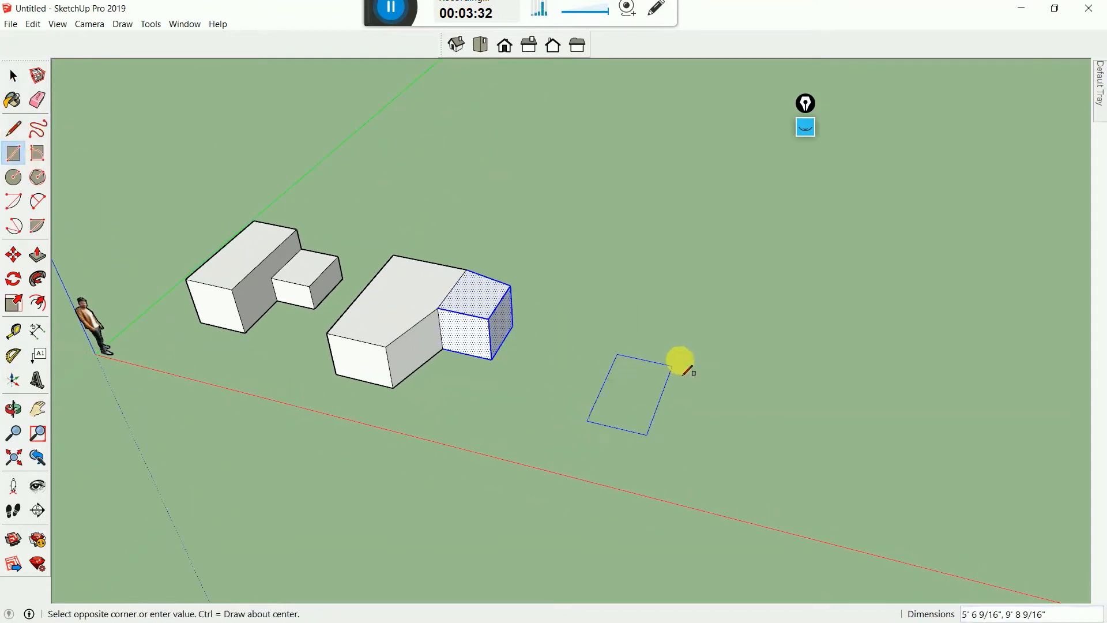
pyautogui.click(696, 346)
# Select the new rectangle's face together with its bounding edges, and clear the selection
pyautogui.click(12, 74)
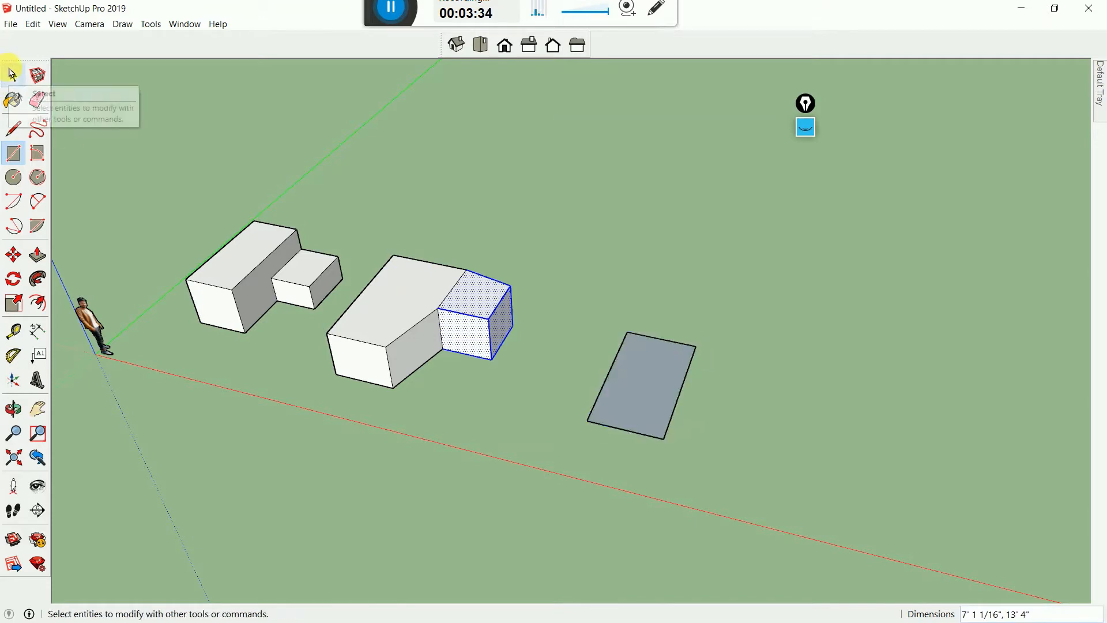
pyautogui.click(12, 74)
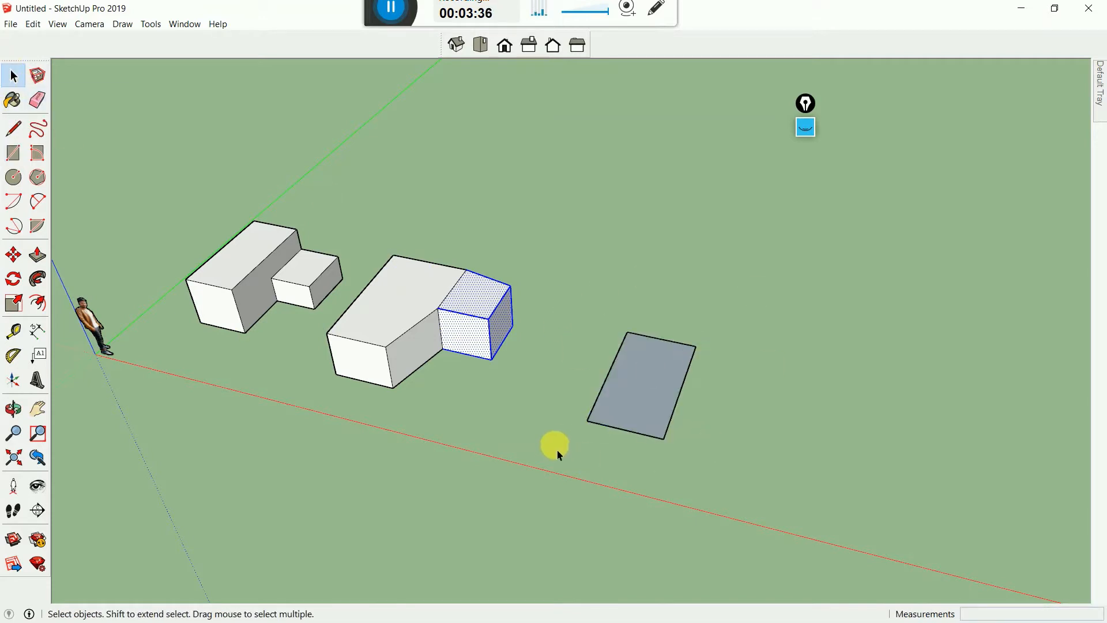
pyautogui.click(639, 398)
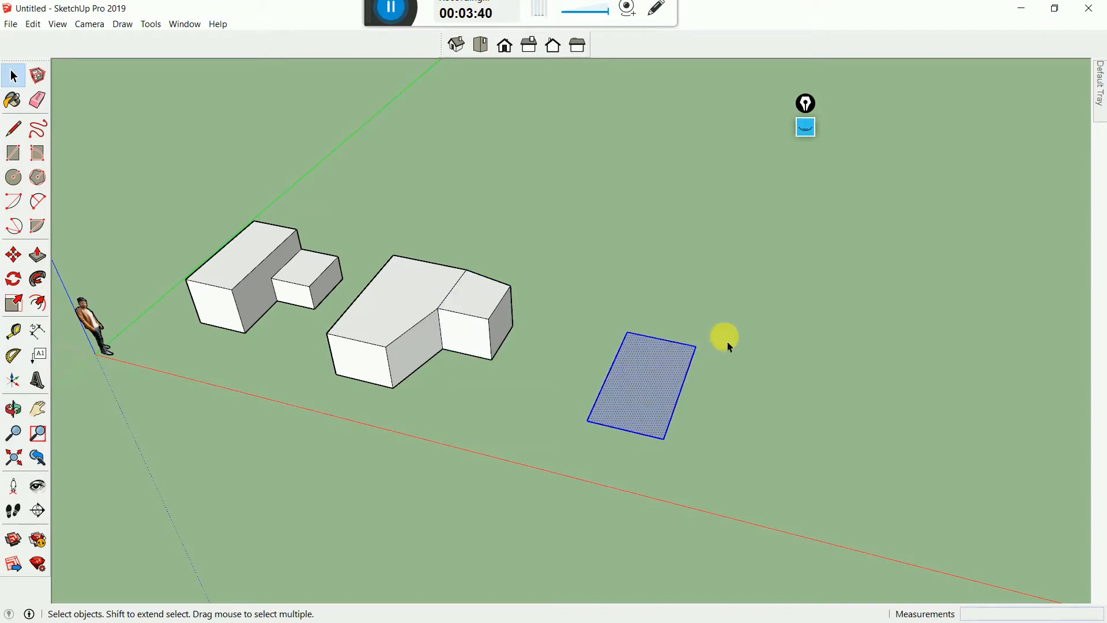
pyautogui.click(648, 440)
# Select the whole rectangle by enclosing it in a window selection, and clear the selection
pyautogui.moveTo(637, 404); pyautogui.dragTo(469, 315, button='middle')
pyautogui.scroll(-2, 560, 353)
pyautogui.scroll(3, 574, 349)
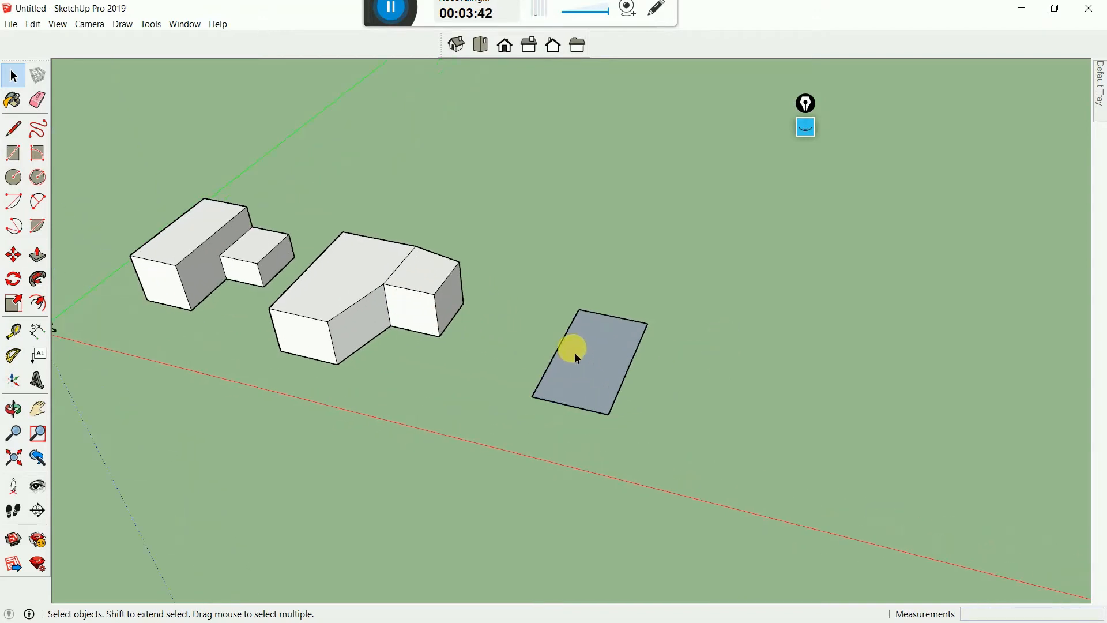
pyautogui.moveTo(523, 271); pyautogui.dragTo(731, 492)
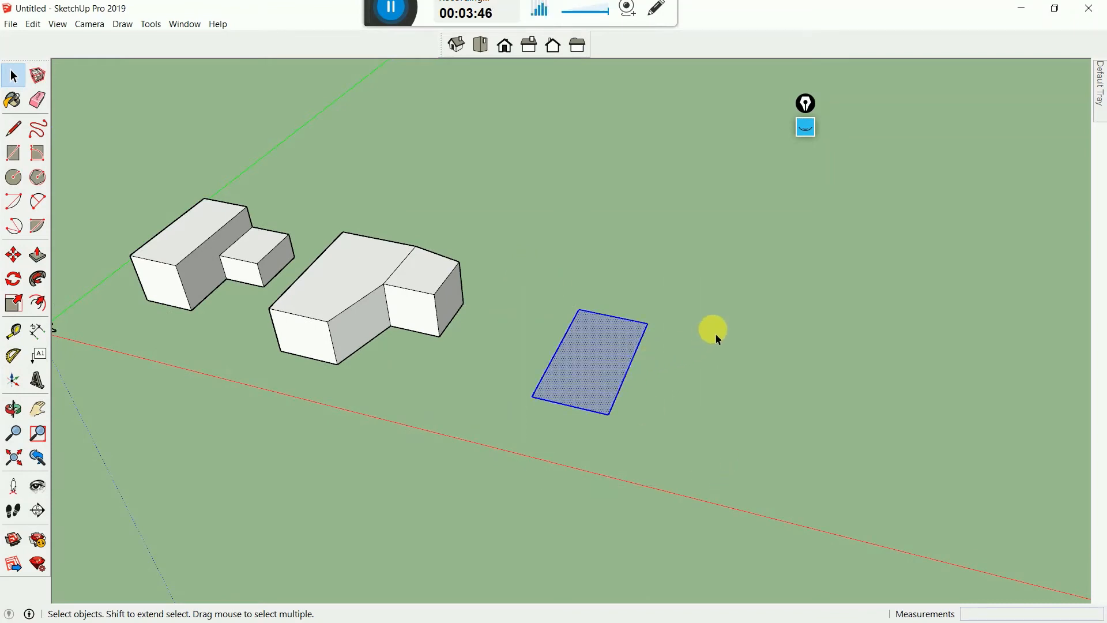
pyautogui.click(718, 339)
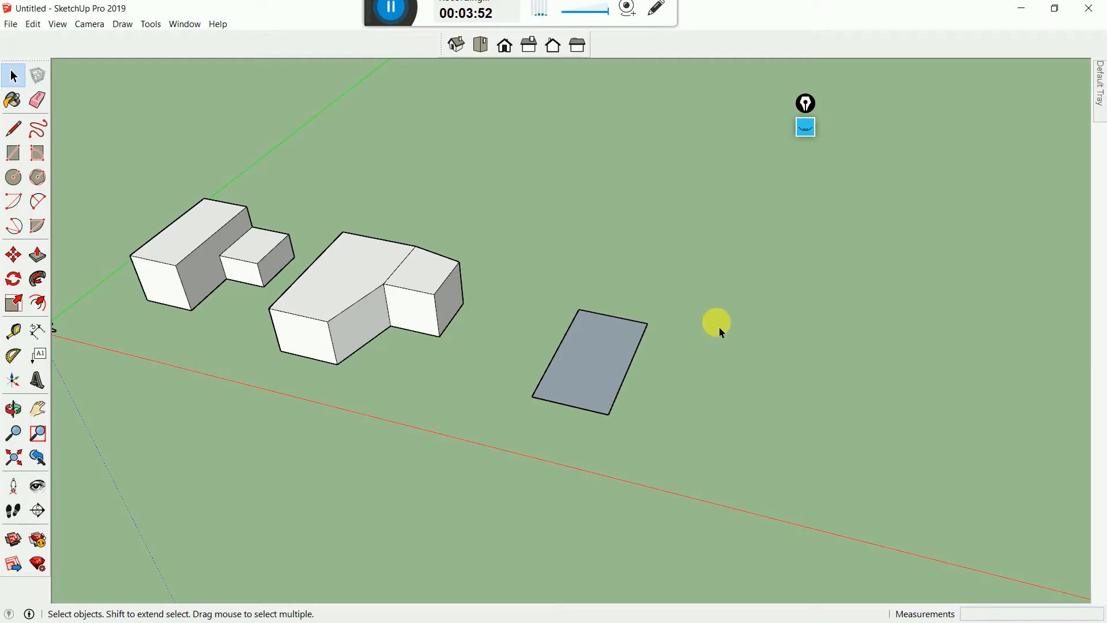
# Demonstrate crossing and window selections around the ground rectangle, and clear the selection at the end
pyautogui.moveTo(698, 260); pyautogui.dragTo(486, 461)
pyautogui.moveTo(712, 281); pyautogui.dragTo(504, 449)
pyautogui.moveTo(507, 245); pyautogui.dragTo(531, 285)
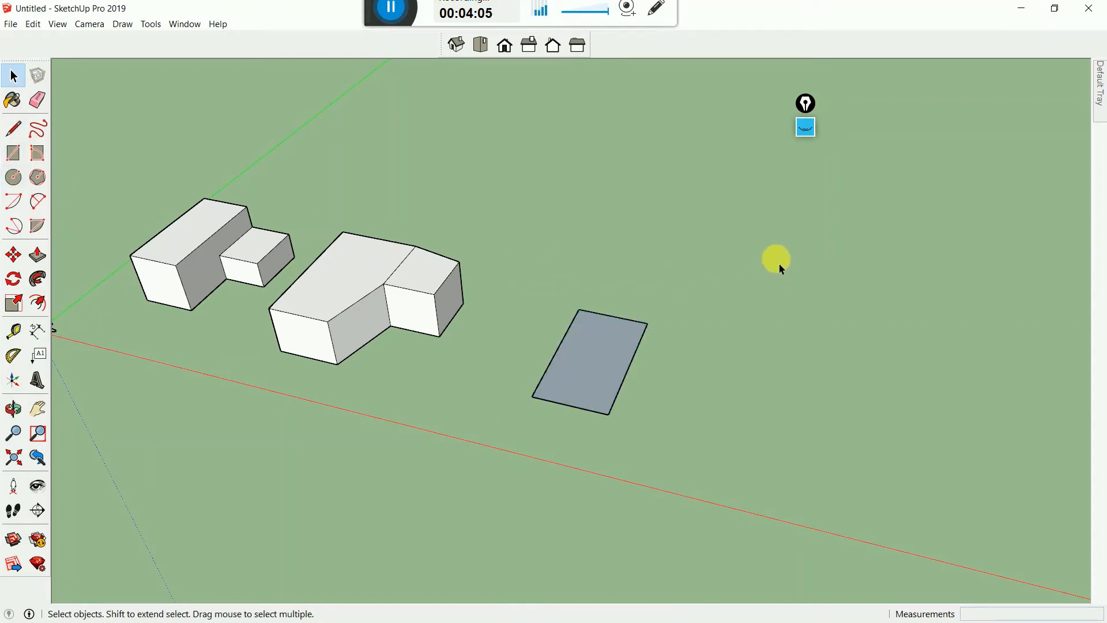
pyautogui.moveTo(776, 257); pyautogui.dragTo(512, 465)
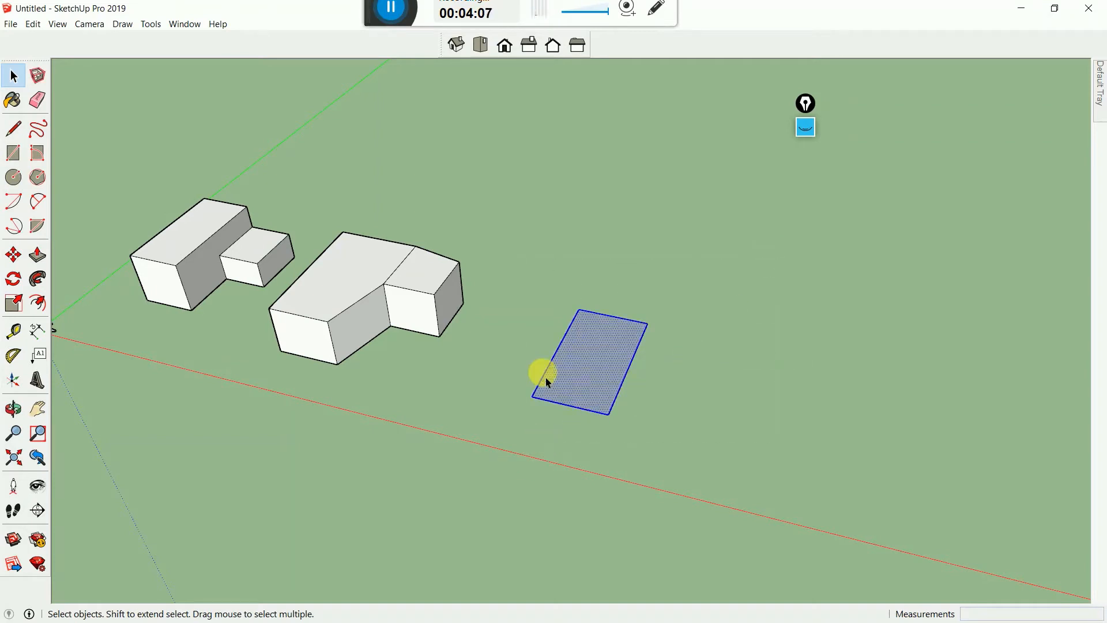
pyautogui.moveTo(515, 265); pyautogui.dragTo(689, 464)
pyautogui.click(700, 401)
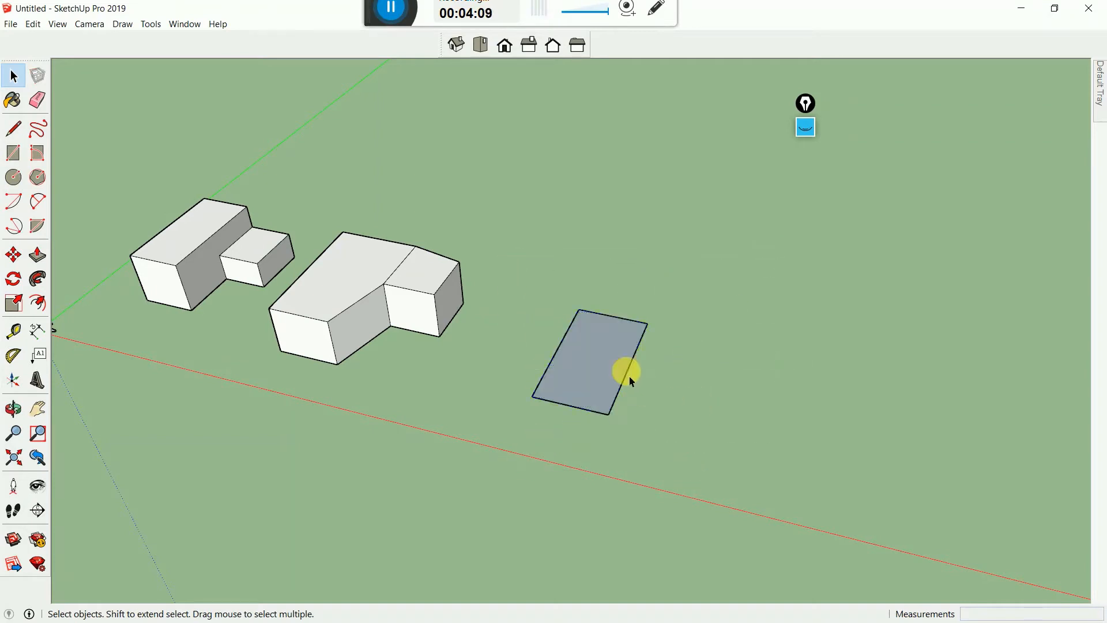
# Select the ground rectangle's face and individual edges one at a time, and clear the selection
pyautogui.click(608, 361)
pyautogui.scroll(3, 609, 361)
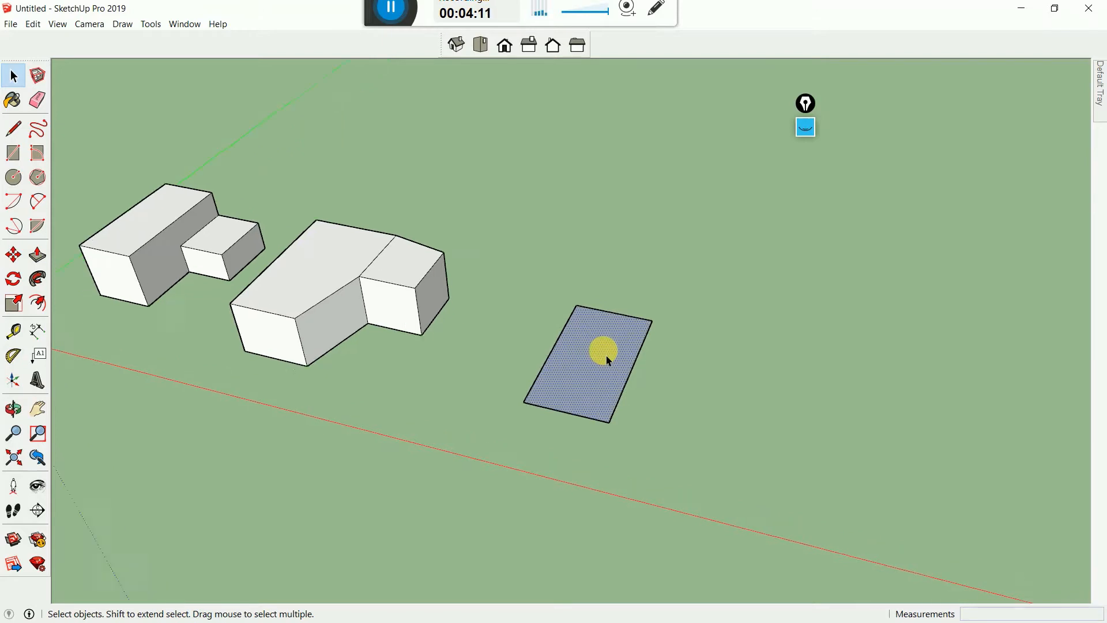
pyautogui.click(667, 383)
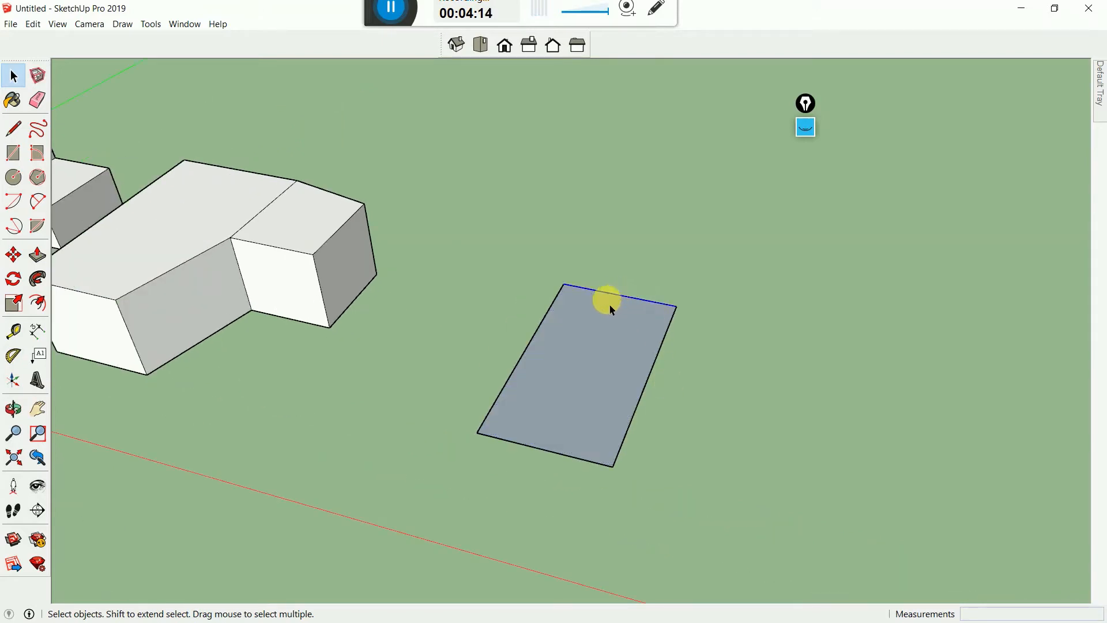
pyautogui.scroll(5, 628, 297)
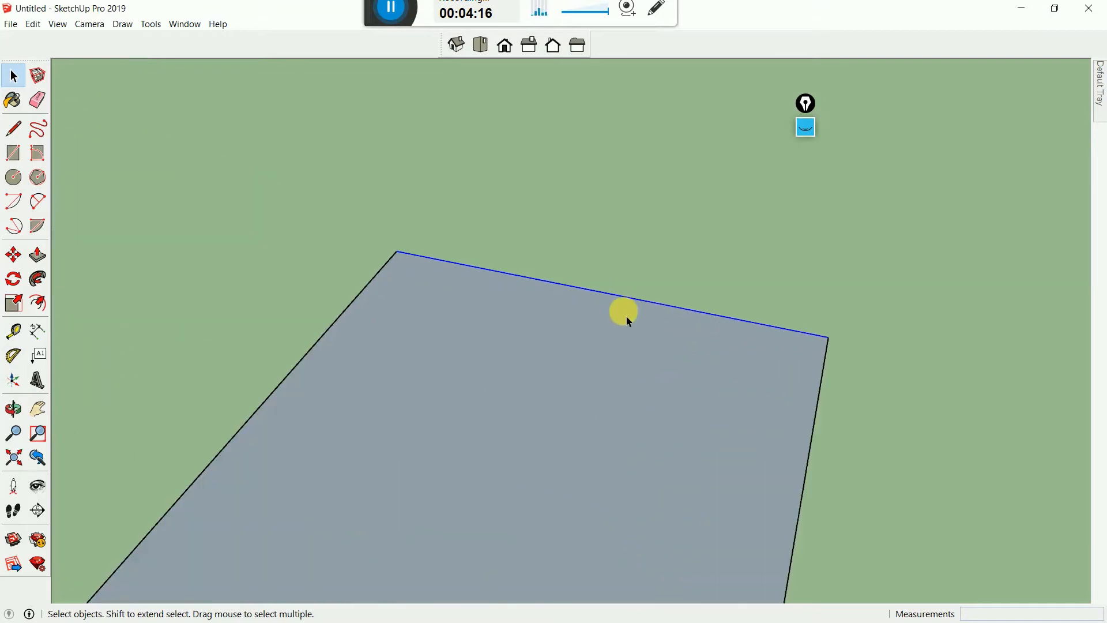
pyautogui.scroll(2, 628, 322)
pyautogui.click(265, 252)
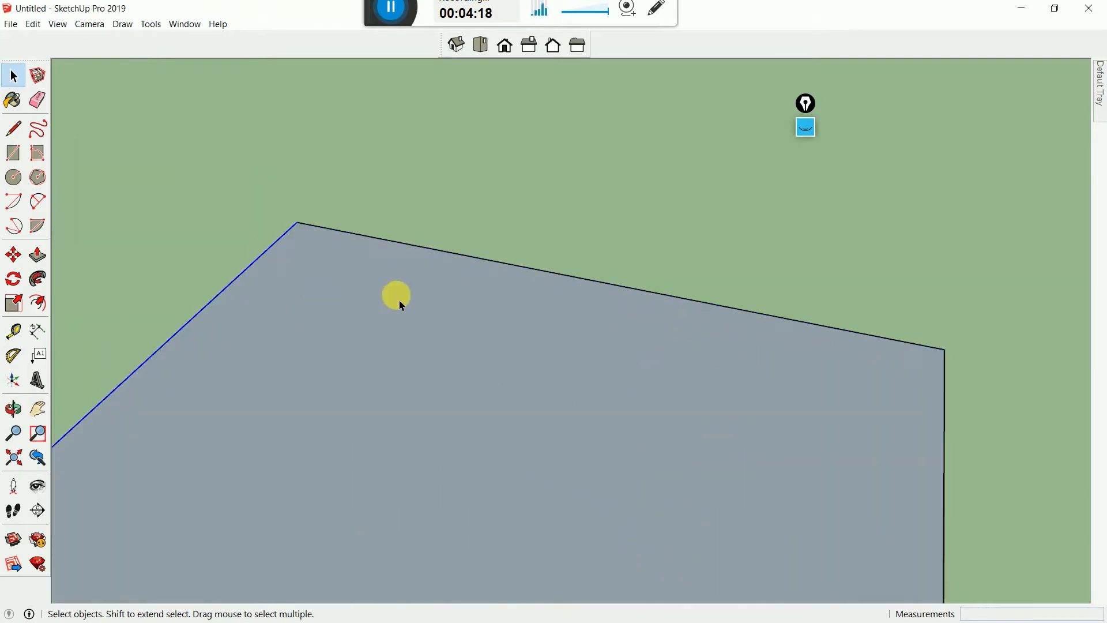
pyautogui.click(430, 303)
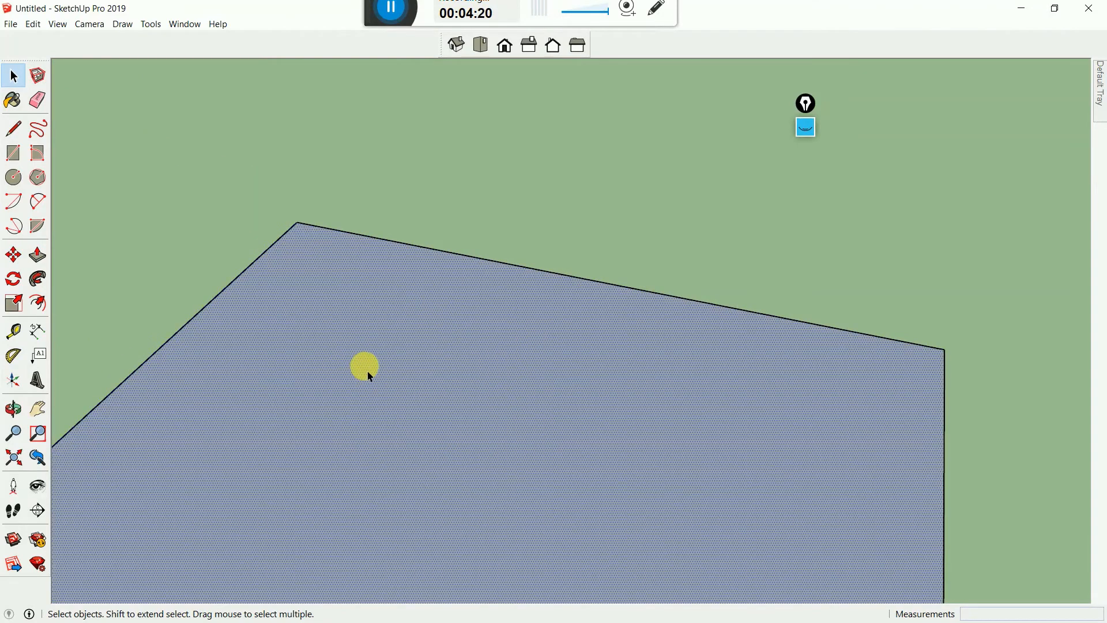
pyautogui.click(594, 185)
# Select the ground rectangle's face together with its four bounding edges, and clear the selection
pyautogui.scroll(-4, 593, 185)
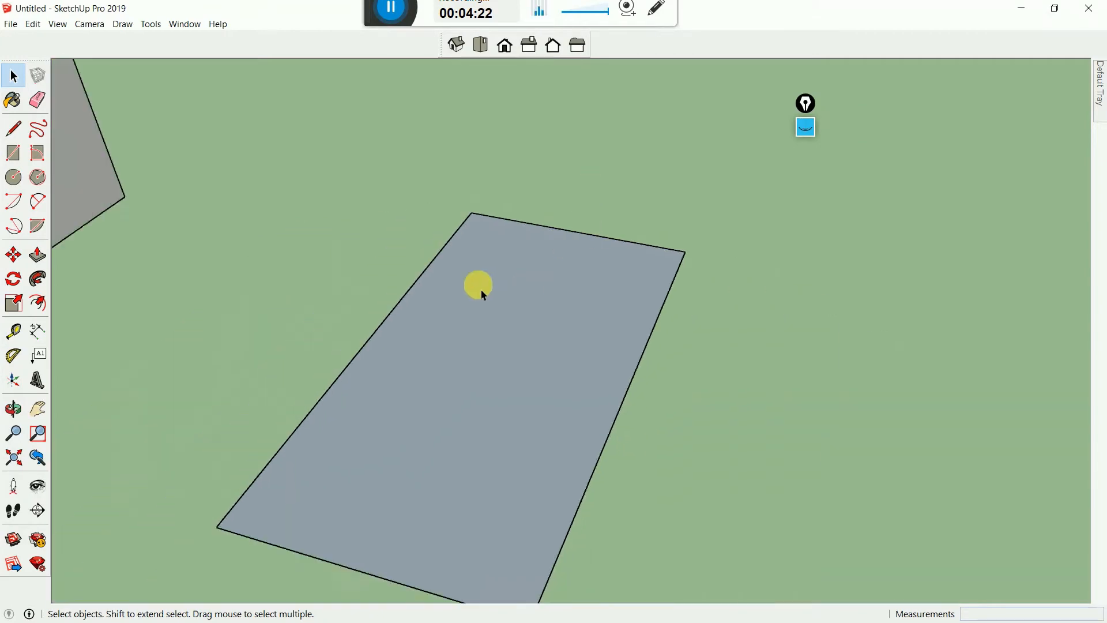
pyautogui.scroll(-1, 483, 295)
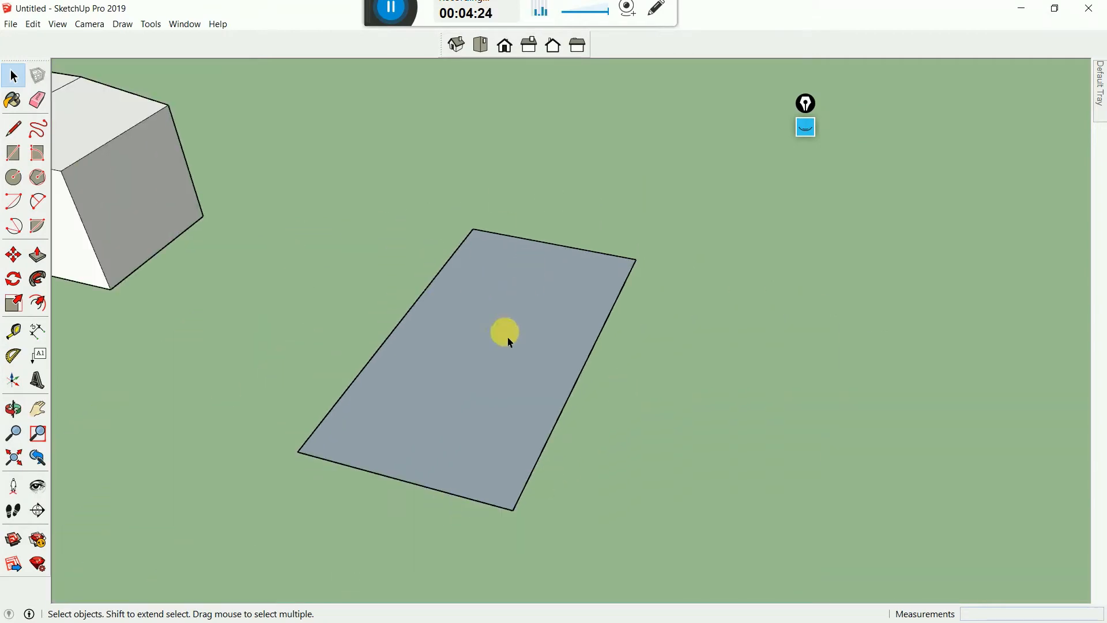
pyautogui.doubleClick(510, 342)
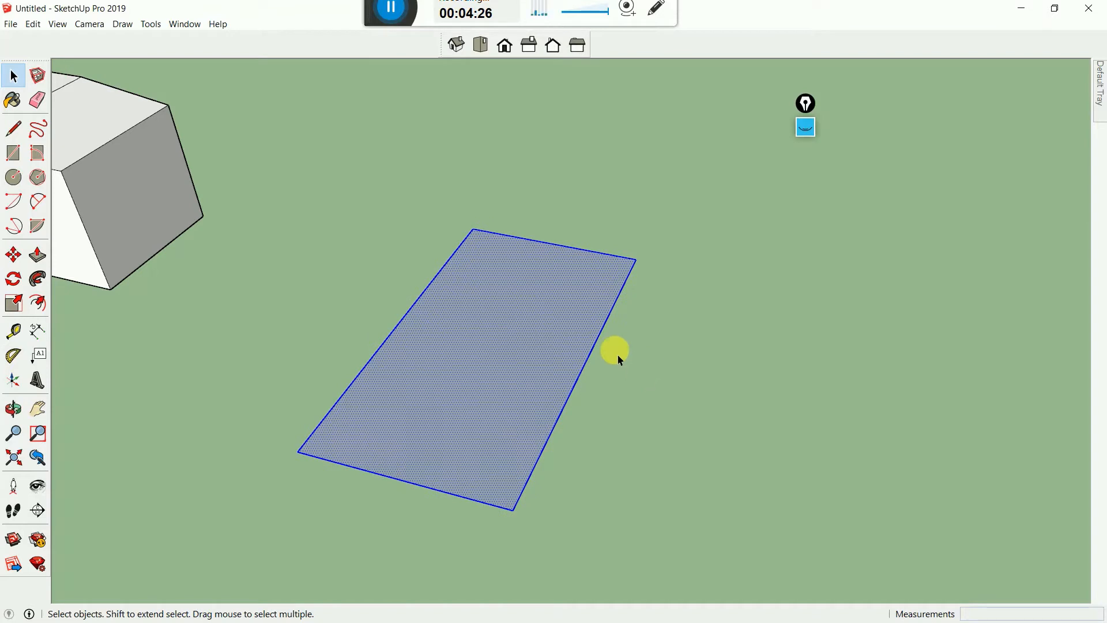
pyautogui.scroll(-3, 674, 358)
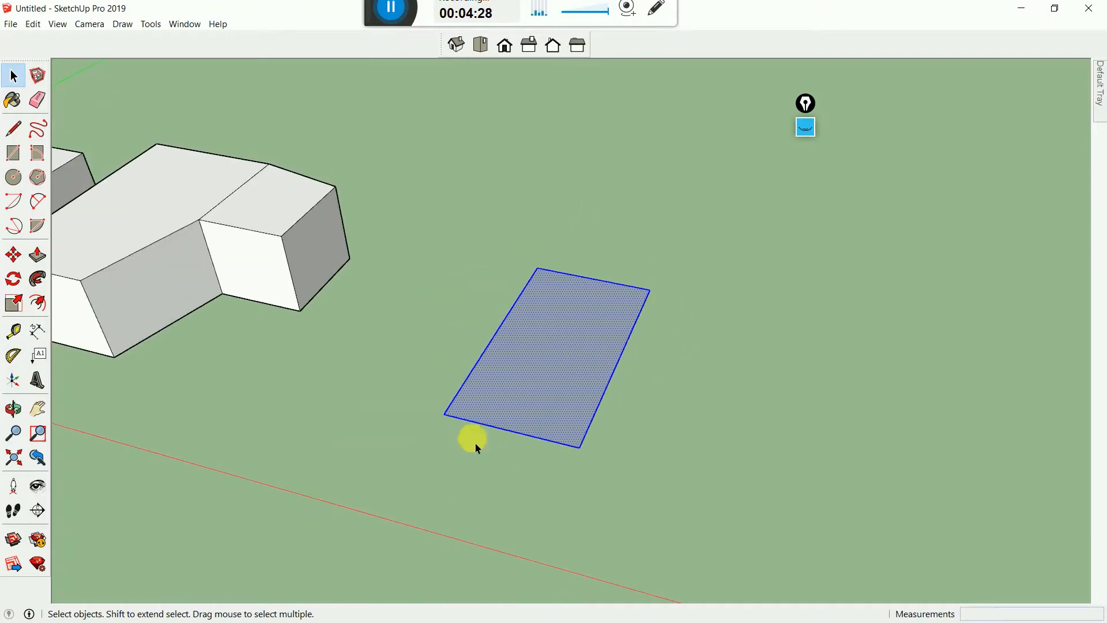
pyautogui.click(696, 376)
# Select all the connected faces and edges of the second pair of boxes, and clear the selection
pyautogui.scroll(-2, 697, 369)
pyautogui.moveTo(698, 365); pyautogui.dragTo(341, 257, button='middle')
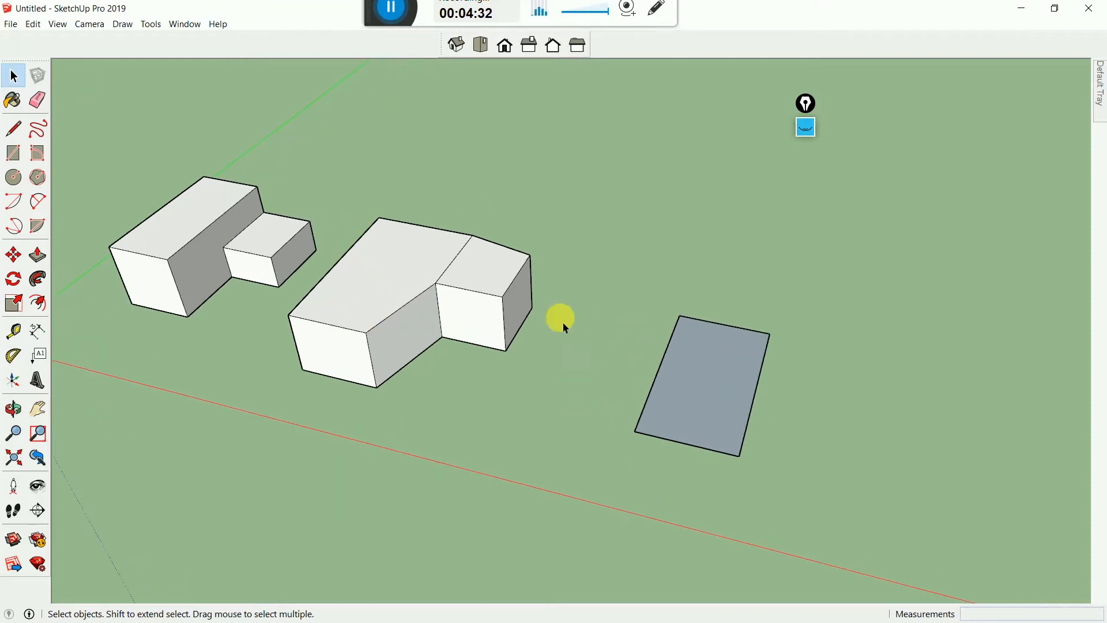
pyautogui.tripleClick(411, 300)
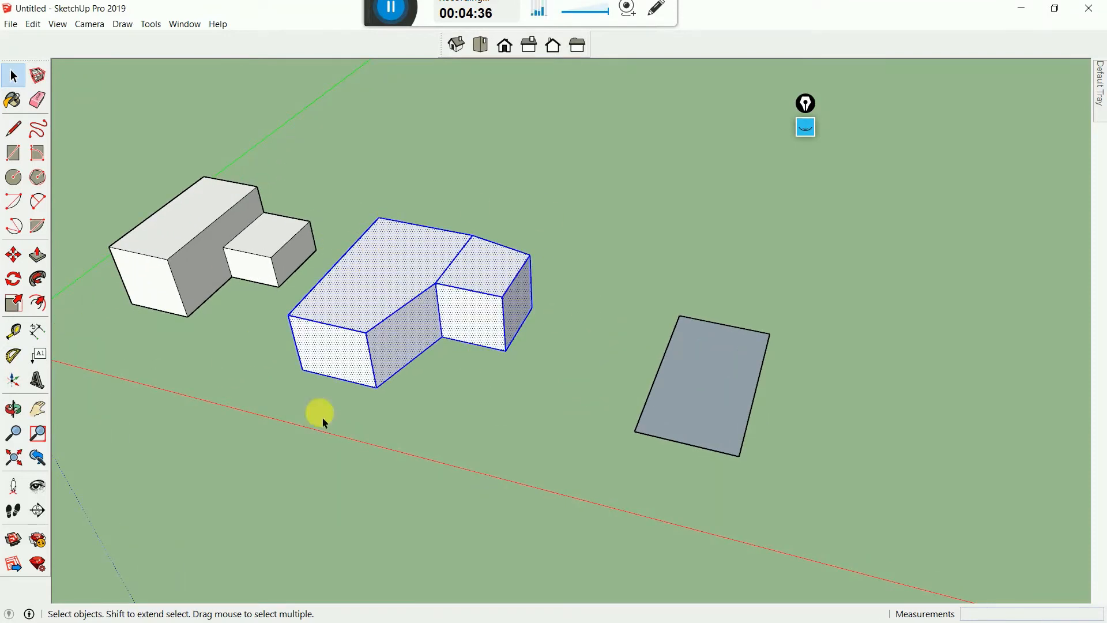
pyautogui.click(586, 372)
# Select the top face of the first pair's taller box and its front top edge in turn, and clear the selection
pyautogui.scroll(-4, 762, 416)
pyautogui.scroll(8, 495, 324)
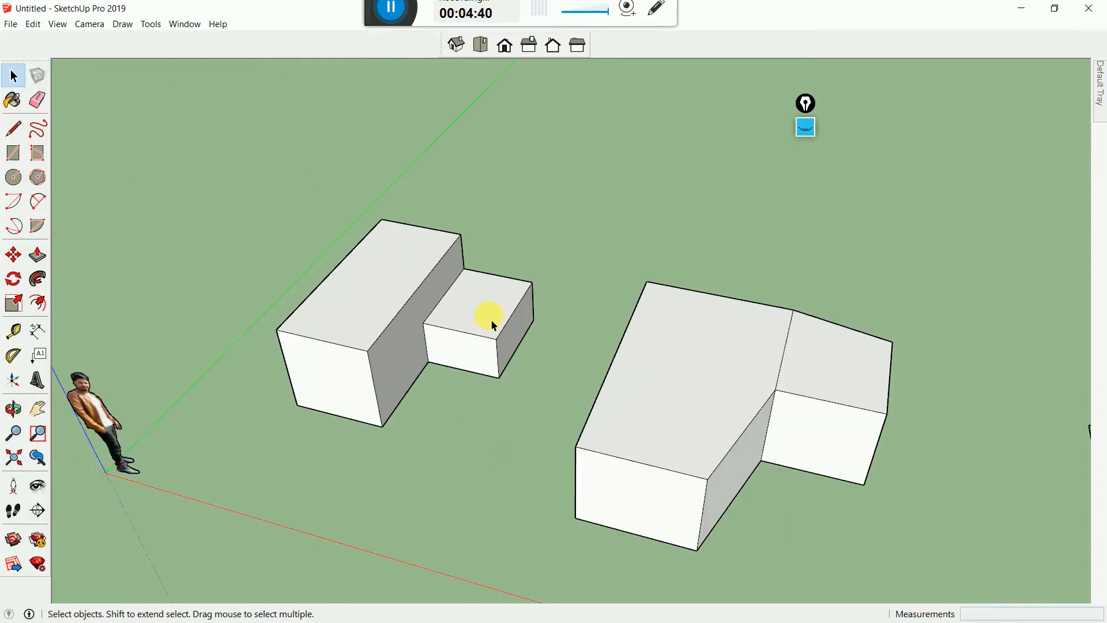
pyautogui.scroll(-2, 711, 328)
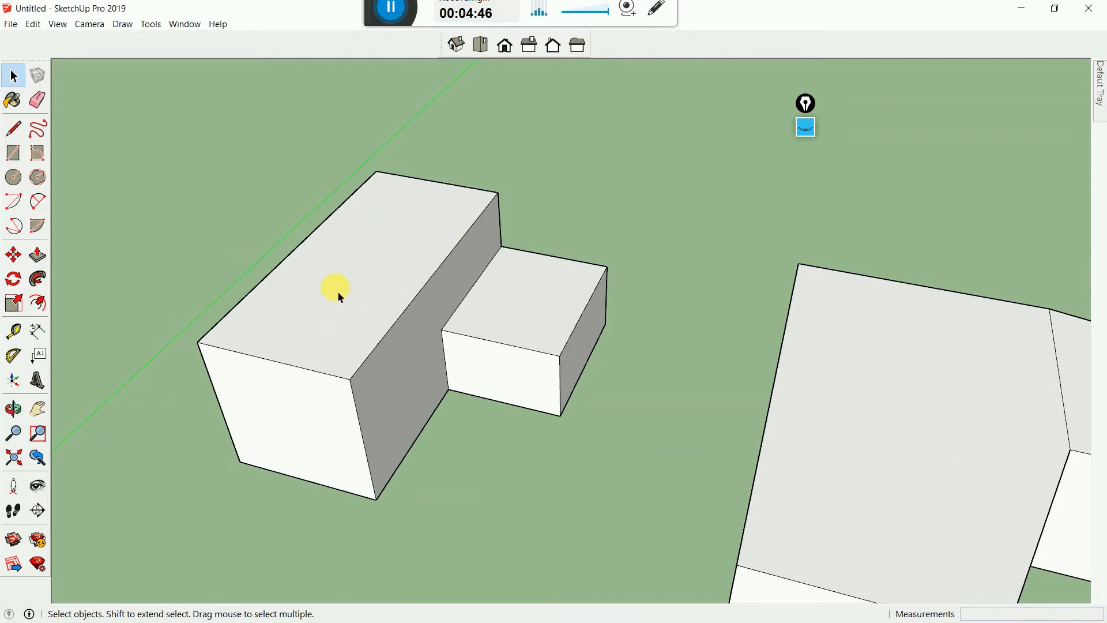
pyautogui.scroll(3, 281, 327)
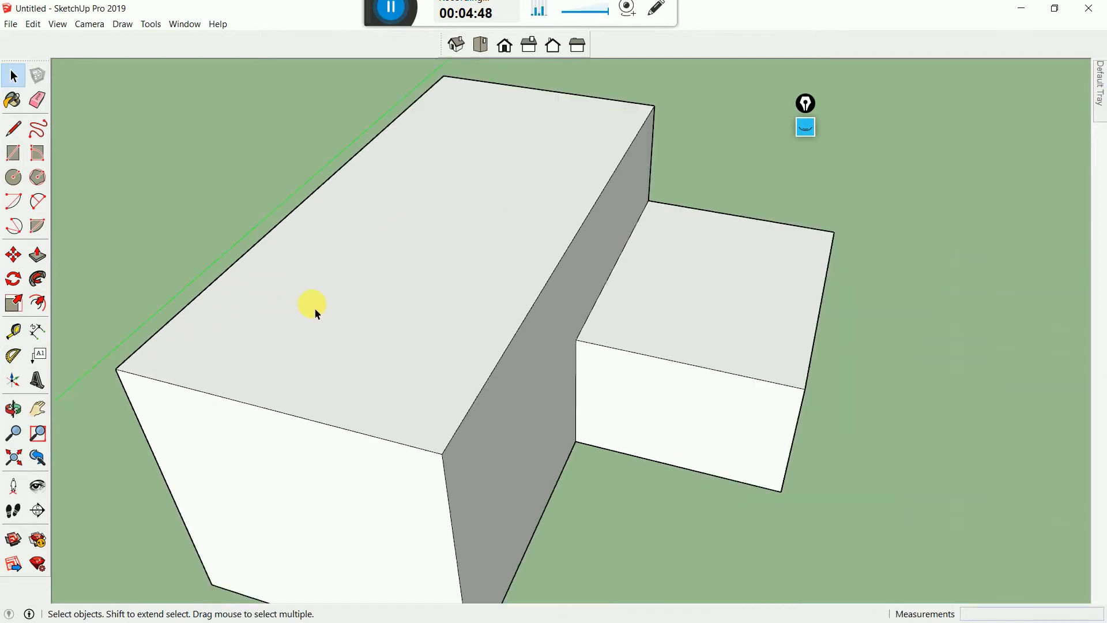
pyautogui.click(324, 300)
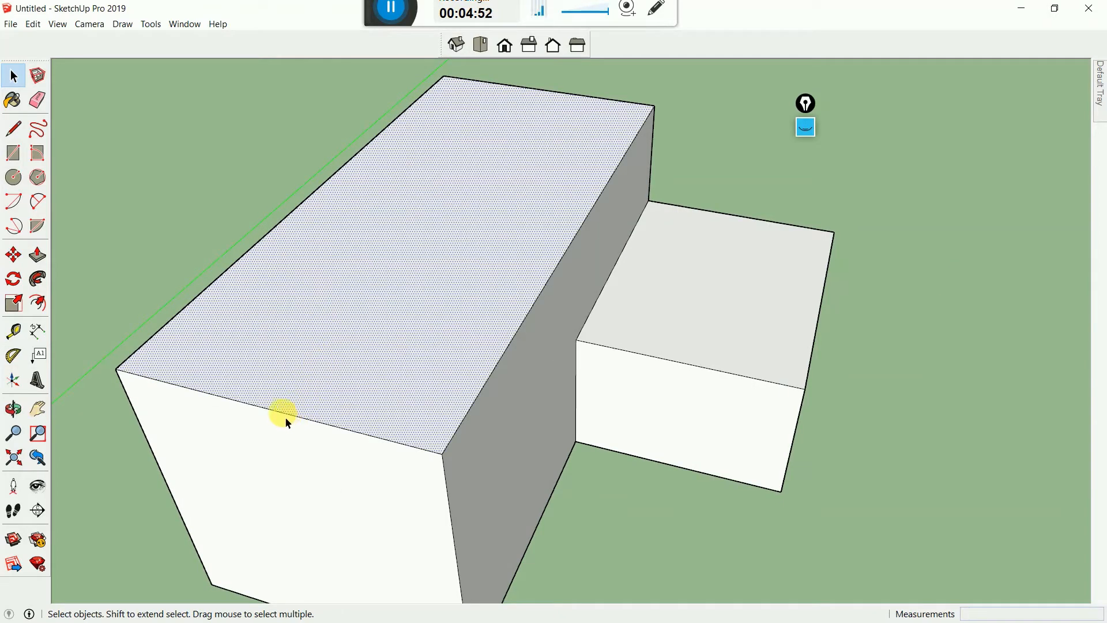
pyautogui.click(285, 417)
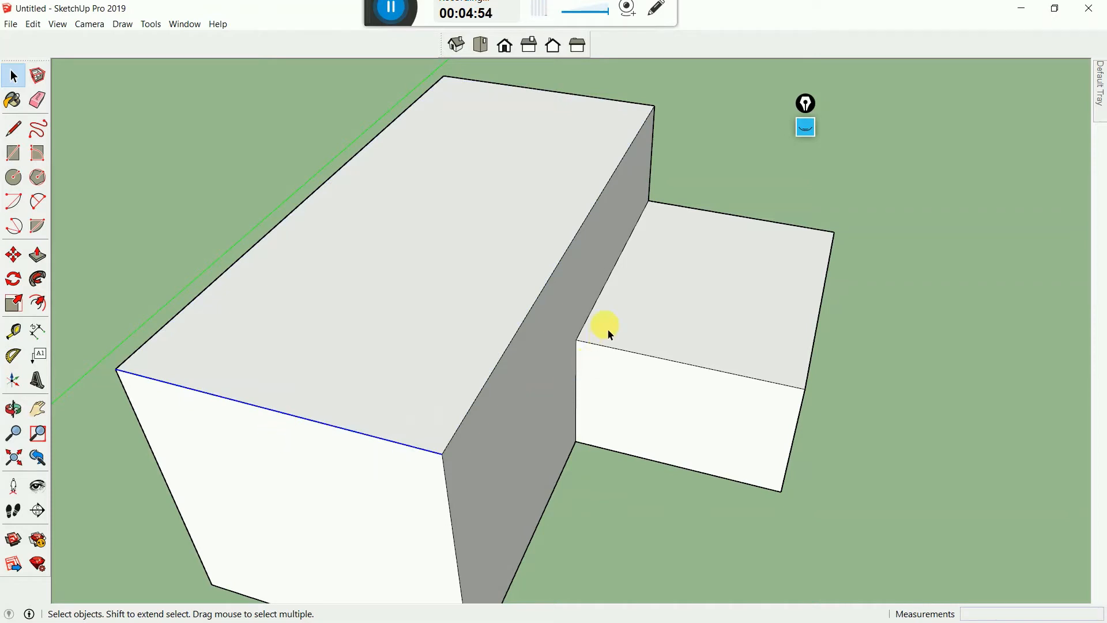
pyautogui.scroll(-3, 577, 326)
pyautogui.click(282, 203)
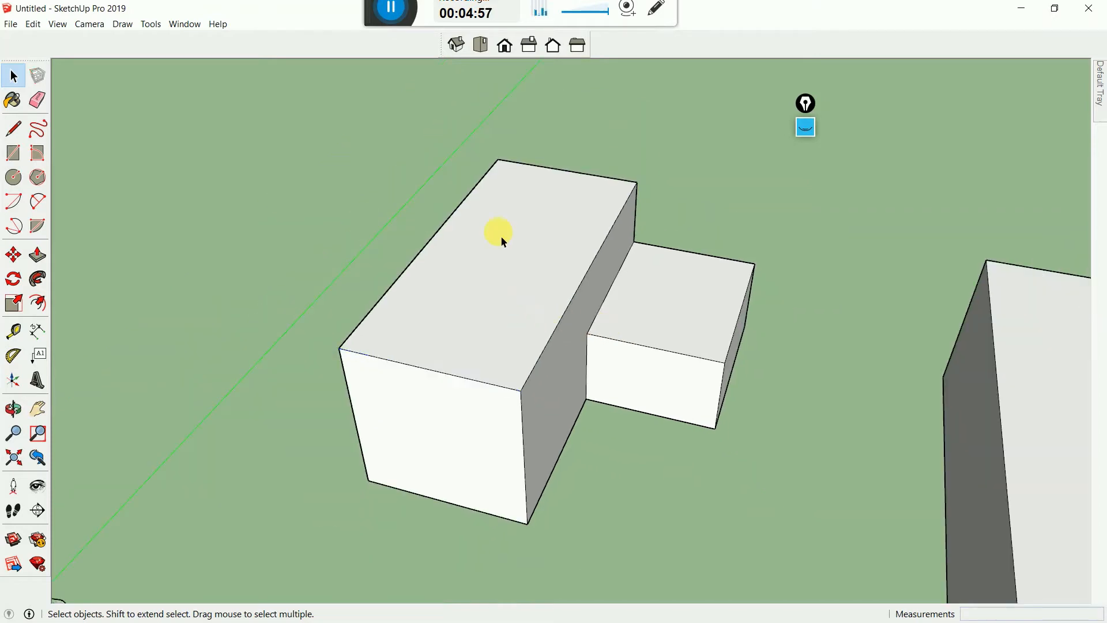
# Mark the taller box's top outline and front face with blue screen-pen strokes, and hide the annotations
pyautogui.click(806, 128)
pyautogui.click(814, 166)
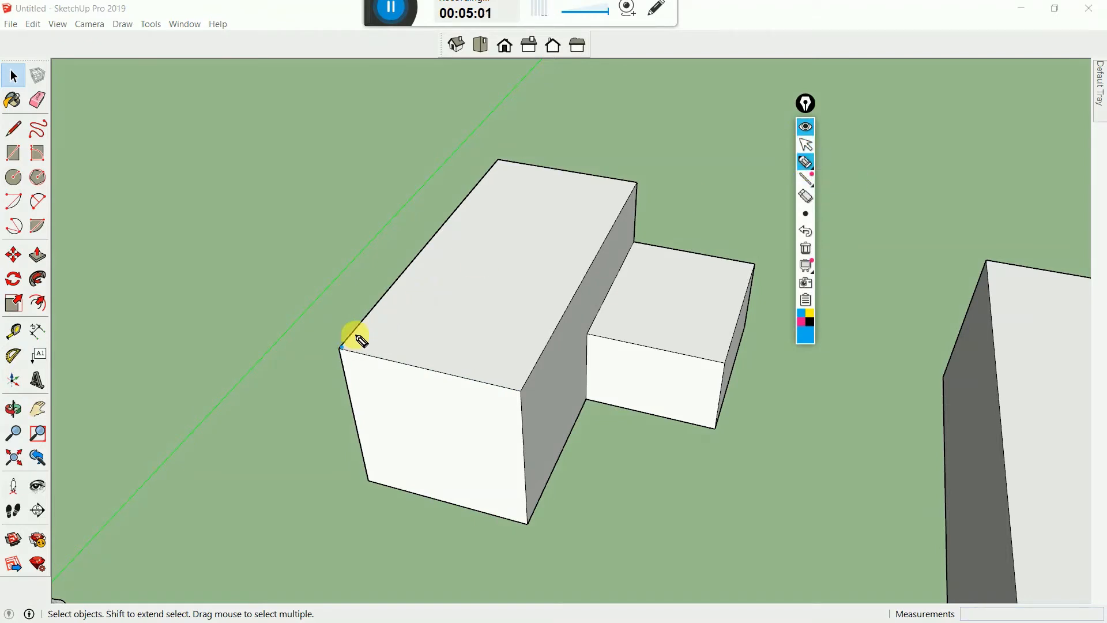
pyautogui.moveTo(342, 347)
pyautogui.mouseDown()
pyautogui.moveTo(487, 171)
pyautogui.moveTo(629, 172)
pyautogui.moveTo(504, 398)
pyautogui.moveTo(335, 341)
pyautogui.mouseUp()
pyautogui.moveTo(465, 266); pyautogui.dragTo(548, 227)
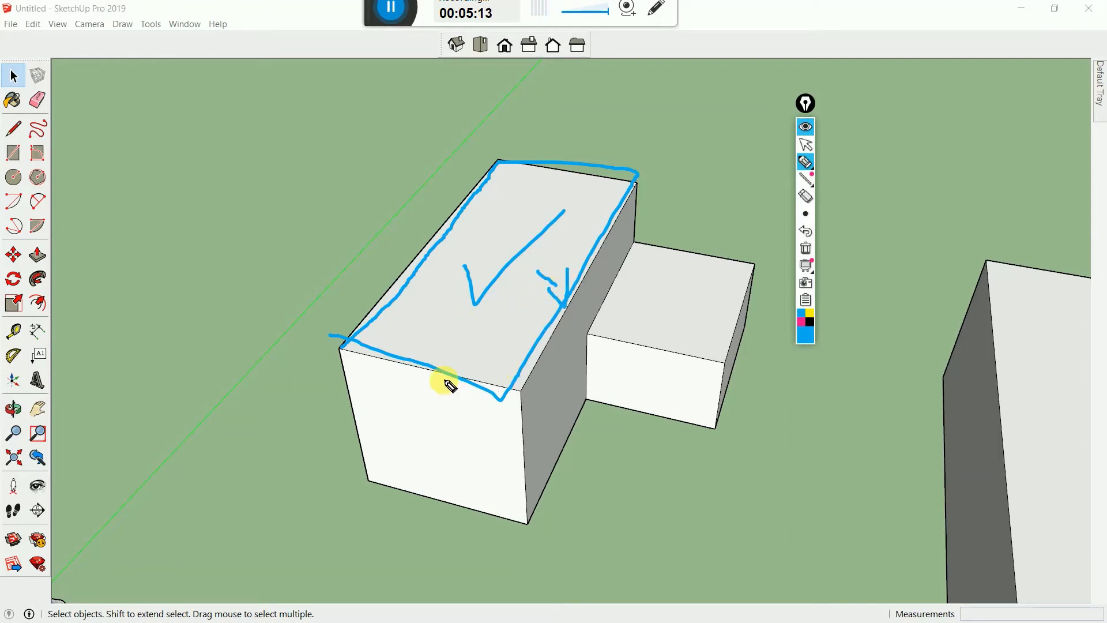
pyautogui.moveTo(443, 372)
pyautogui.mouseDown()
pyautogui.moveTo(440, 490)
pyautogui.moveTo(469, 424)
pyautogui.moveTo(418, 438)
pyautogui.moveTo(496, 388)
pyautogui.mouseUp()
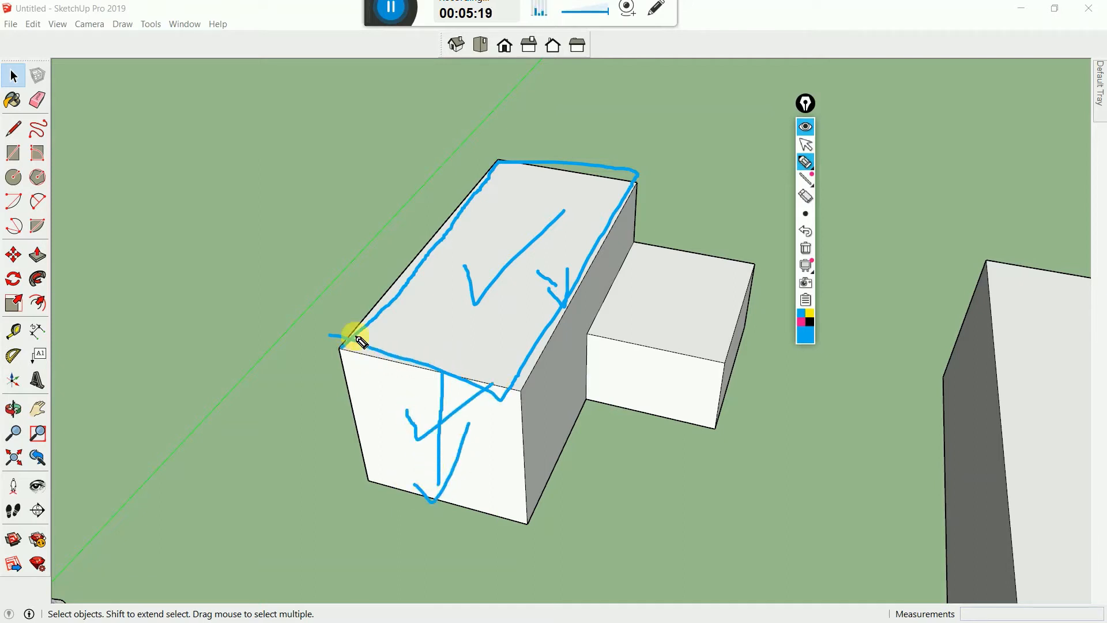
pyautogui.moveTo(383, 304); pyautogui.dragTo(482, 210)
pyautogui.moveTo(534, 179)
pyautogui.mouseDown()
pyautogui.moveTo(642, 181)
pyautogui.moveTo(544, 354)
pyautogui.moveTo(332, 337)
pyautogui.mouseUp()
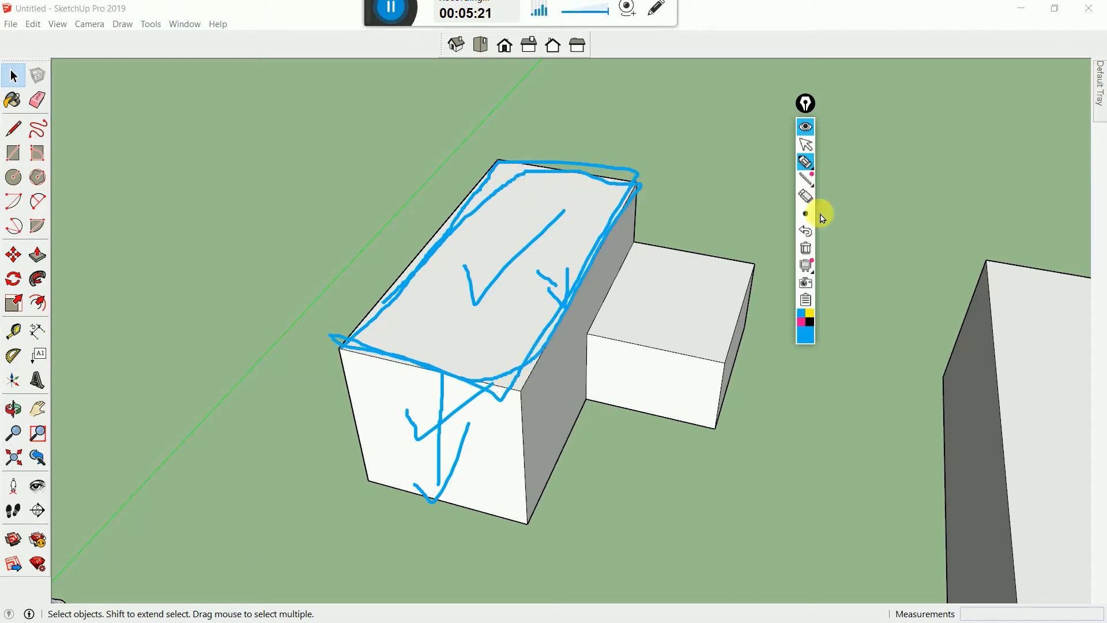
pyautogui.click(807, 128)
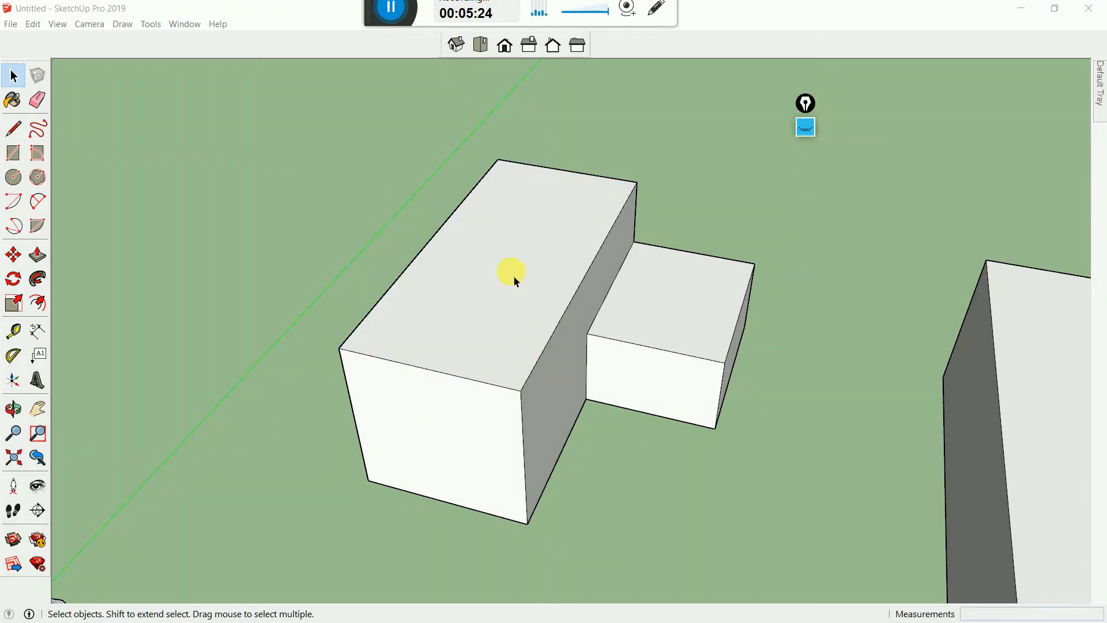
# Select the taller box's top face alone and together with its bounding edges, and clear the selection
pyautogui.click(501, 293)
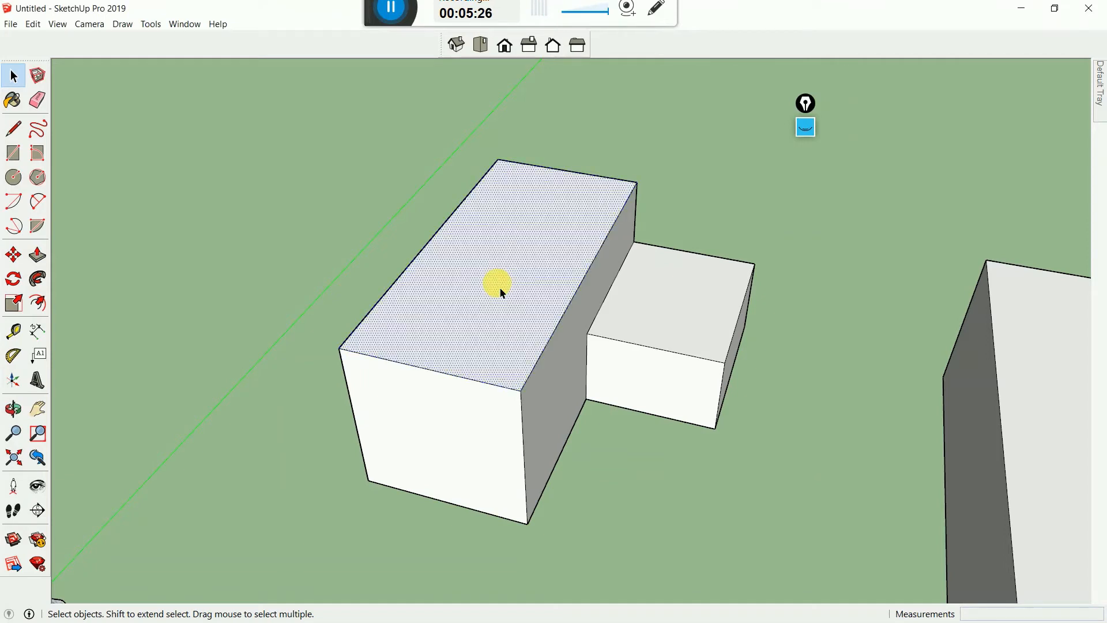
pyautogui.doubleClick(483, 294)
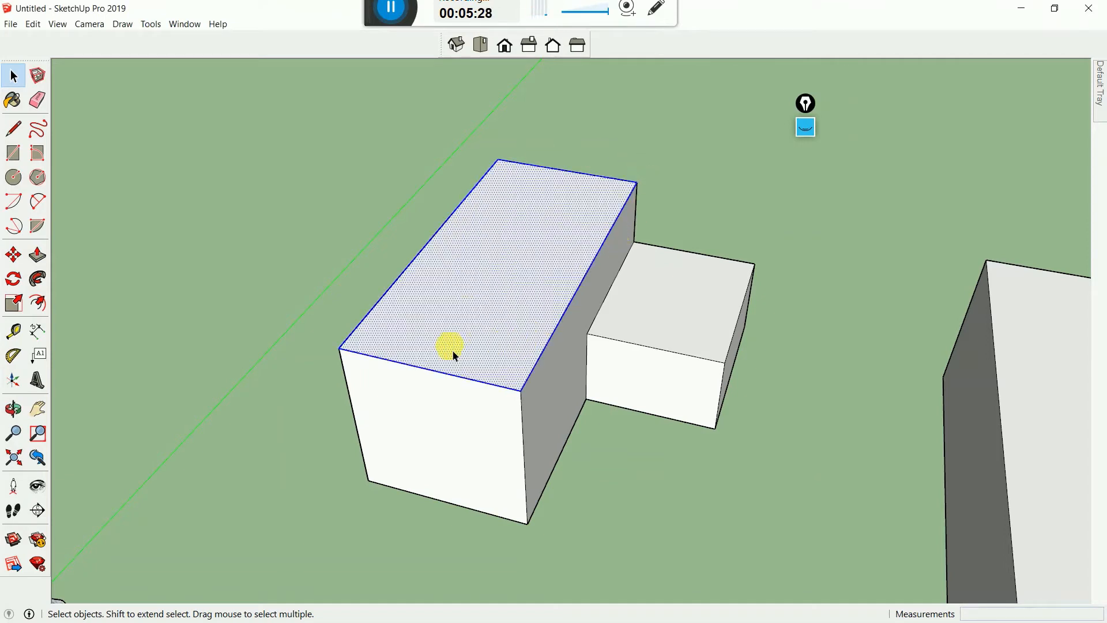
pyautogui.click(614, 151)
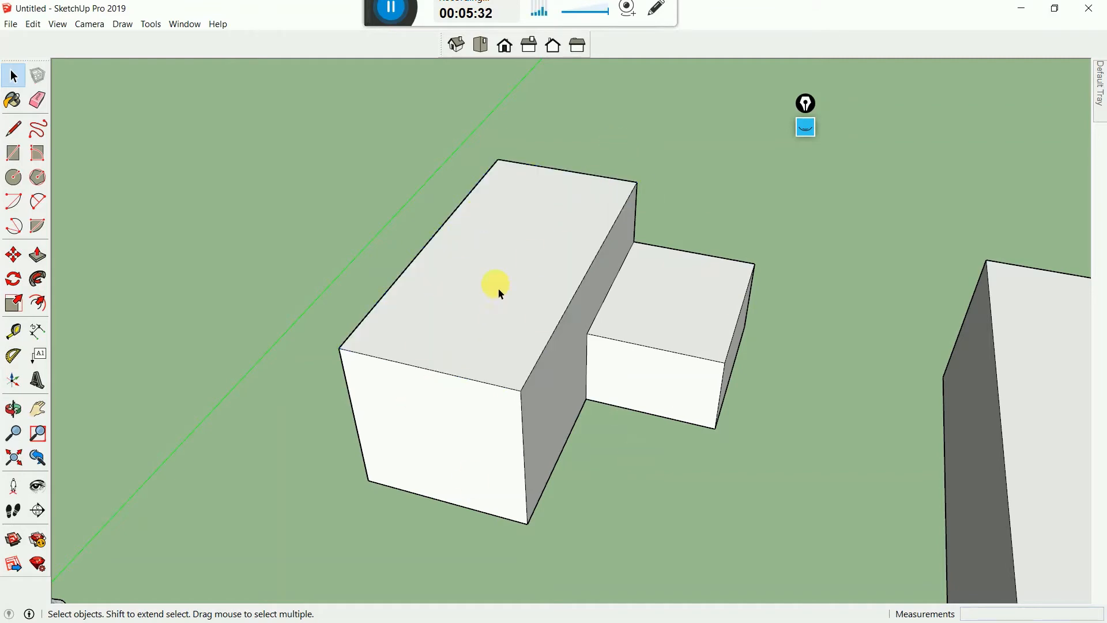
# Select the whole first pair of boxes as connected geometry and by an enclosing window selection, clearing the selection each time
pyautogui.tripleClick(500, 294)
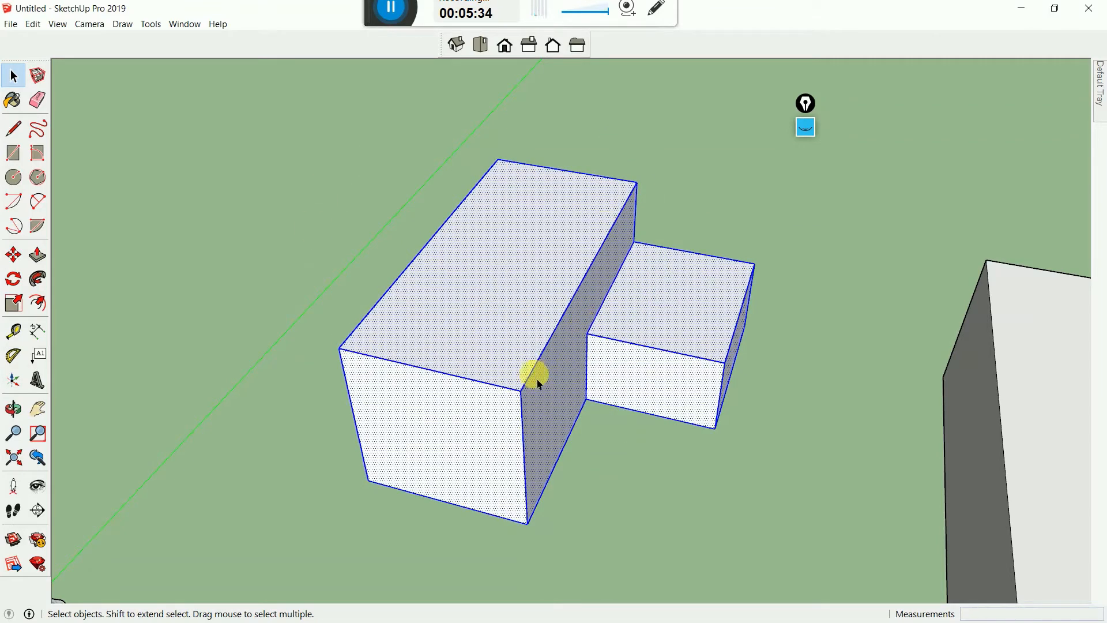
pyautogui.click(270, 209)
pyautogui.moveTo(287, 108); pyautogui.dragTo(814, 557)
pyautogui.scroll(-3, 378, 285)
pyautogui.scroll(-2, 365, 459)
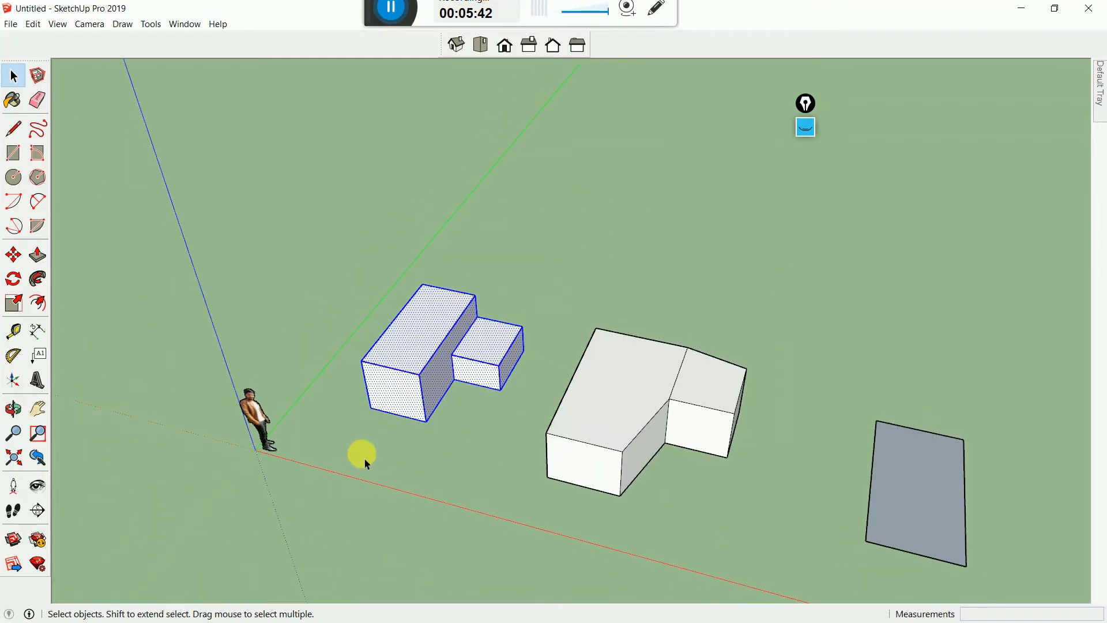
pyautogui.moveTo(370, 357); pyautogui.dragTo(429, 384, button='middle')
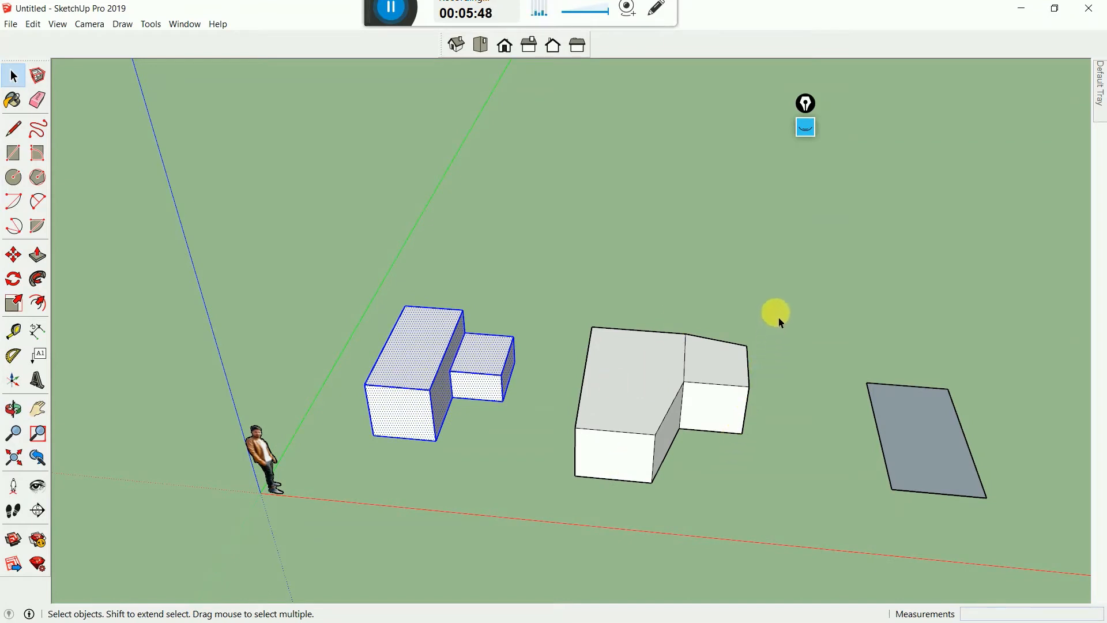
pyautogui.scroll(-1, 542, 356)
pyautogui.moveTo(321, 179); pyautogui.dragTo(534, 341)
# Select the second pair of boxes, add the first pair and the ground rectangle with crossing selections, and clear the selection
pyautogui.moveTo(467, 258); pyautogui.dragTo(720, 293, button='middle')
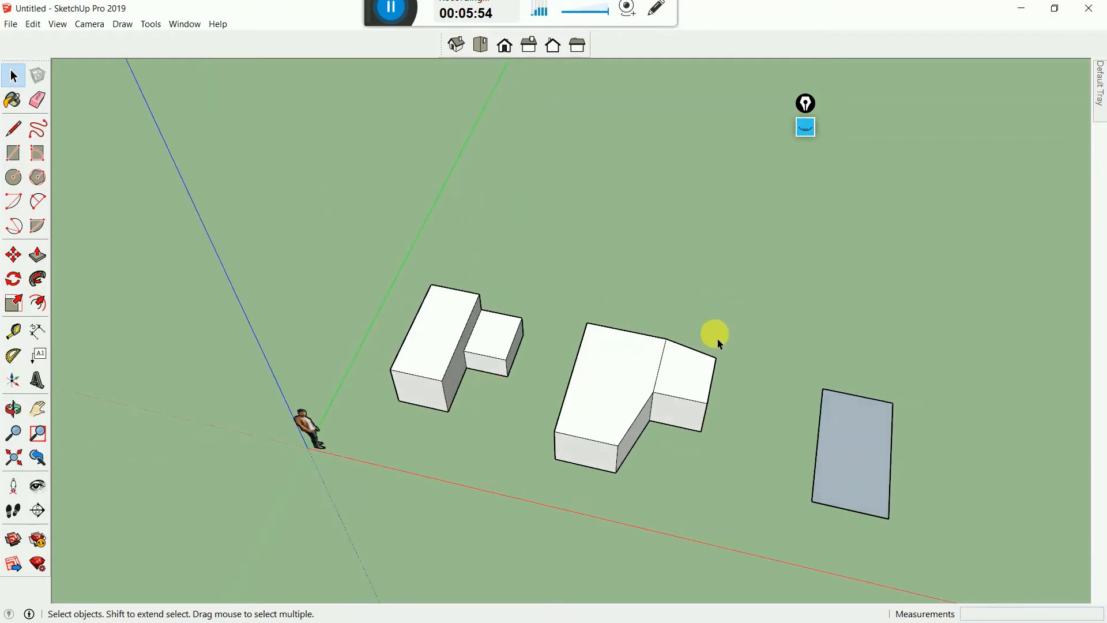
pyautogui.moveTo(715, 334); pyautogui.dragTo(663, 338, button='middle')
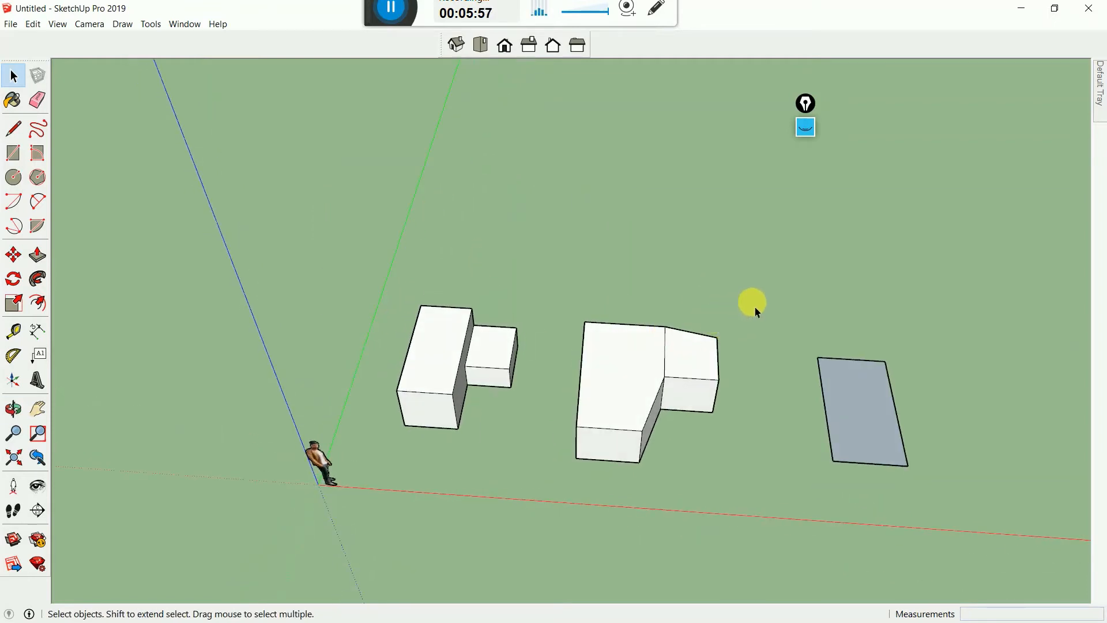
pyautogui.moveTo(761, 313); pyautogui.dragTo(557, 537)
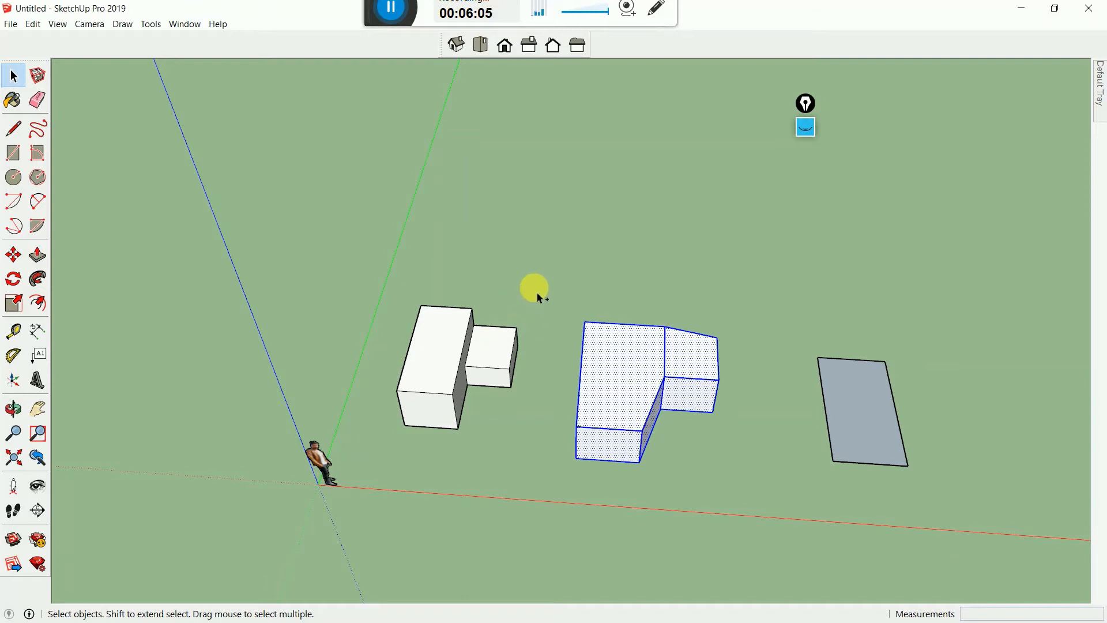
pyautogui.keyDown('ctrl'); pyautogui.moveTo(558, 275); pyautogui.dragTo(385, 502); pyautogui.keyUp('ctrl')
pyautogui.keyDown('ctrl'); pyautogui.moveTo(925, 317); pyautogui.dragTo(791, 524); pyautogui.keyUp('ctrl')
pyautogui.click(760, 358)
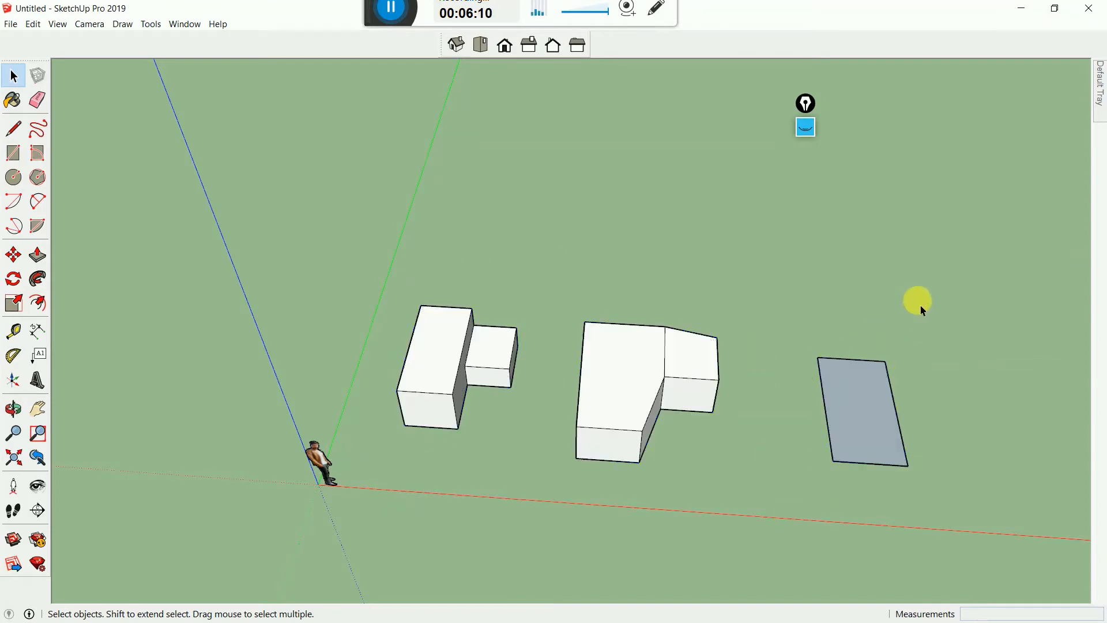
# Select the ground rectangle, the second pair of boxes and the first pair in turn, each replacing the previous selection
pyautogui.moveTo(917, 301); pyautogui.dragTo(791, 507)
pyautogui.moveTo(743, 300); pyautogui.dragTo(556, 529)
pyautogui.moveTo(545, 273); pyautogui.dragTo(381, 490)
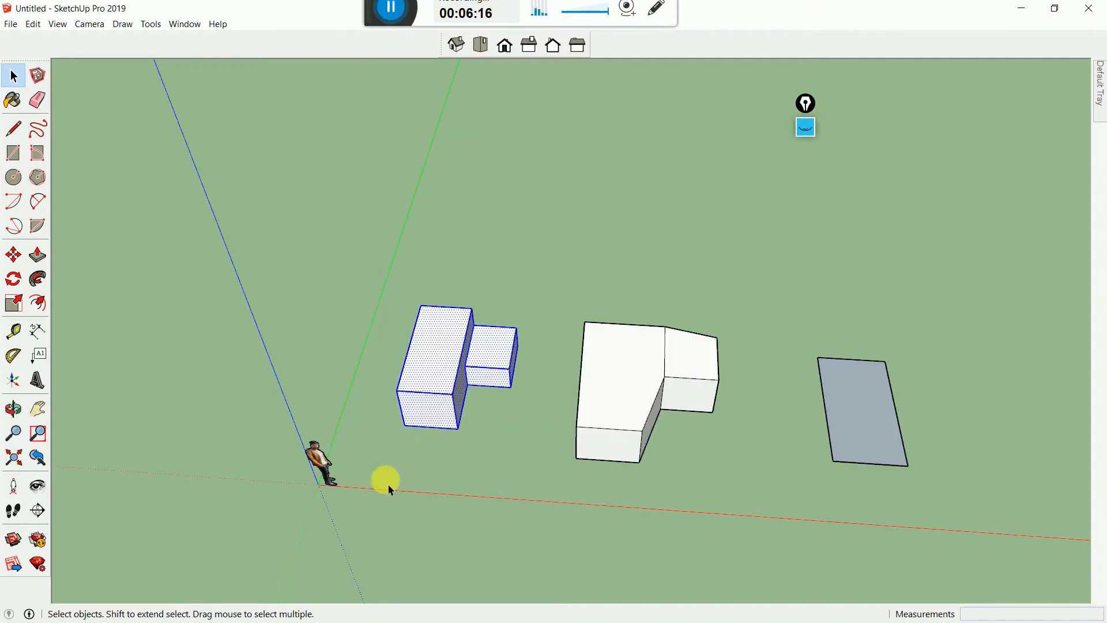
# Add the second pair of boxes and the ground rectangle to the selected first pair with crossing selections
pyautogui.moveTo(755, 277); pyautogui.dragTo(555, 527)
pyautogui.keyDown('ctrl'); pyautogui.moveTo(927, 308); pyautogui.dragTo(796, 545); pyautogui.keyUp('ctrl')
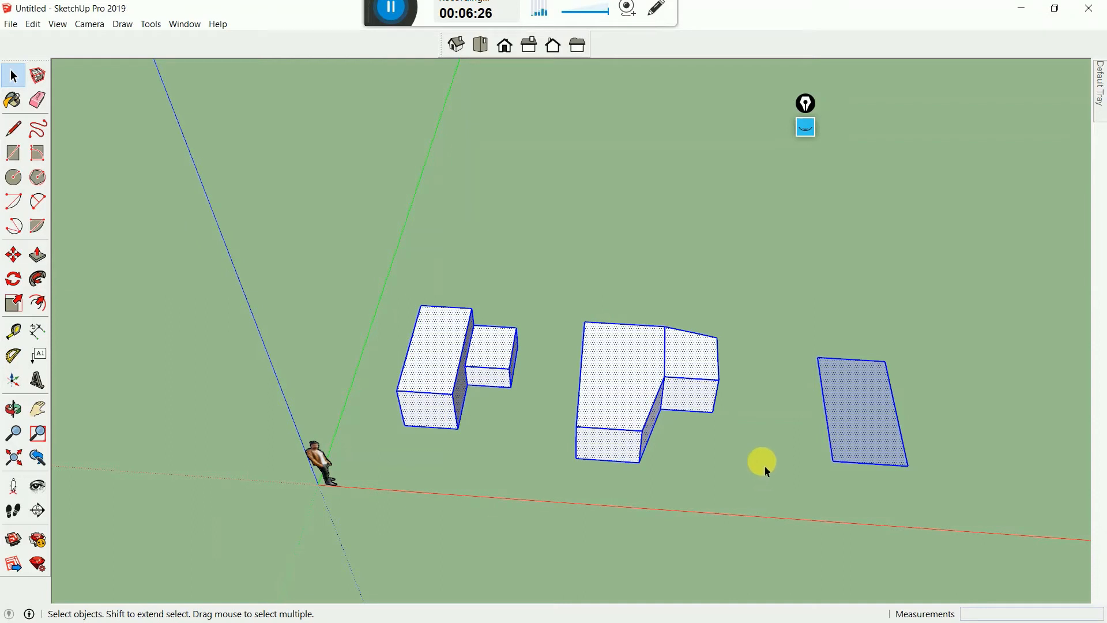
pyautogui.scroll(-2, 396, 320)
pyautogui.moveTo(591, 439); pyautogui.dragTo(603, 400, button='middle')
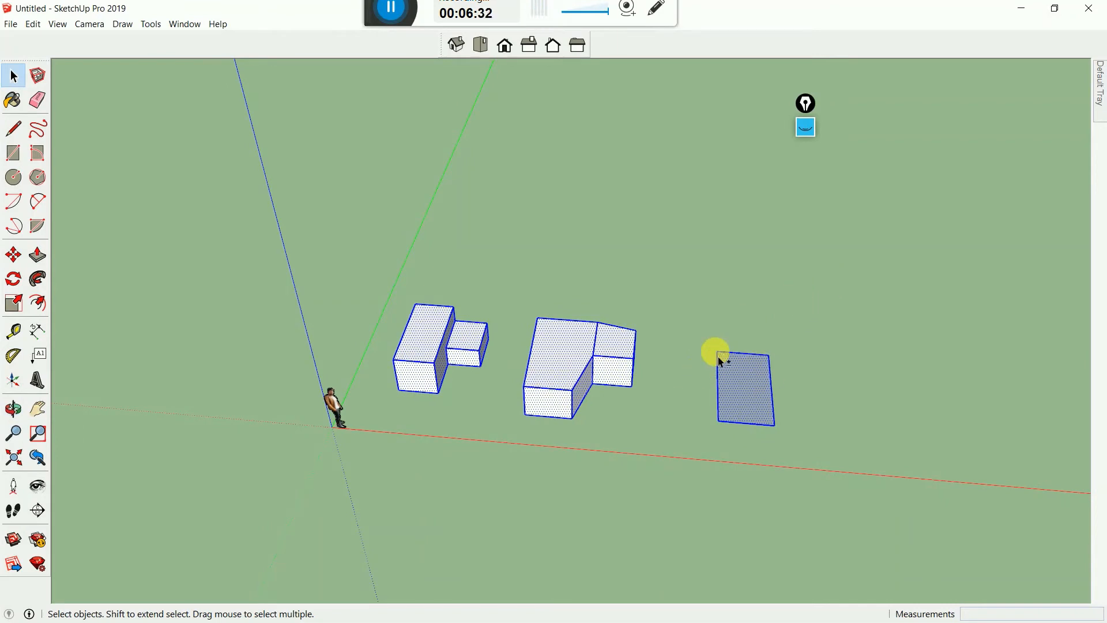
# Remove the second pair of boxes and the ground rectangle from the selection, add back the pair's smaller box, and clear the selection
pyautogui.keyDown('shift'); pyautogui.moveTo(674, 301); pyautogui.dragTo(505, 474); pyautogui.keyUp('shift')
pyautogui.keyDown('shift'); pyautogui.moveTo(817, 303); pyautogui.dragTo(706, 479); pyautogui.keyUp('shift')
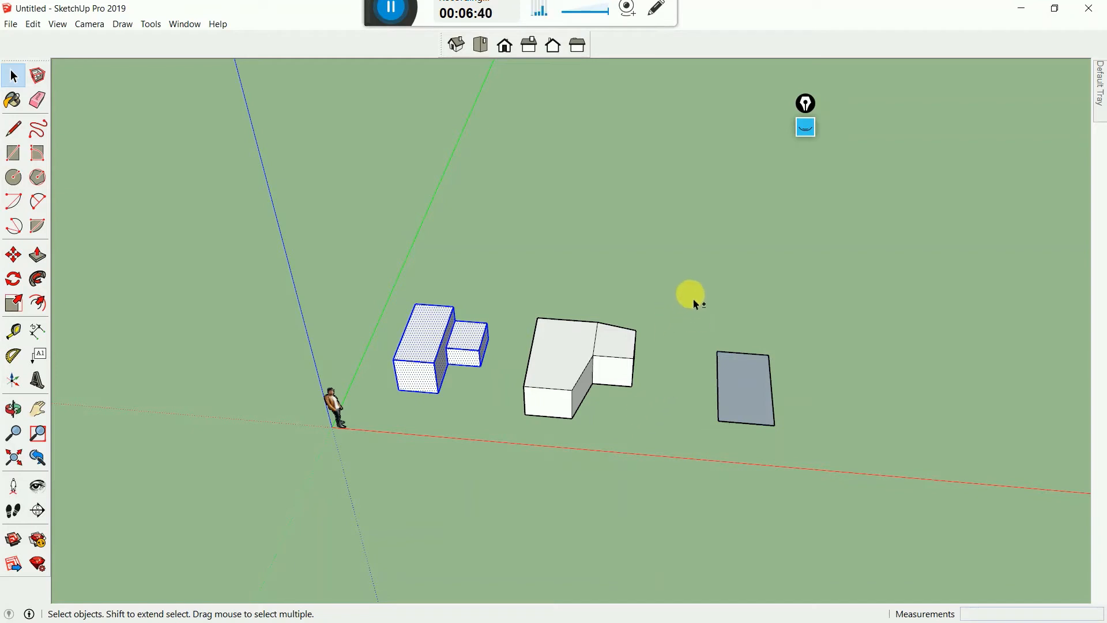
pyautogui.keyDown('shift'); pyautogui.moveTo(681, 293); pyautogui.dragTo(619, 422); pyautogui.keyUp('shift')
pyautogui.scroll(2, 594, 367)
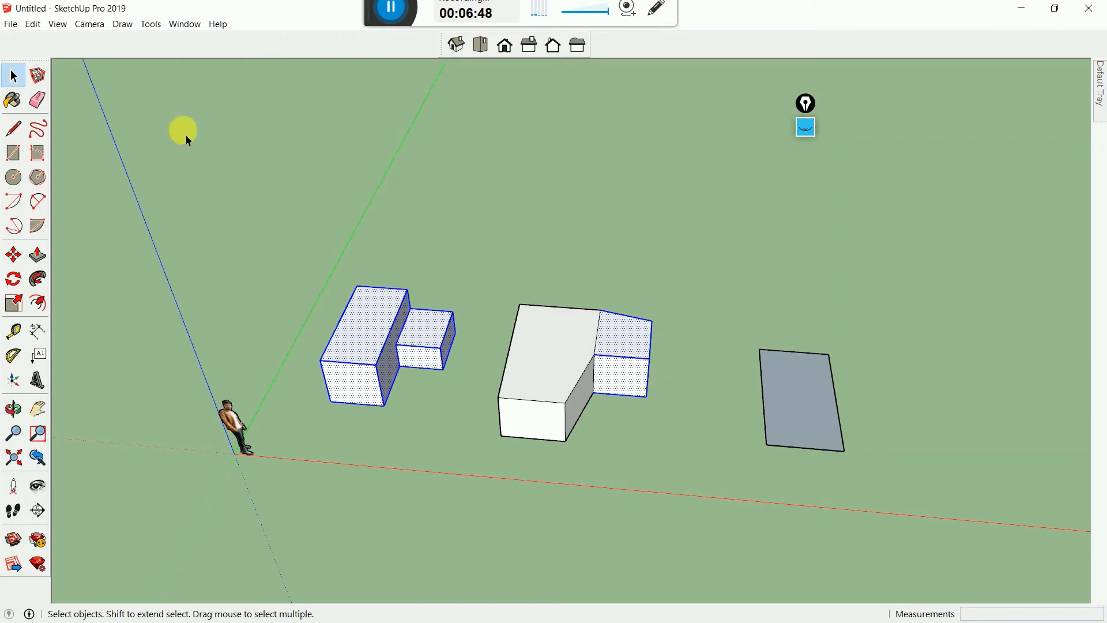
pyautogui.scroll(-2, 446, 333)
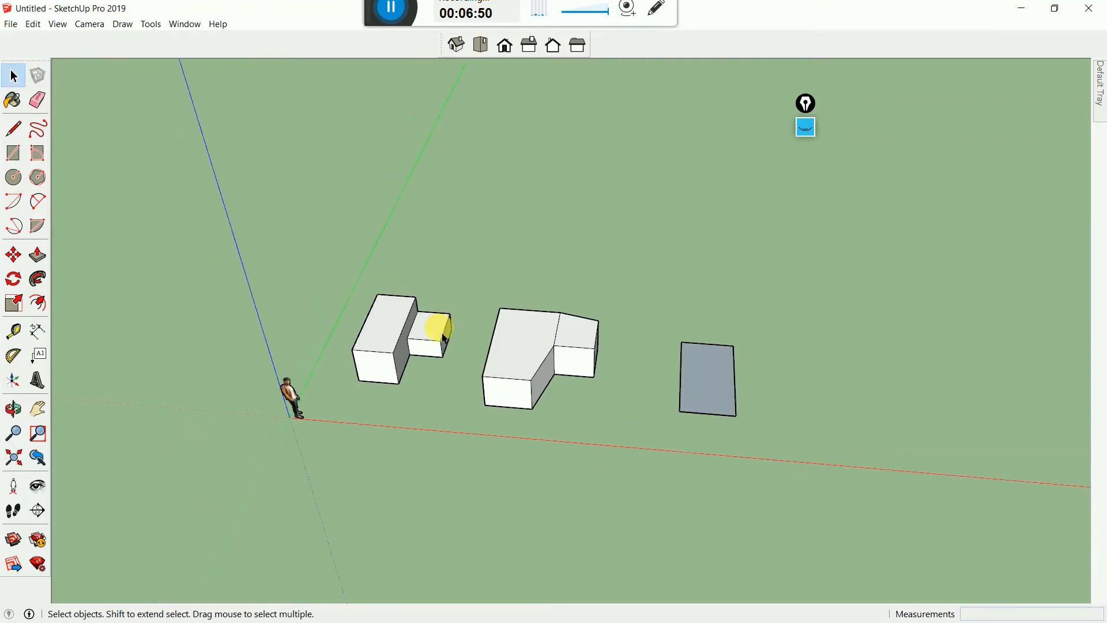
# Select the ground rectangle with its edges by a crossing selection, make it a group, and clear the selection
pyautogui.moveTo(555, 405); pyautogui.dragTo(501, 390, button='middle')
pyautogui.scroll(-3, 386, 349)
pyautogui.scroll(2, 647, 405)
pyautogui.scroll(4, 576, 370)
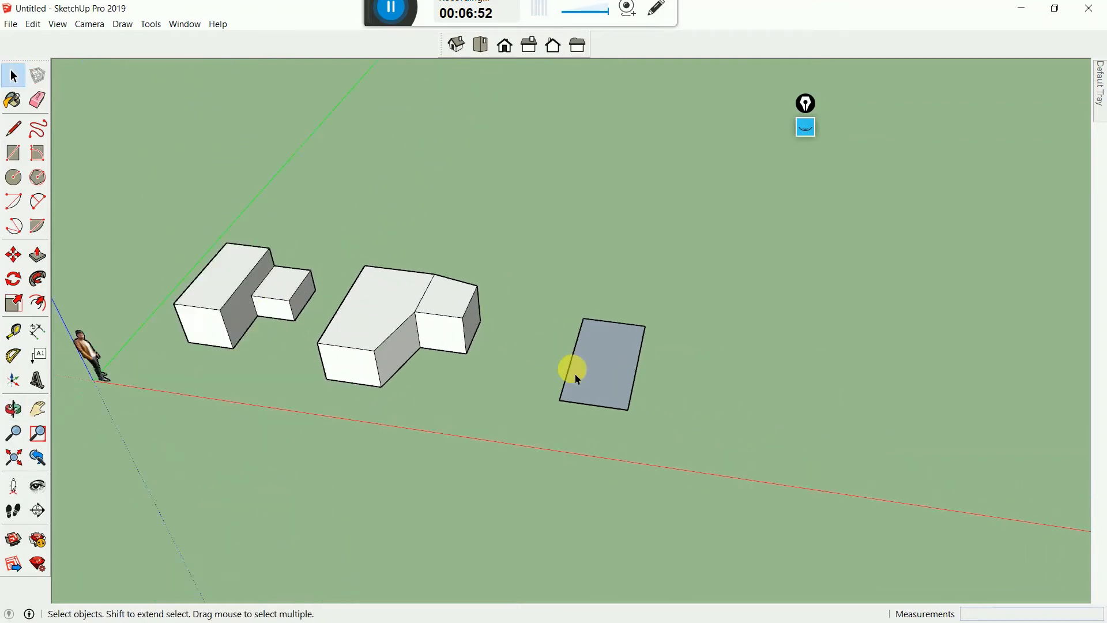
pyautogui.scroll(-2, 750, 415)
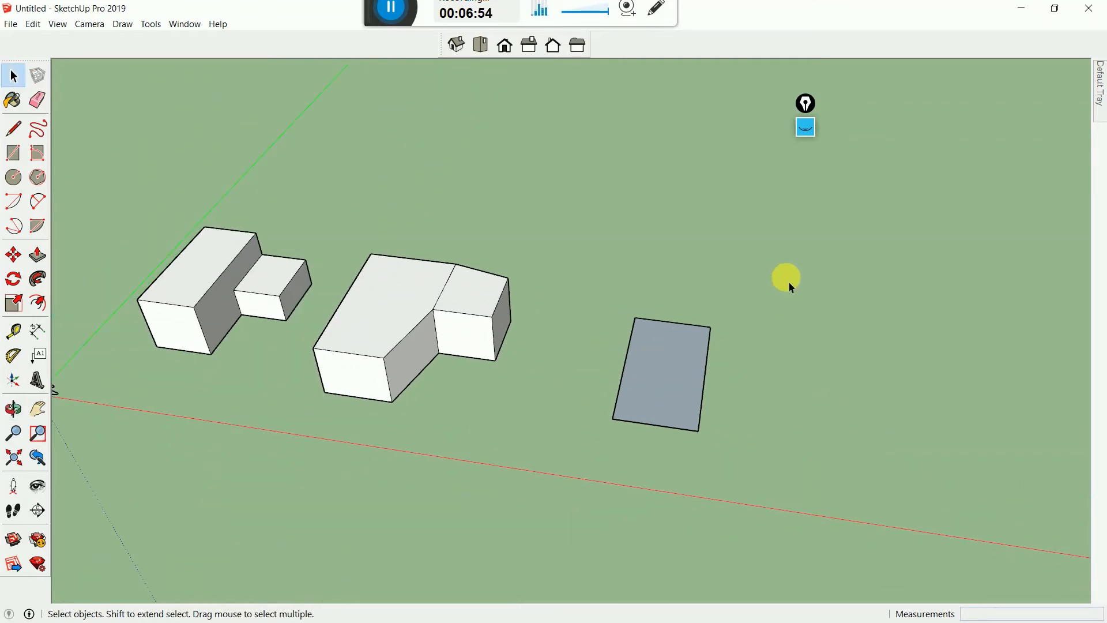
pyautogui.moveTo(790, 282); pyautogui.dragTo(639, 450)
pyautogui.moveTo(586, 488); pyautogui.dragTo(575, 477)
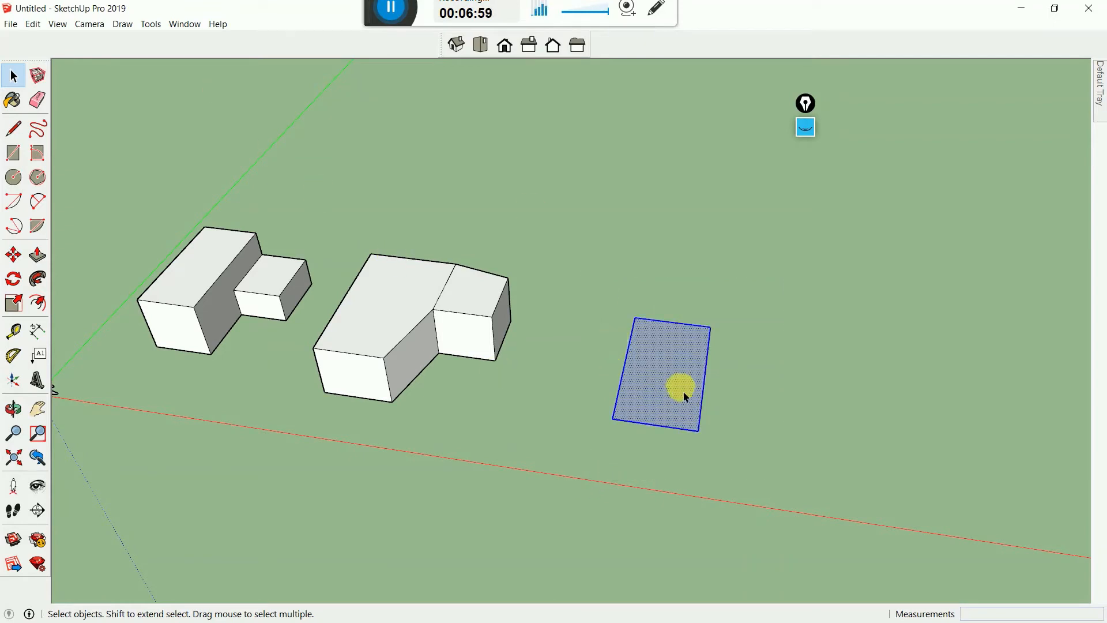
pyautogui.scroll(2, 680, 382)
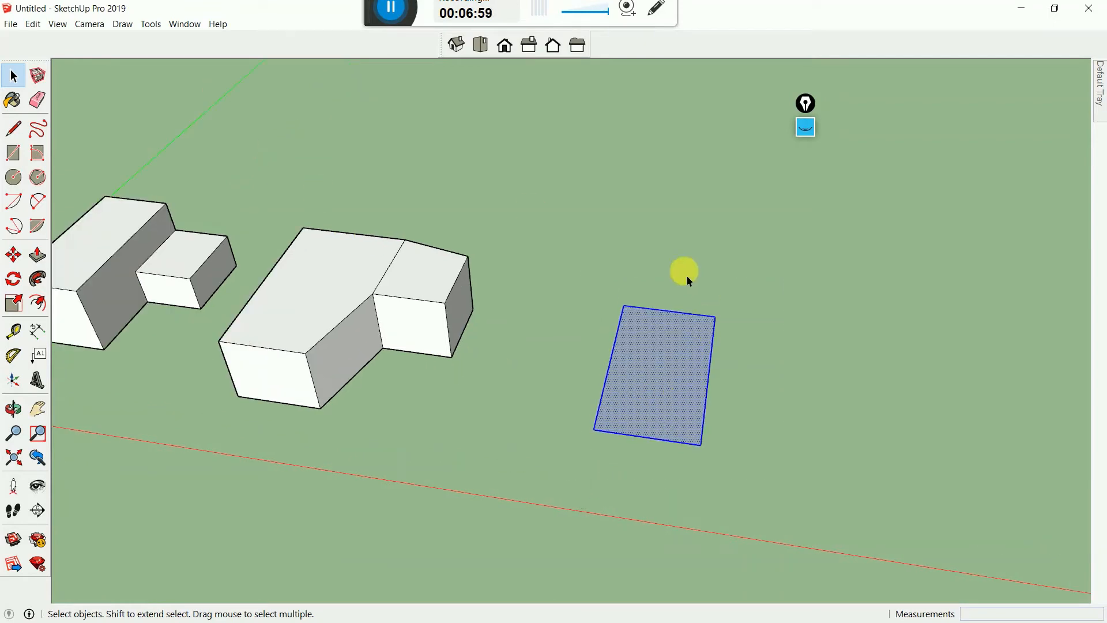
pyautogui.rightClick(647, 356)
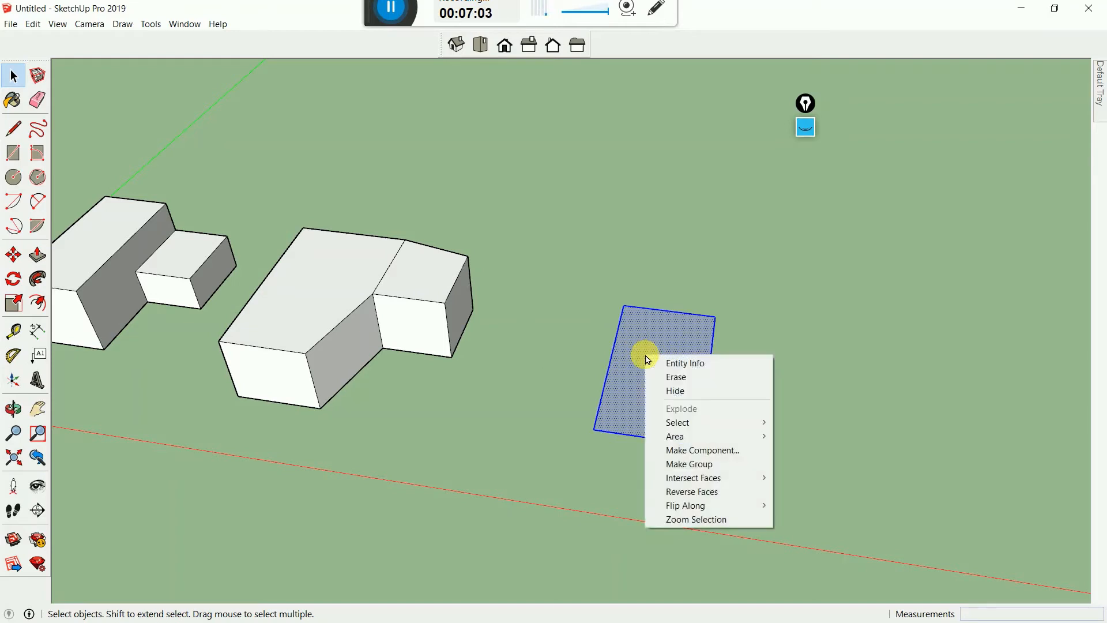
pyautogui.click(681, 465)
pyautogui.click(767, 408)
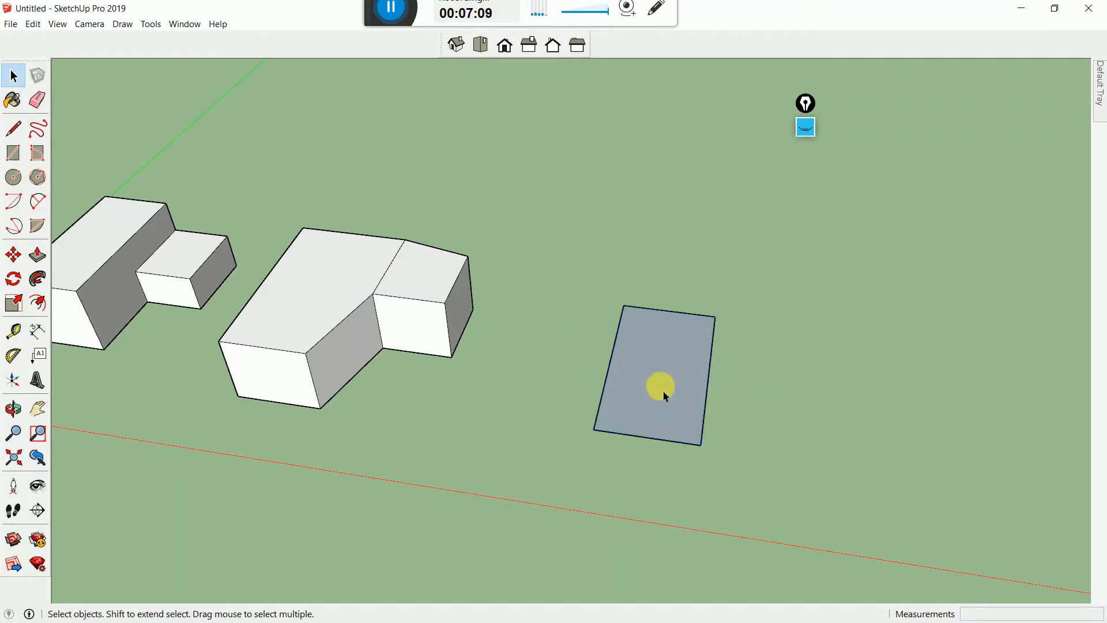
# Select the grouped ground rectangle with an enclosing window selection and clear the selection
pyautogui.scroll(-3, 673, 378)
pyautogui.scroll(-2, 673, 378)
pyautogui.moveTo(609, 295); pyautogui.dragTo(750, 478)
pyautogui.scroll(1, 651, 326)
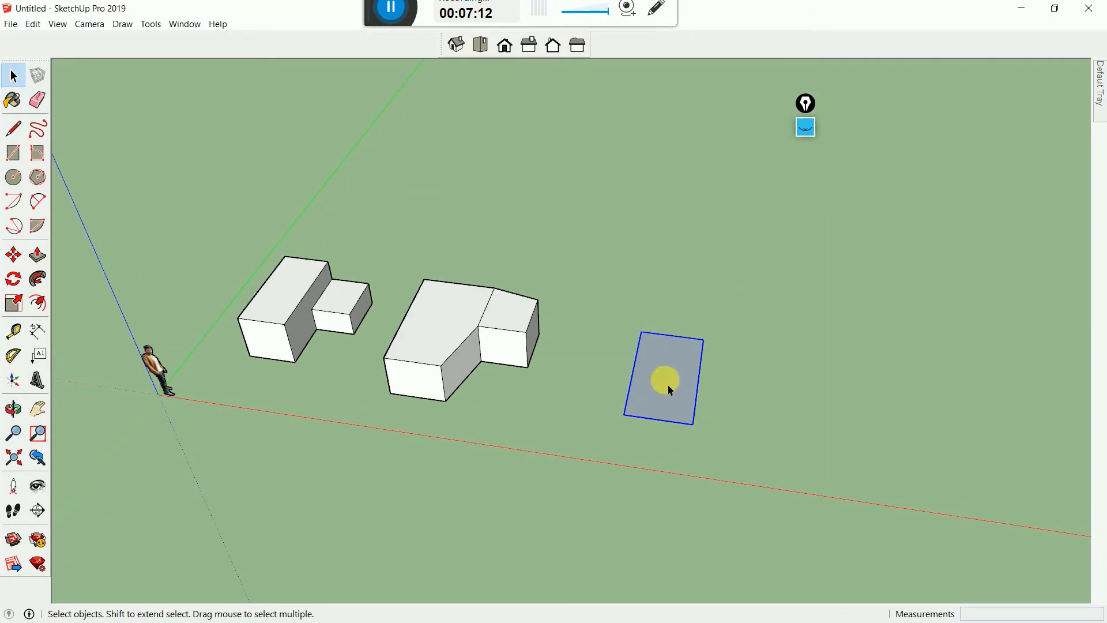
pyautogui.scroll(1, 668, 341)
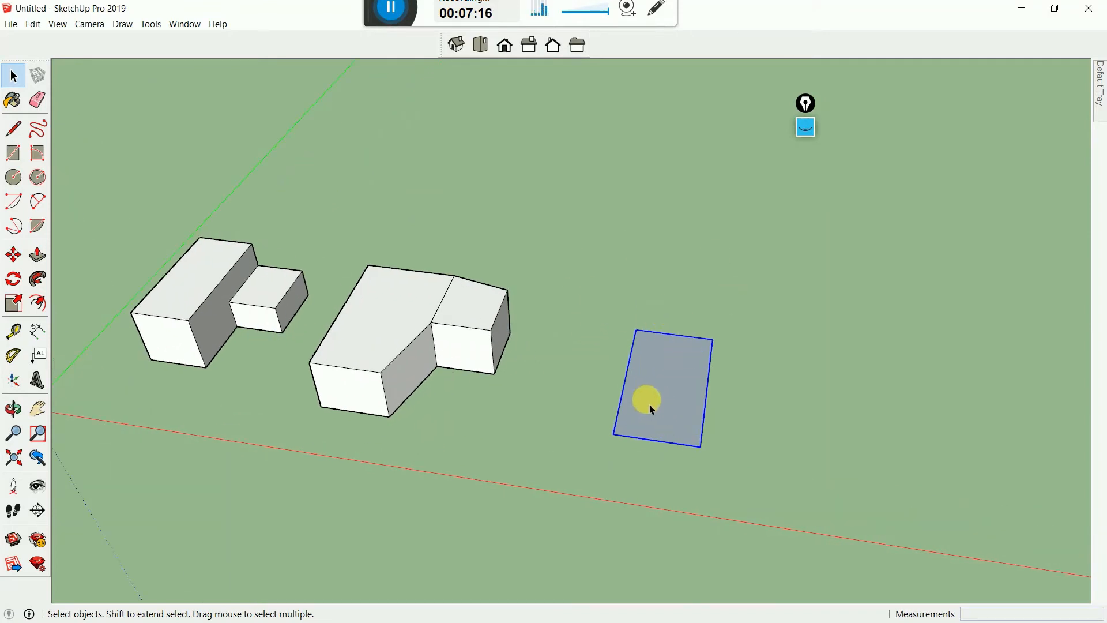
pyautogui.click(585, 364)
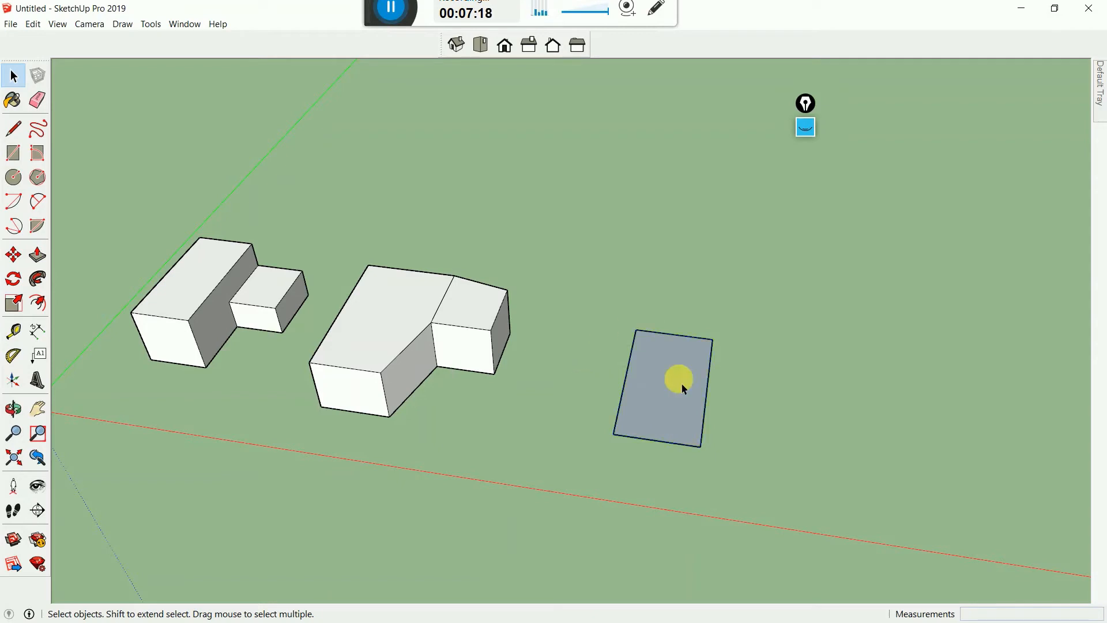
# Try Push/Pull on the grouped ground rectangle from outside, and open the group for editing
pyautogui.click(37, 254)
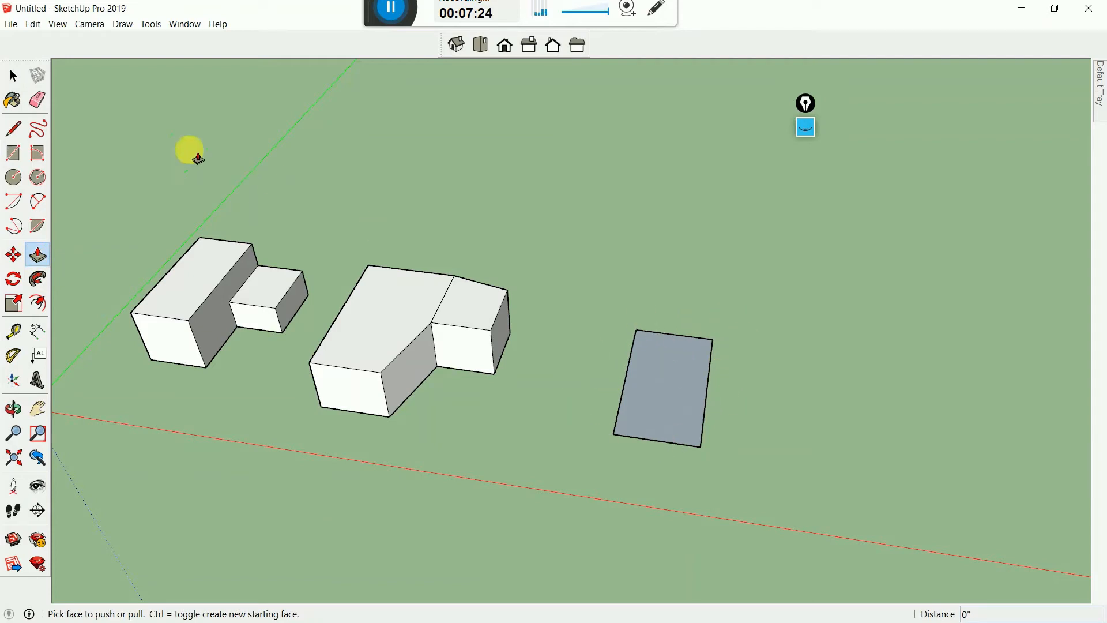
pyautogui.click(21, 85)
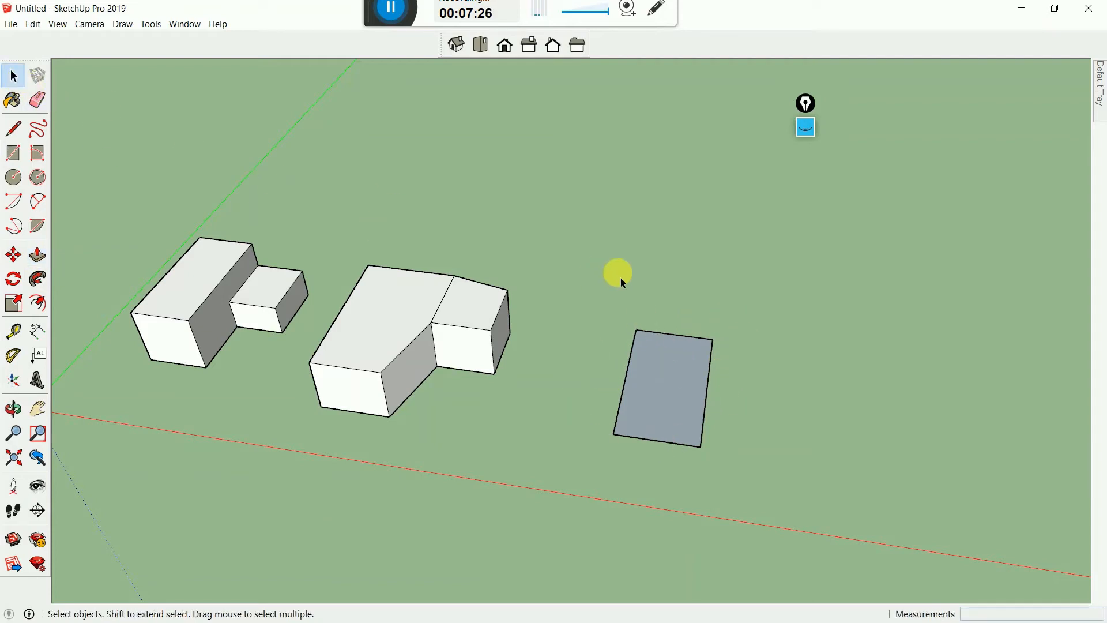
pyautogui.doubleClick(676, 402)
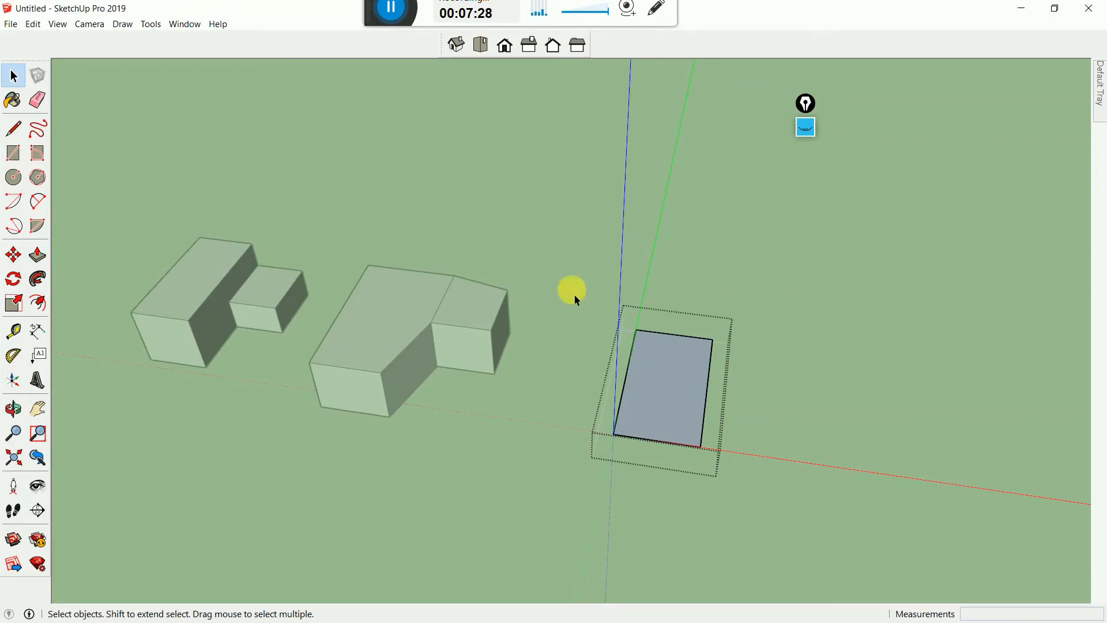
# Replace the old screen annotations with check marks on the box pairs and an outline around the open group, and clear them
pyautogui.click(809, 137)
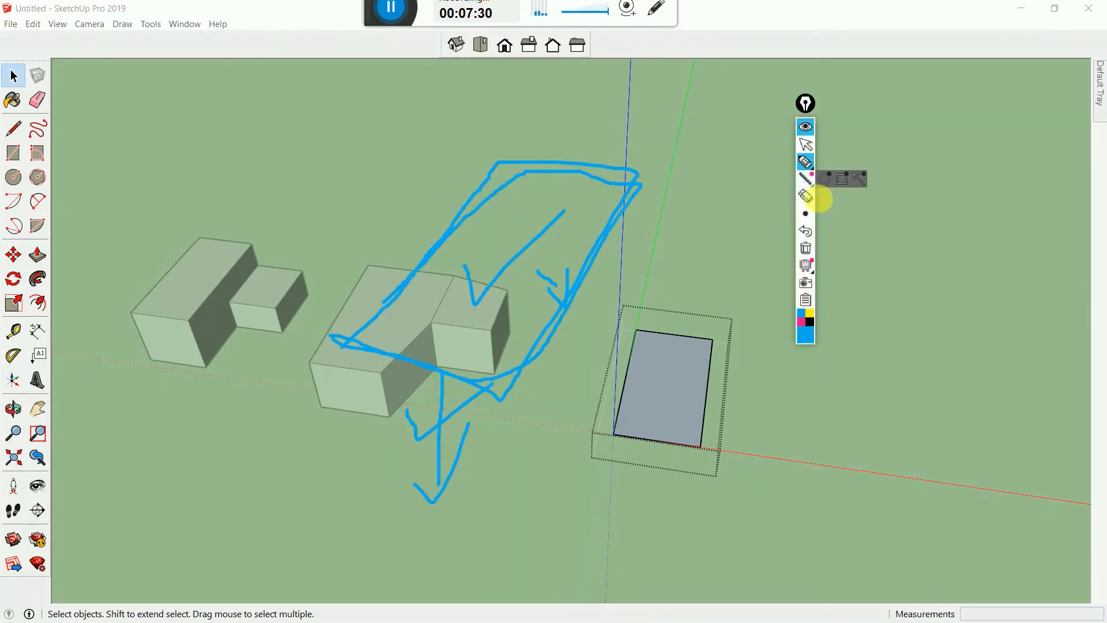
pyautogui.click(806, 249)
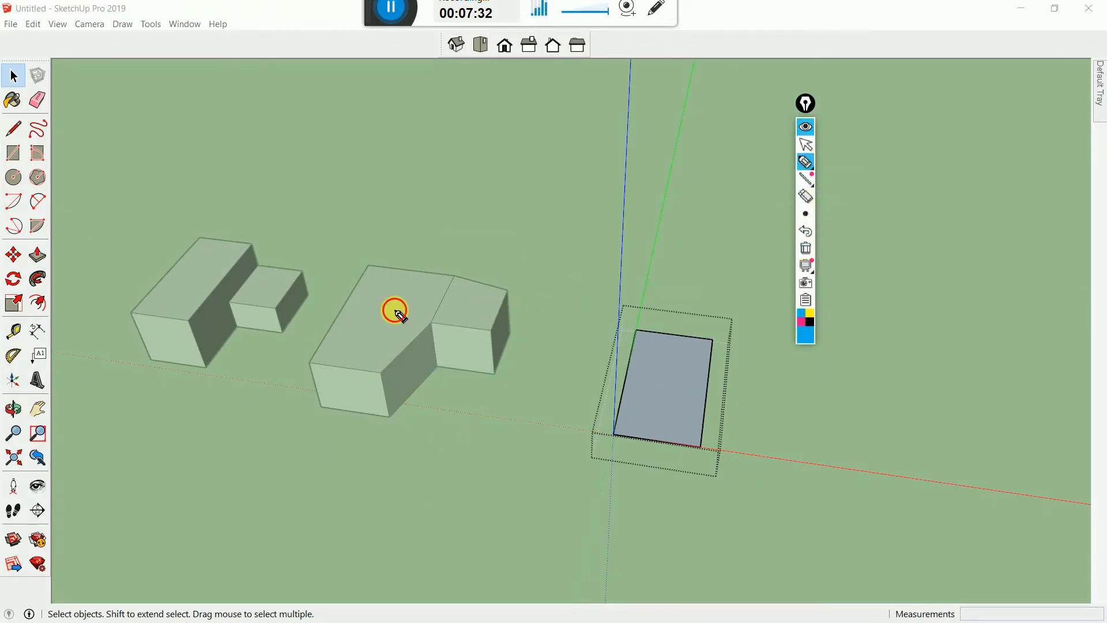
pyautogui.moveTo(396, 312); pyautogui.dragTo(504, 218)
pyautogui.moveTo(205, 247); pyautogui.dragTo(383, 152)
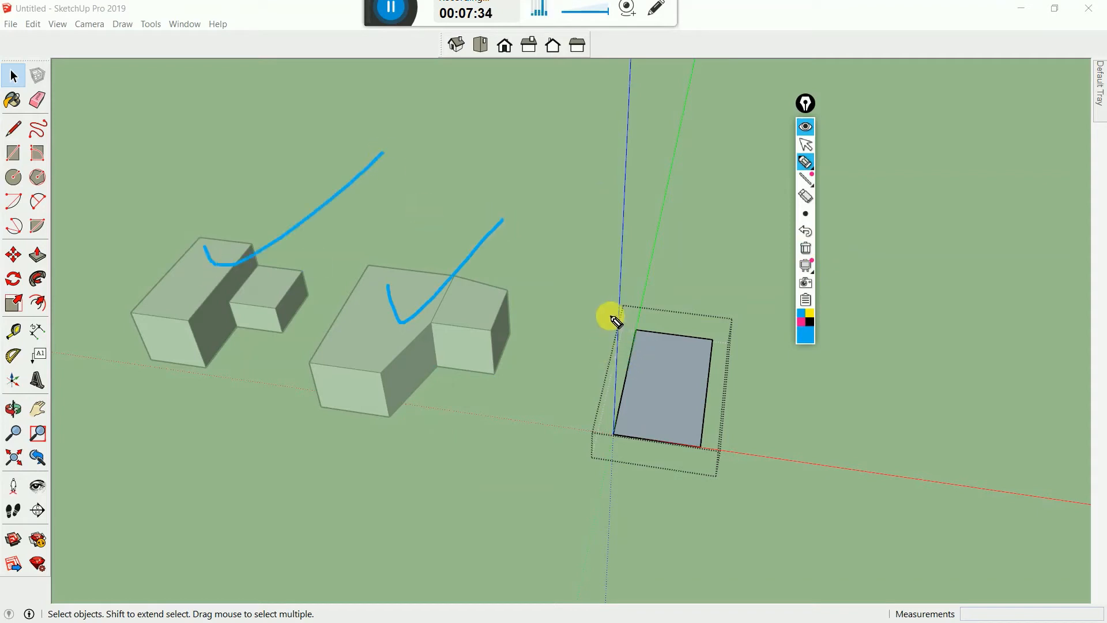
pyautogui.moveTo(624, 306)
pyautogui.mouseDown()
pyautogui.moveTo(732, 317)
pyautogui.moveTo(735, 413)
pyautogui.moveTo(721, 467)
pyautogui.moveTo(603, 472)
pyautogui.moveTo(601, 353)
pyautogui.moveTo(623, 306)
pyautogui.moveTo(668, 311)
pyautogui.moveTo(792, 213)
pyautogui.mouseUp()
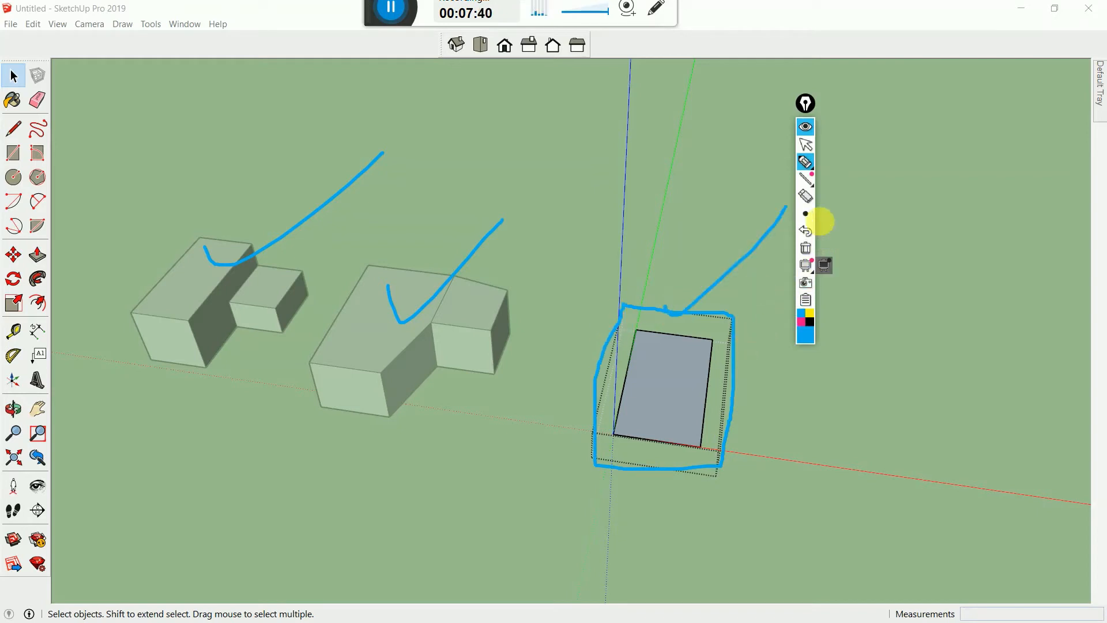
pyautogui.click(807, 251)
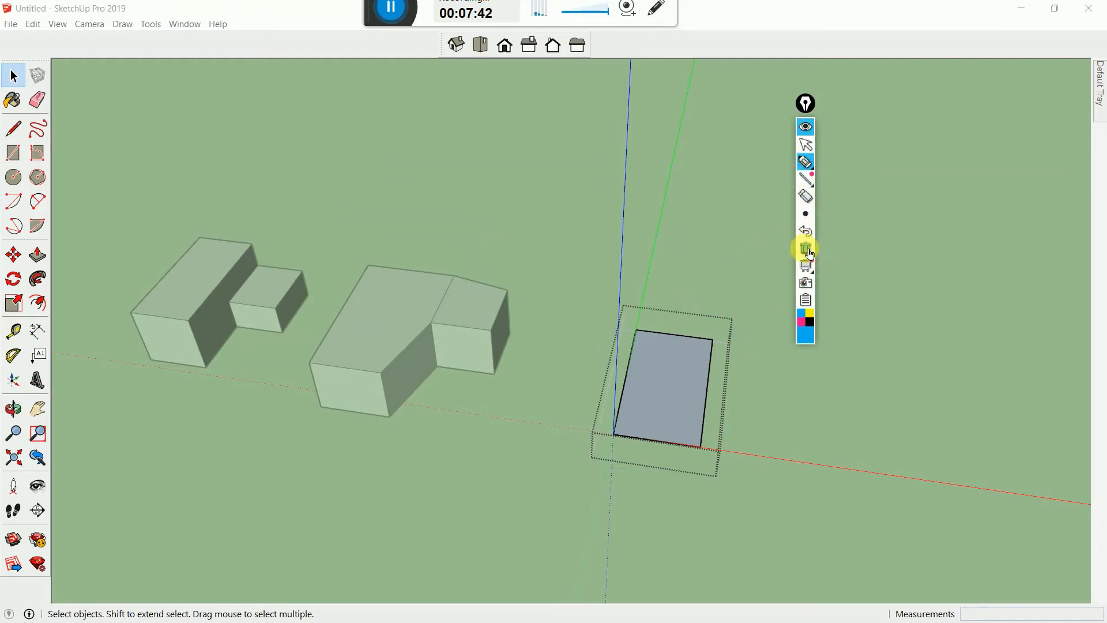
pyautogui.click(806, 126)
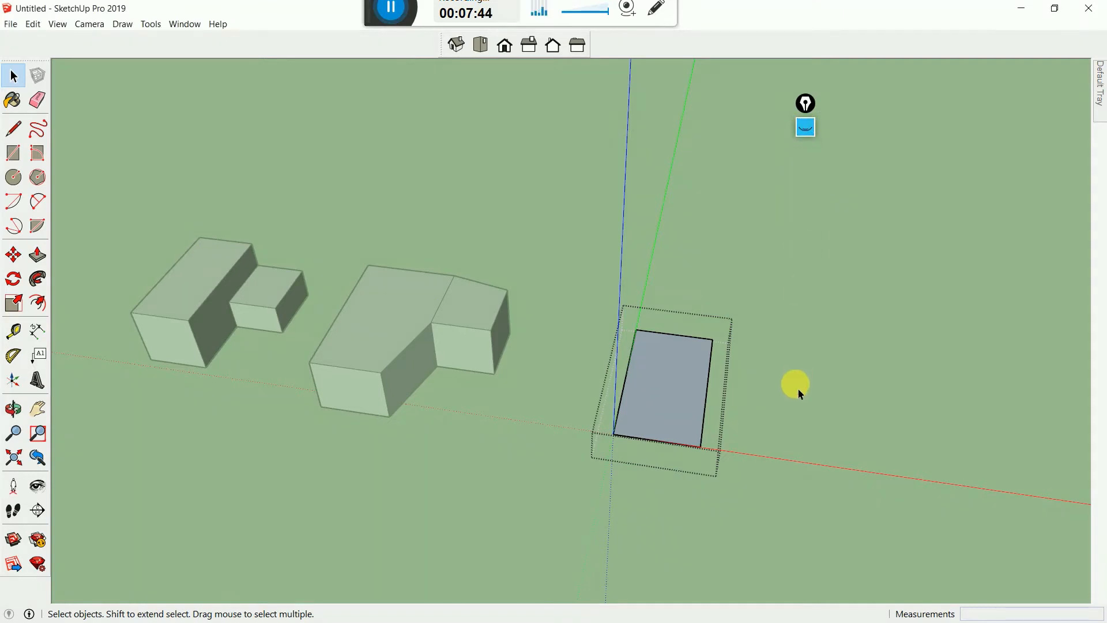
# Close the ground rectangle's group, reopen it for editing, and close it again
pyautogui.click(852, 395)
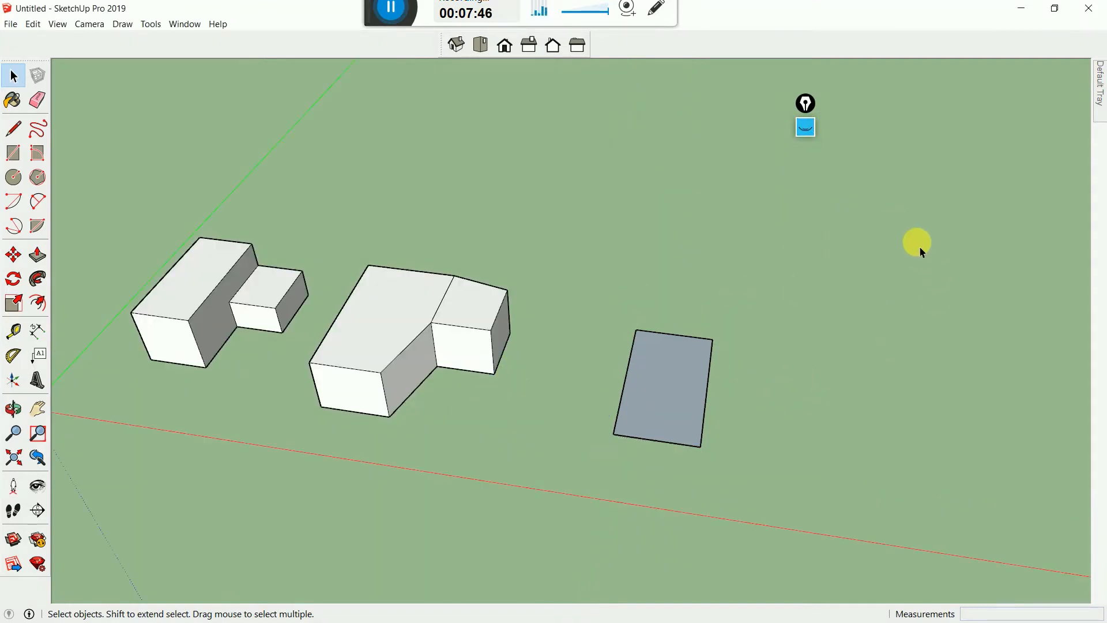
pyautogui.doubleClick(689, 390)
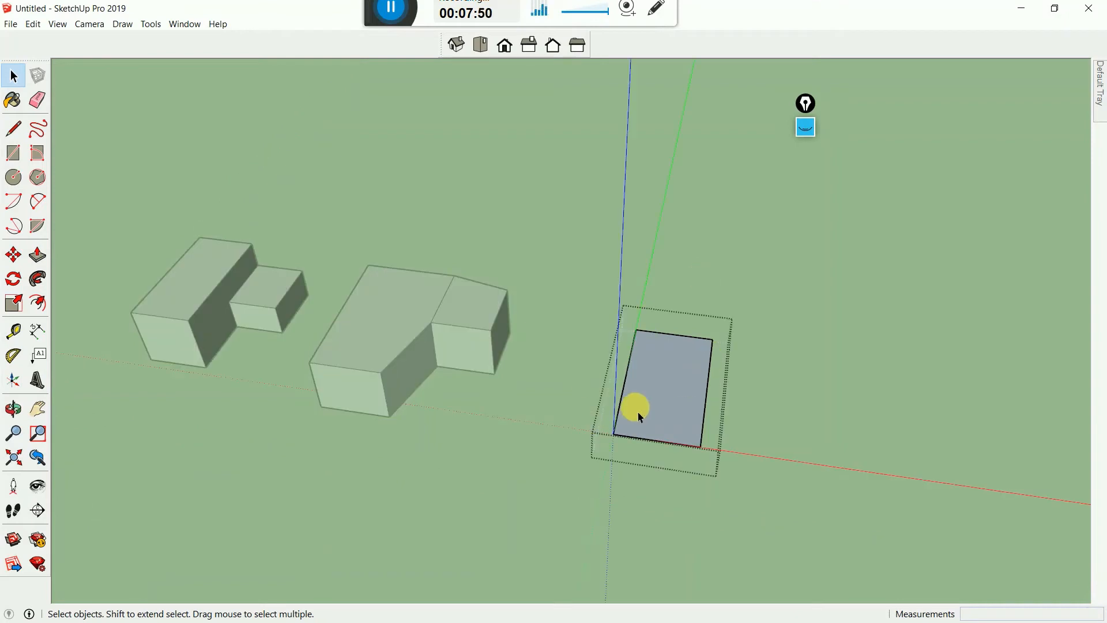
pyautogui.click(881, 277)
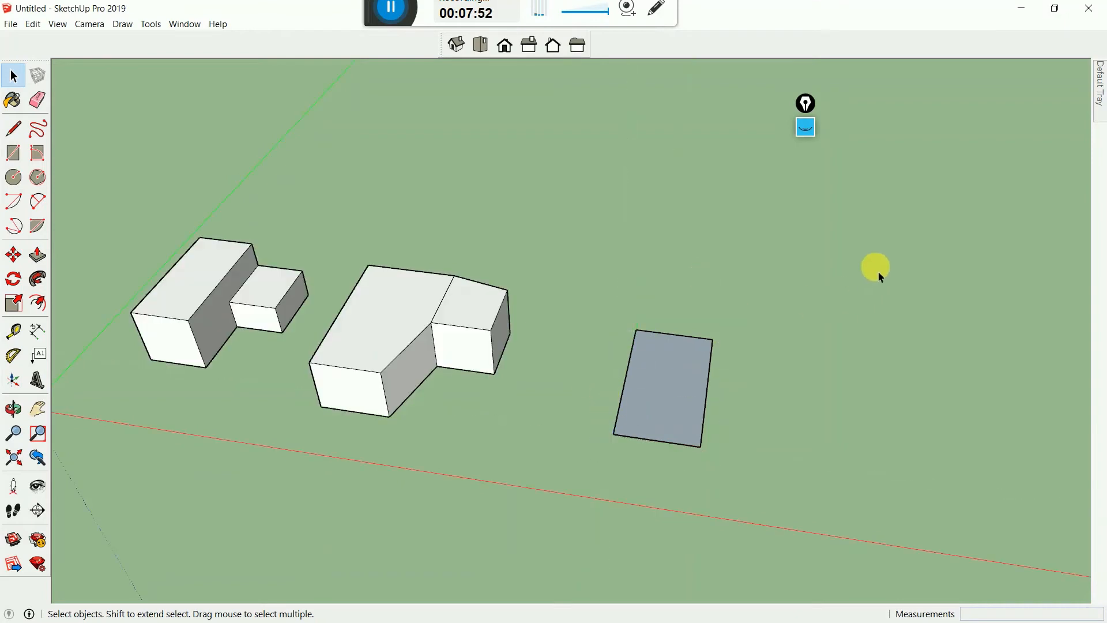
pyautogui.scroll(-3, 433, 375)
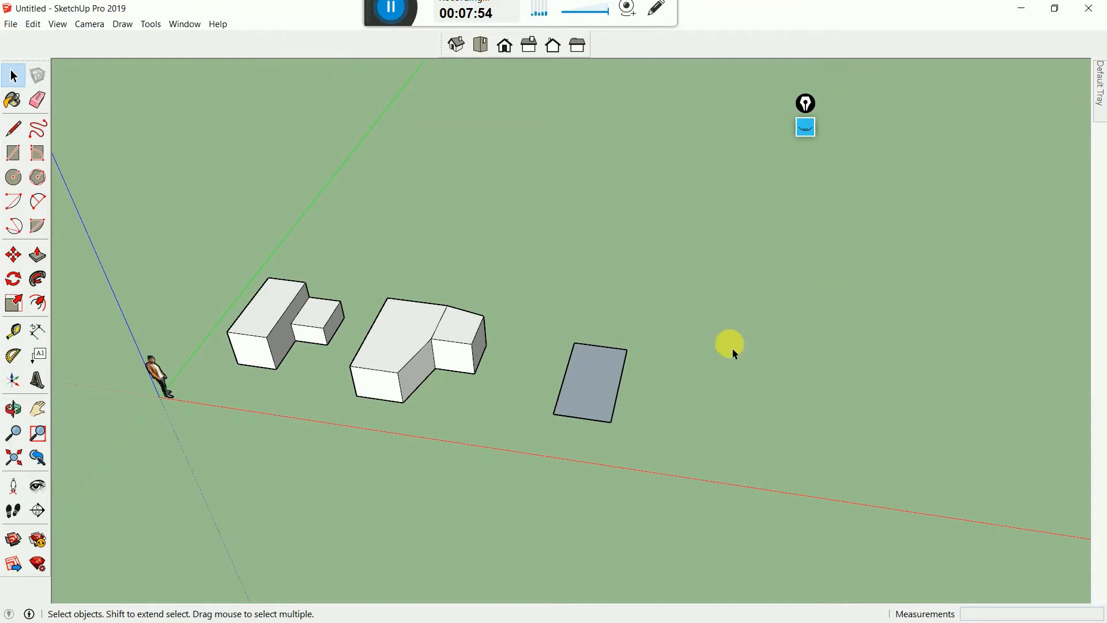
pyautogui.scroll(2, 683, 362)
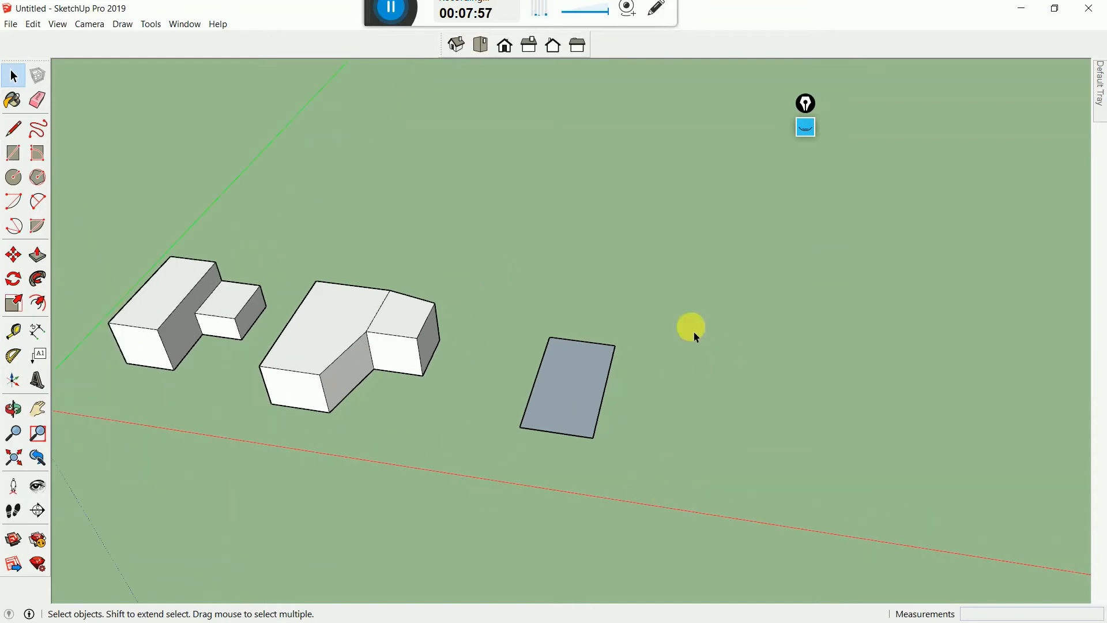
# Open the ground rectangle's group for editing and extrude its face upward into a tall box
pyautogui.doubleClick(571, 388)
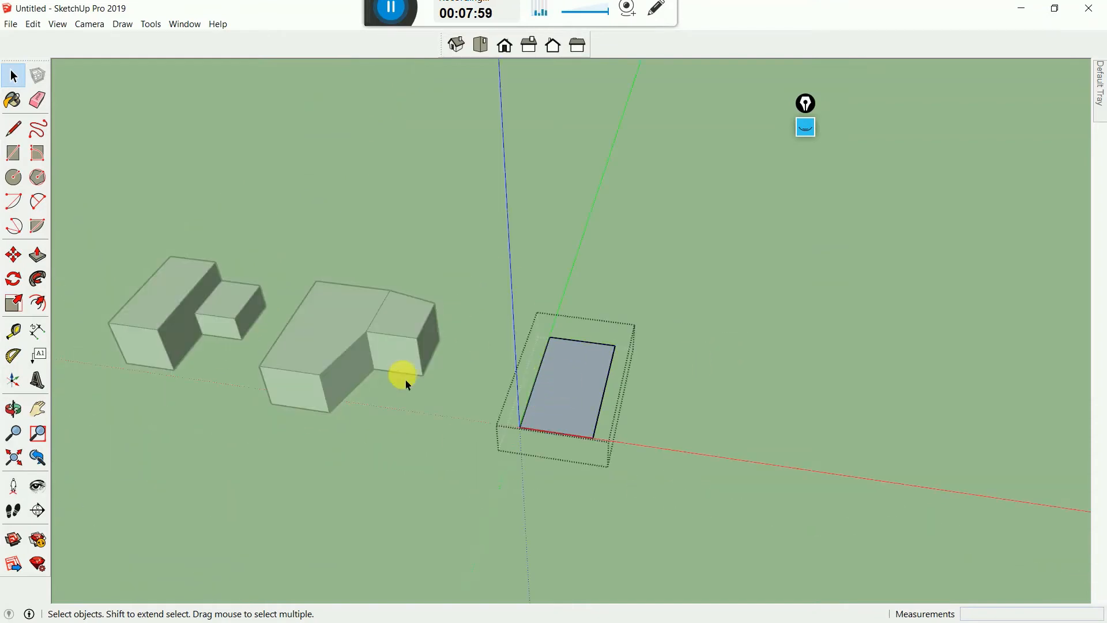
pyautogui.click(47, 263)
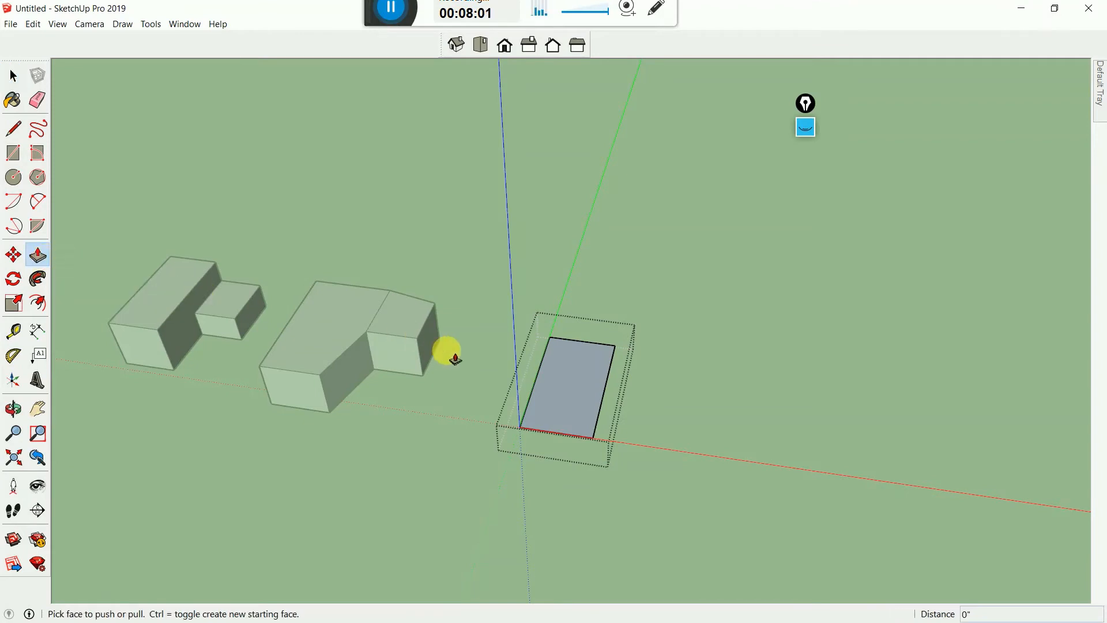
pyautogui.moveTo(544, 378); pyautogui.dragTo(544, 272)
pyautogui.moveTo(544, 273); pyautogui.dragTo(539, 297, button='middle')
pyautogui.moveTo(540, 299); pyautogui.dragTo(557, 313)
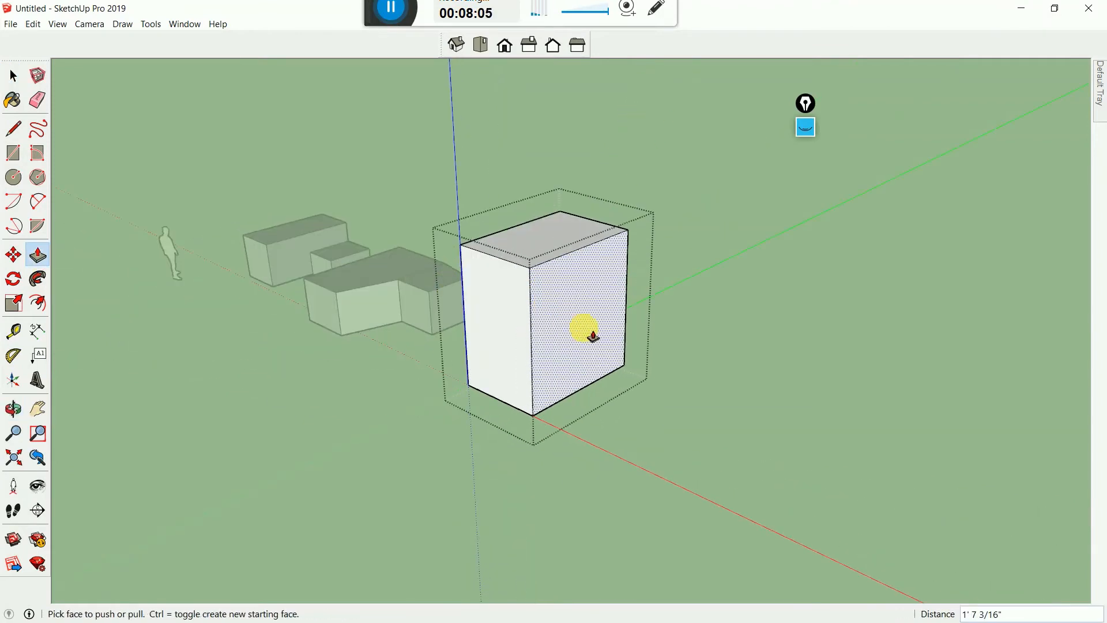
# Divide the tall box's side face with a horizontal line about 13' 4" long, pull the upper part outward, and close the group
pyautogui.click(13, 128)
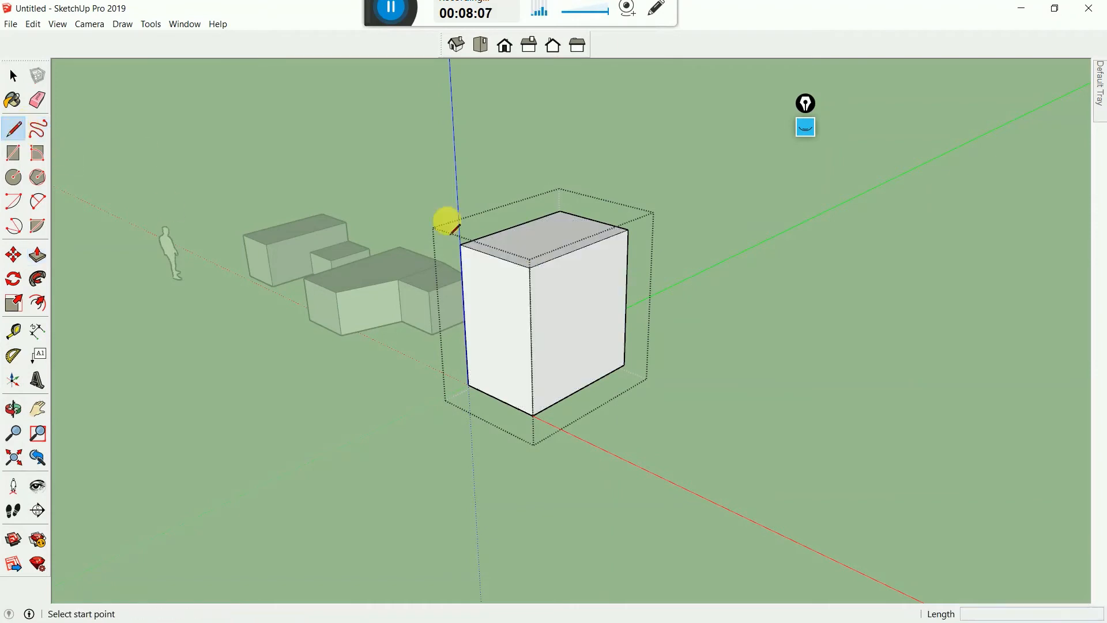
pyautogui.click(530, 334)
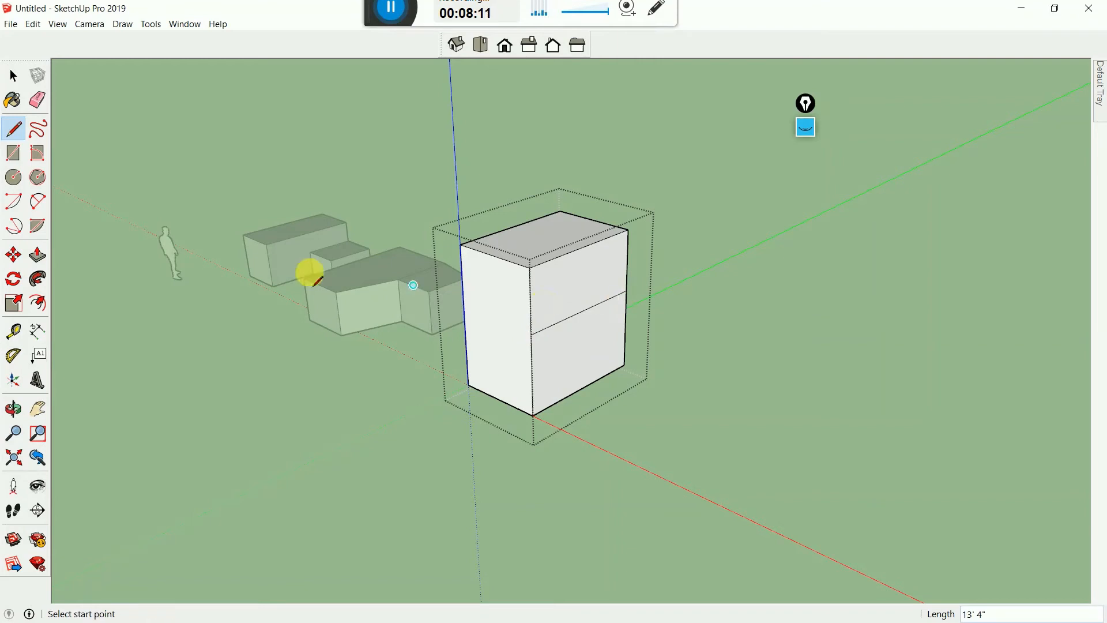
pyautogui.click(37, 255)
pyautogui.moveTo(569, 285)
pyautogui.mouseDown()
pyautogui.moveTo(597, 300)
pyautogui.moveTo(549, 290)
pyautogui.mouseUp()
pyautogui.click(13, 76)
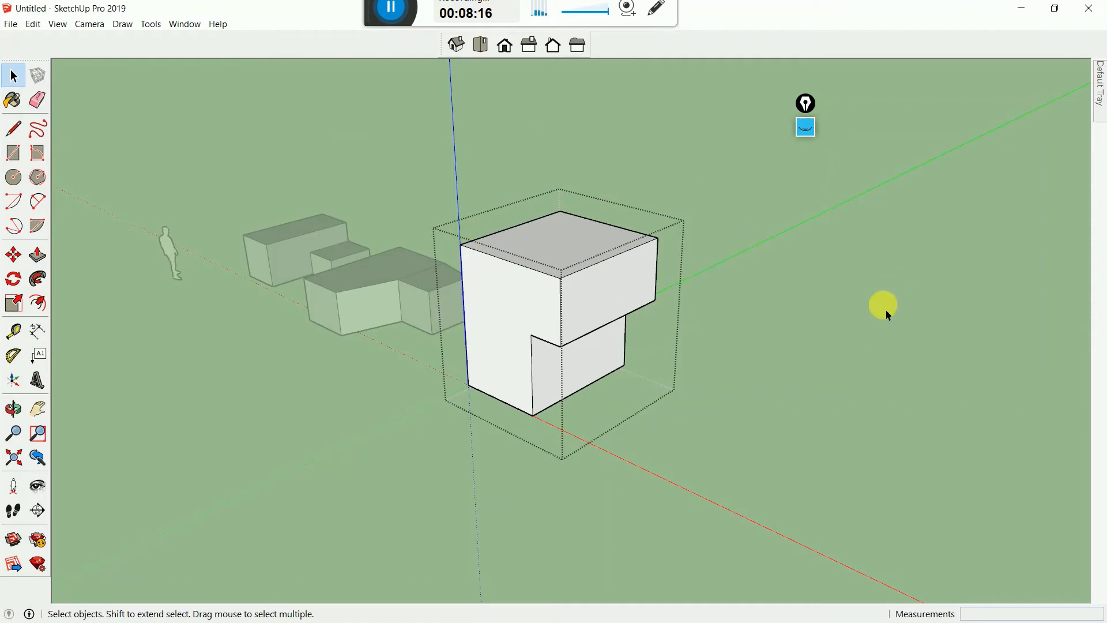
pyautogui.click(853, 309)
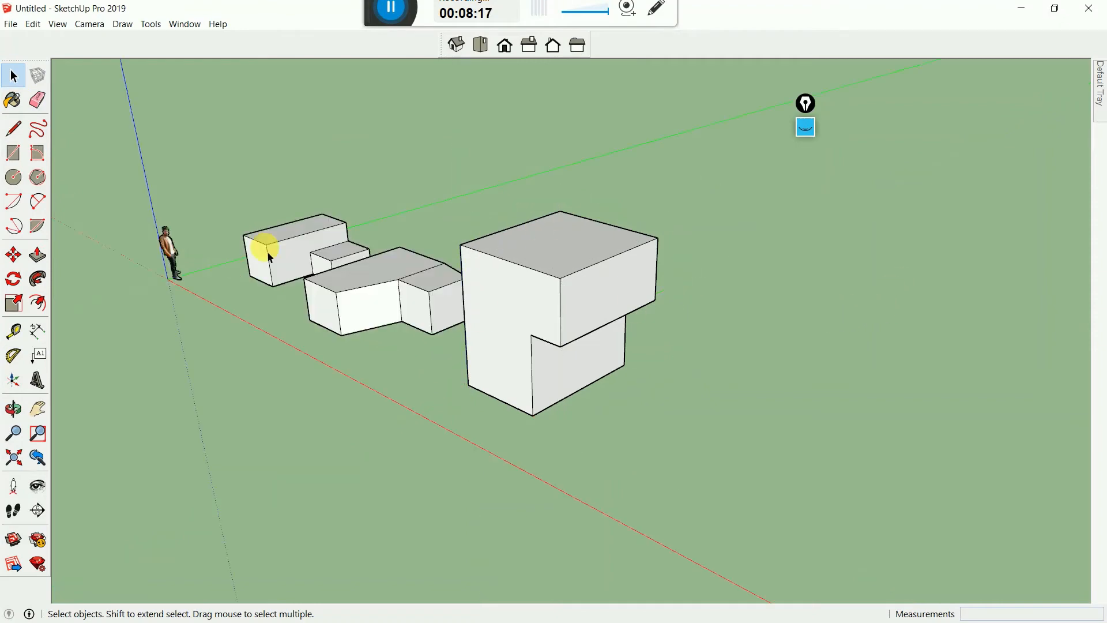
# Draw a rectangle about 4' 8" wide by 8' 7" high from the lower corner of the tall box's front face
pyautogui.click(14, 154)
pyautogui.scroll(3, 542, 358)
pyautogui.moveTo(542, 358); pyautogui.dragTo(667, 450, button='middle')
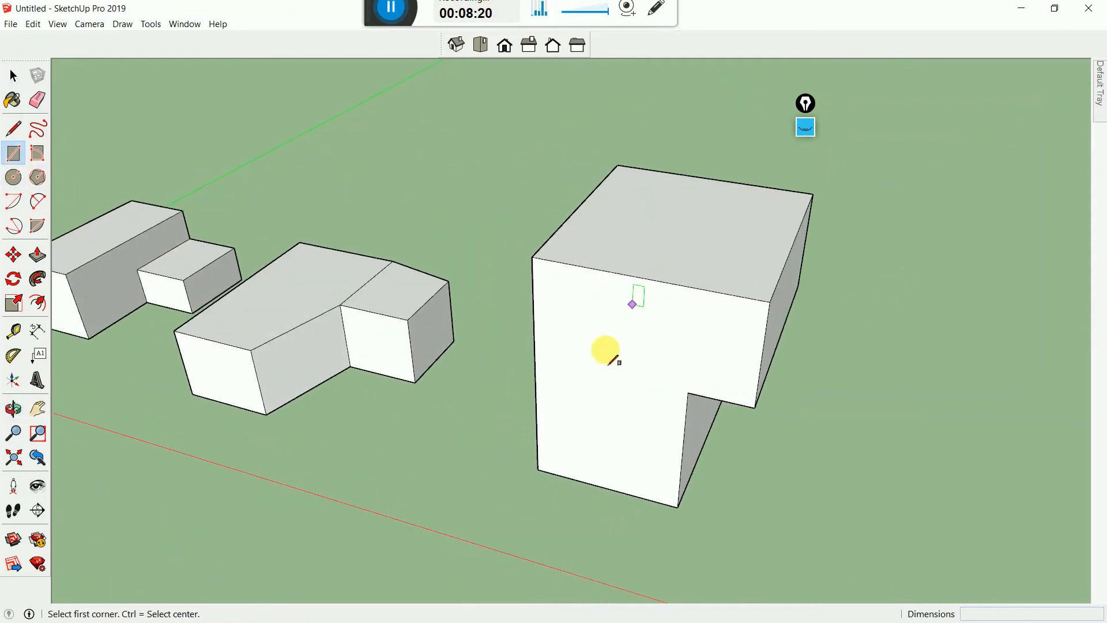
pyautogui.click(538, 469)
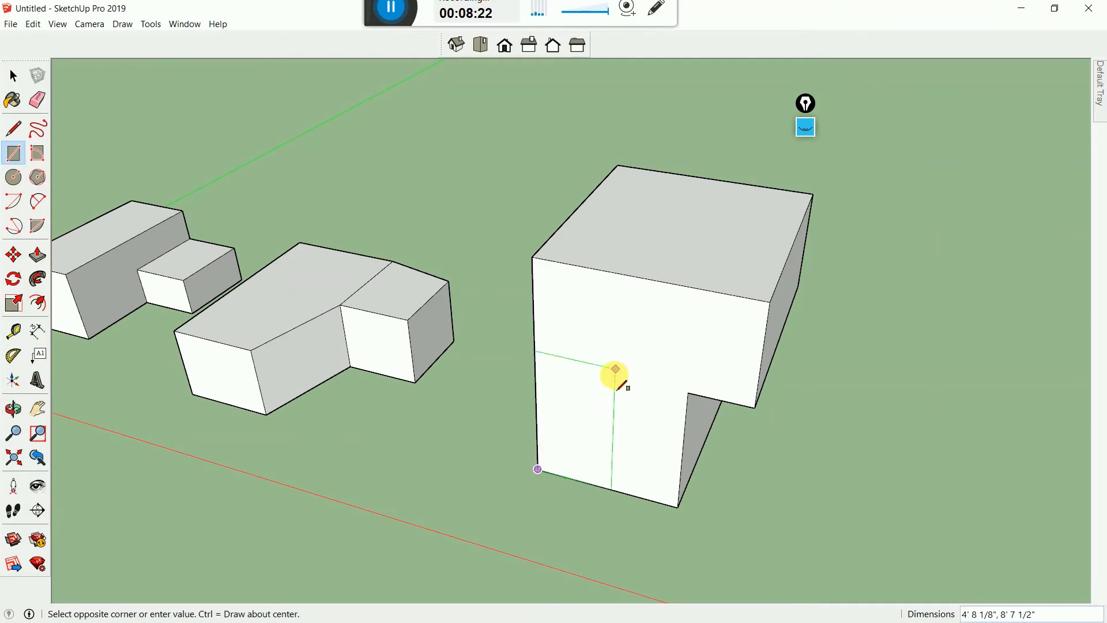
pyautogui.click(615, 369)
# Draw a rectangle about 4' 6" by 3' 11" on the tall box's top face
pyautogui.moveTo(632, 378); pyautogui.dragTo(575, 384, button='middle')
pyautogui.click(605, 284)
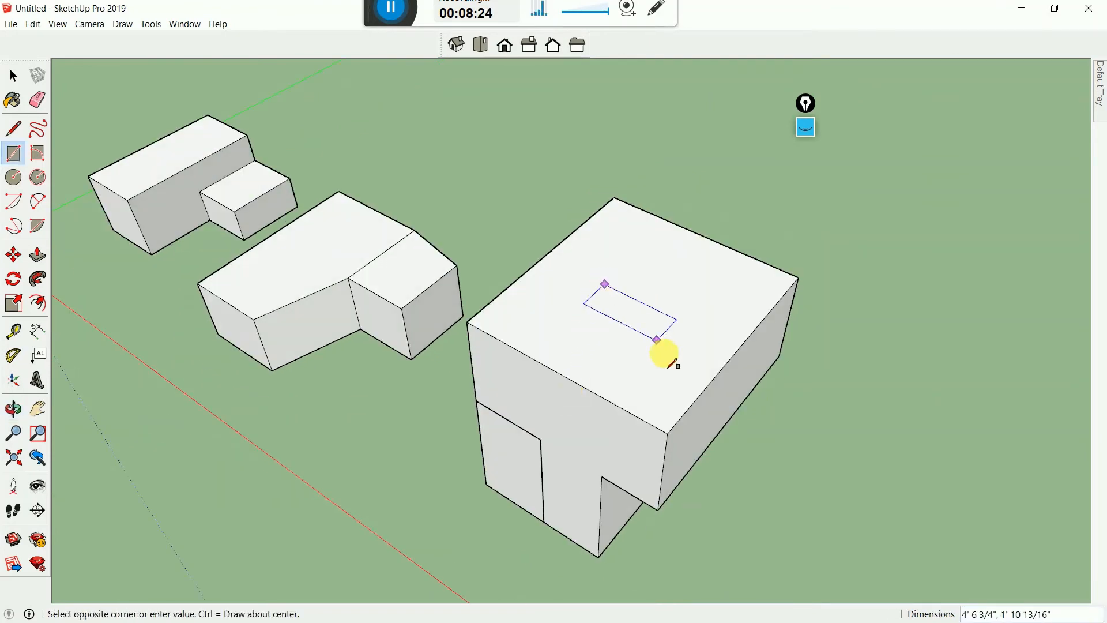
pyautogui.click(714, 279)
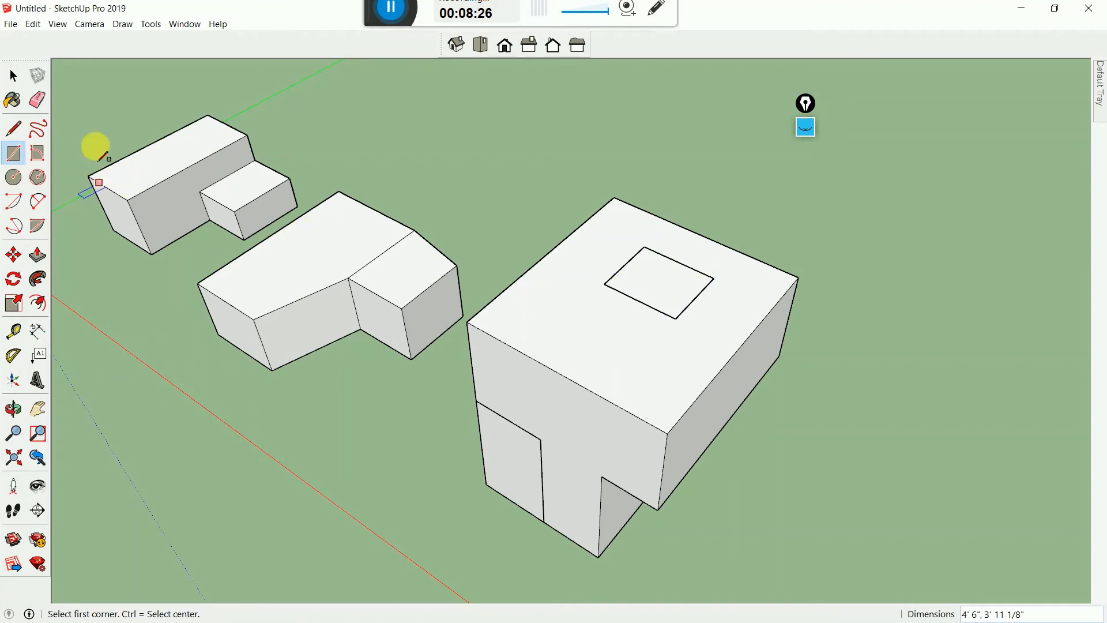
# Select the rectangle on the tall box's top face with its edges and make it a group
pyautogui.click(13, 76)
pyautogui.moveTo(378, 362); pyautogui.dragTo(613, 279, button='middle')
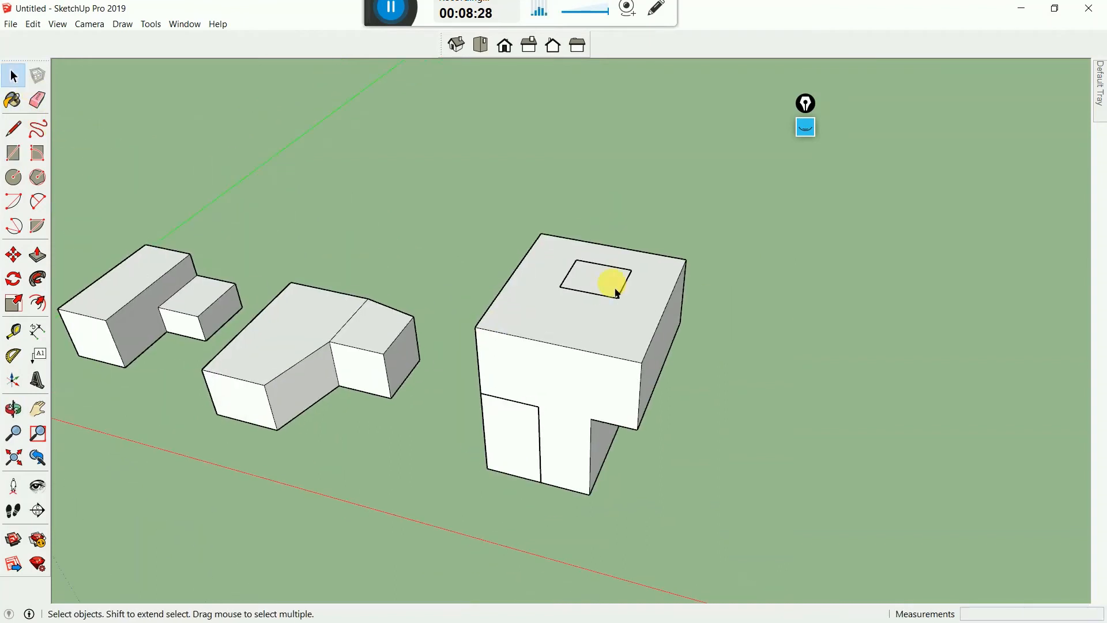
pyautogui.scroll(2, 543, 245)
pyautogui.moveTo(681, 355); pyautogui.dragTo(676, 350)
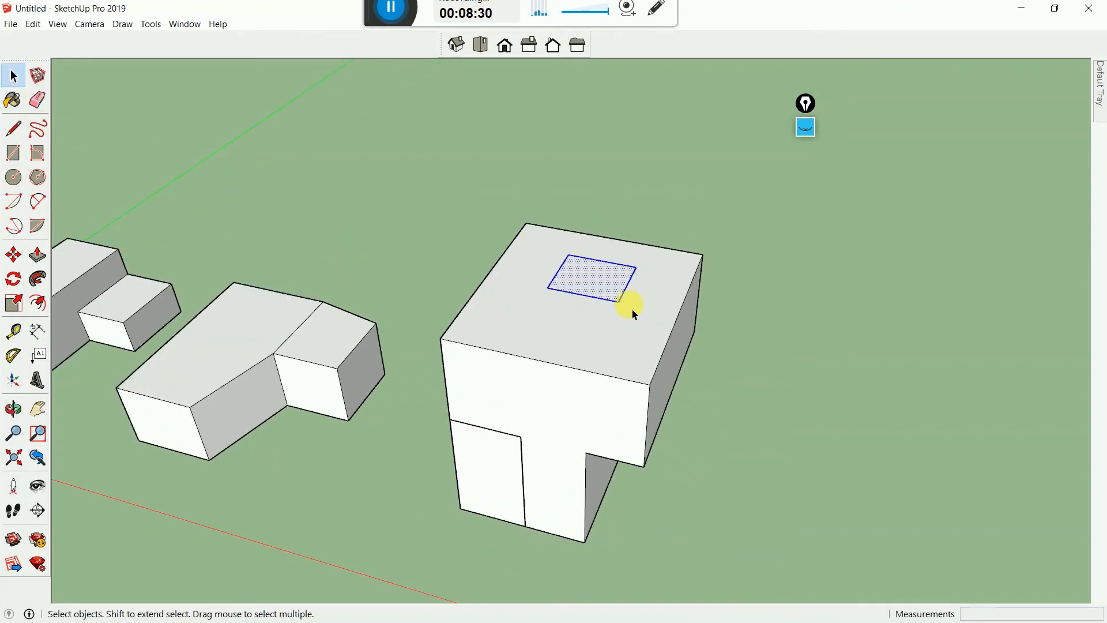
pyautogui.rightClick(603, 287)
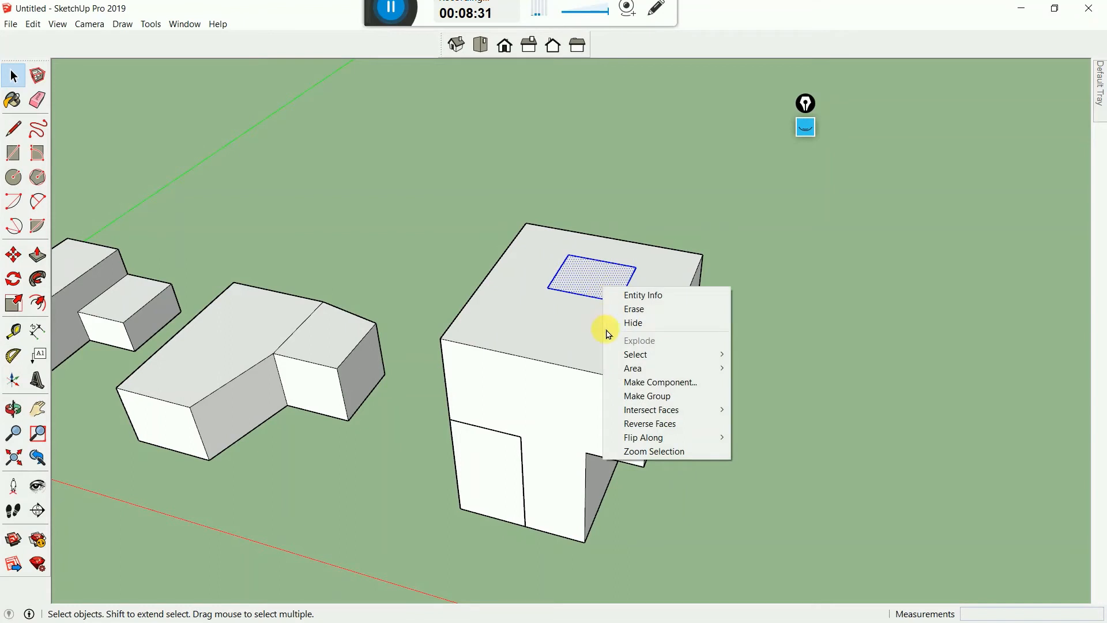
pyautogui.click(657, 398)
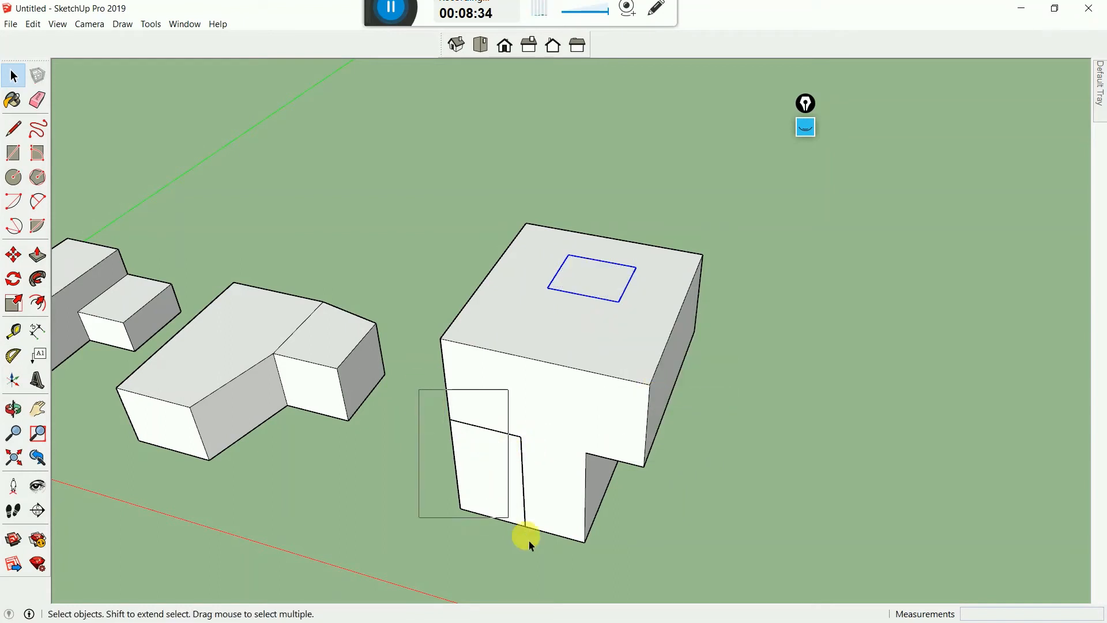
# Try window and crossing selections around the rectangle on the tall box's front face, and clear the selection
pyautogui.moveTo(526, 537); pyautogui.dragTo(403, 421)
pyautogui.moveTo(403, 420); pyautogui.dragTo(484, 365, button='middle')
pyautogui.moveTo(439, 358); pyautogui.dragTo(555, 528)
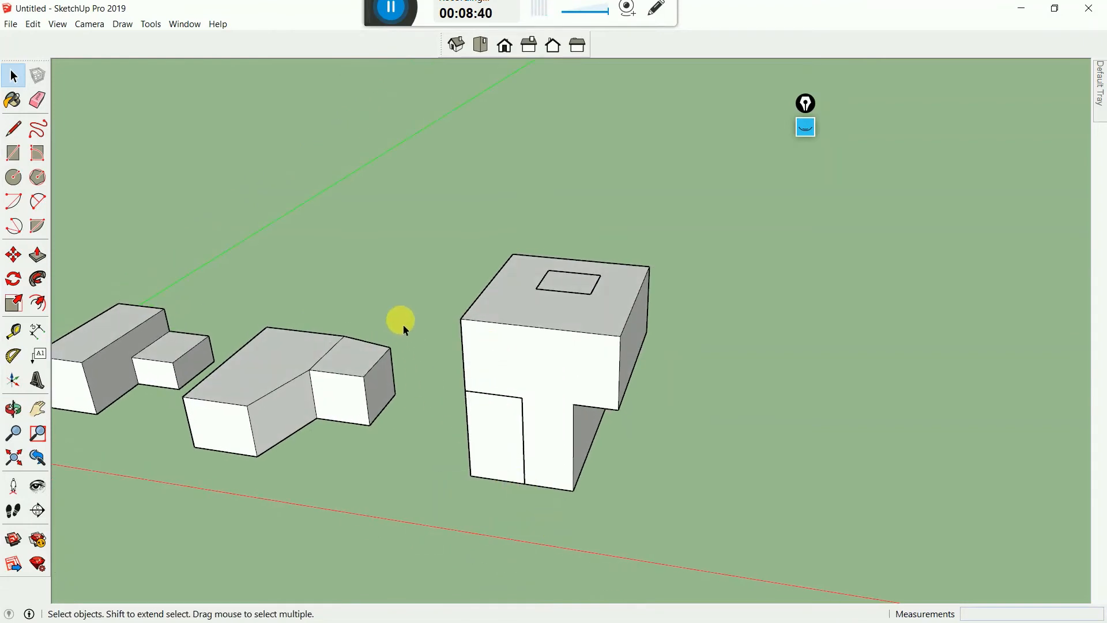
pyautogui.moveTo(478, 413); pyautogui.dragTo(507, 428)
pyautogui.moveTo(542, 491); pyautogui.dragTo(571, 427)
pyautogui.moveTo(604, 386); pyautogui.dragTo(592, 533)
pyautogui.click(642, 435)
pyautogui.moveTo(567, 358); pyautogui.dragTo(444, 535)
pyautogui.click(636, 488)
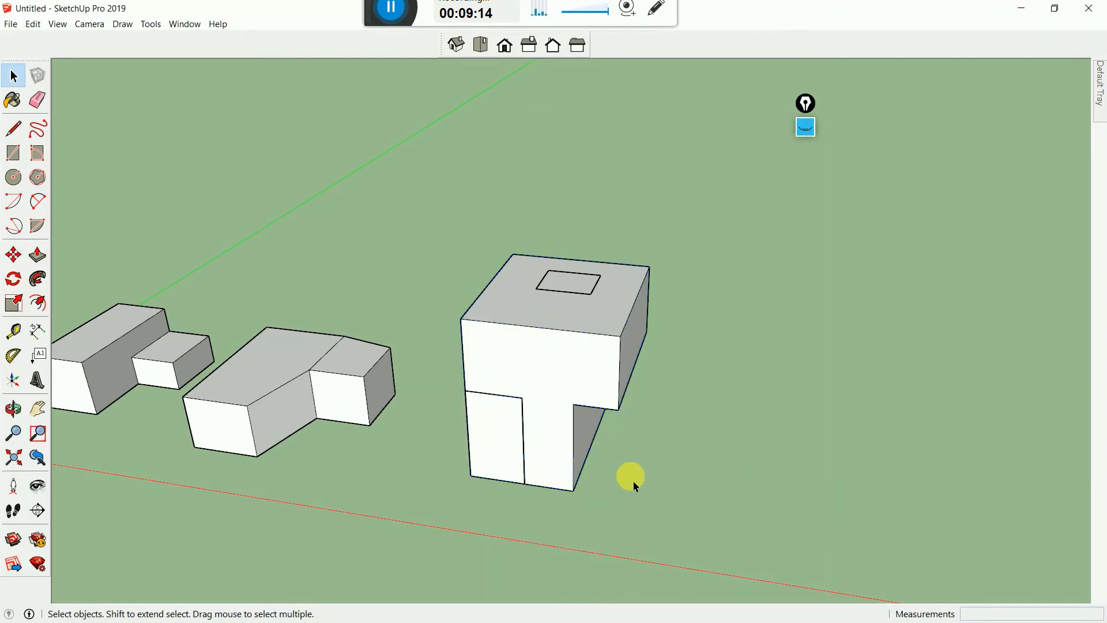
# Enclose the front-face rectangle in a window selection and make it a group
pyautogui.moveTo(441, 362); pyautogui.dragTo(560, 539)
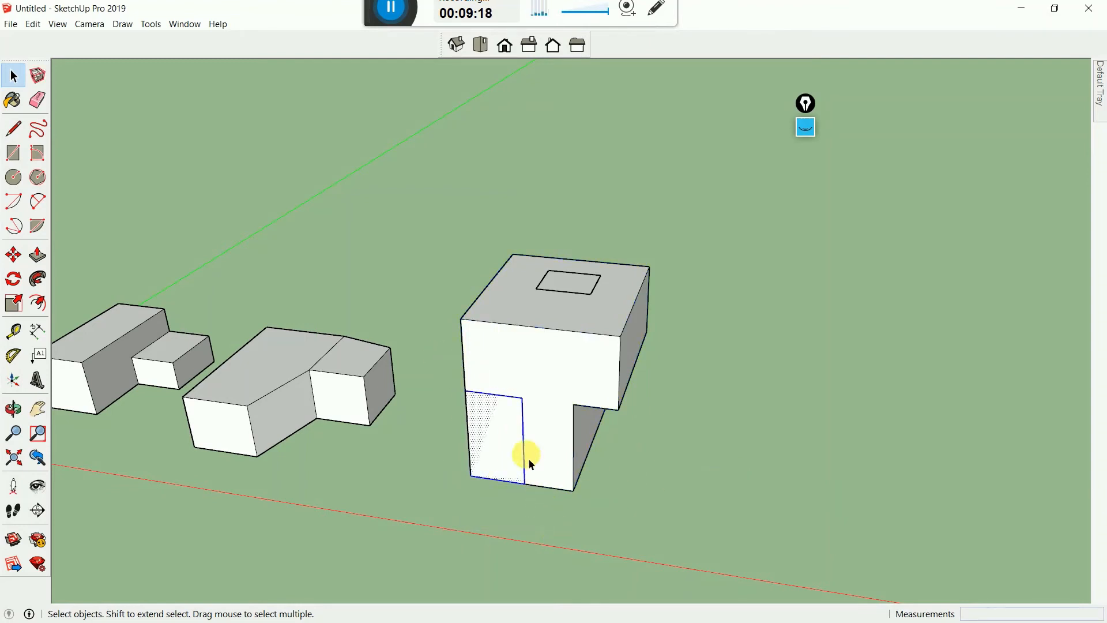
pyautogui.rightClick(503, 415)
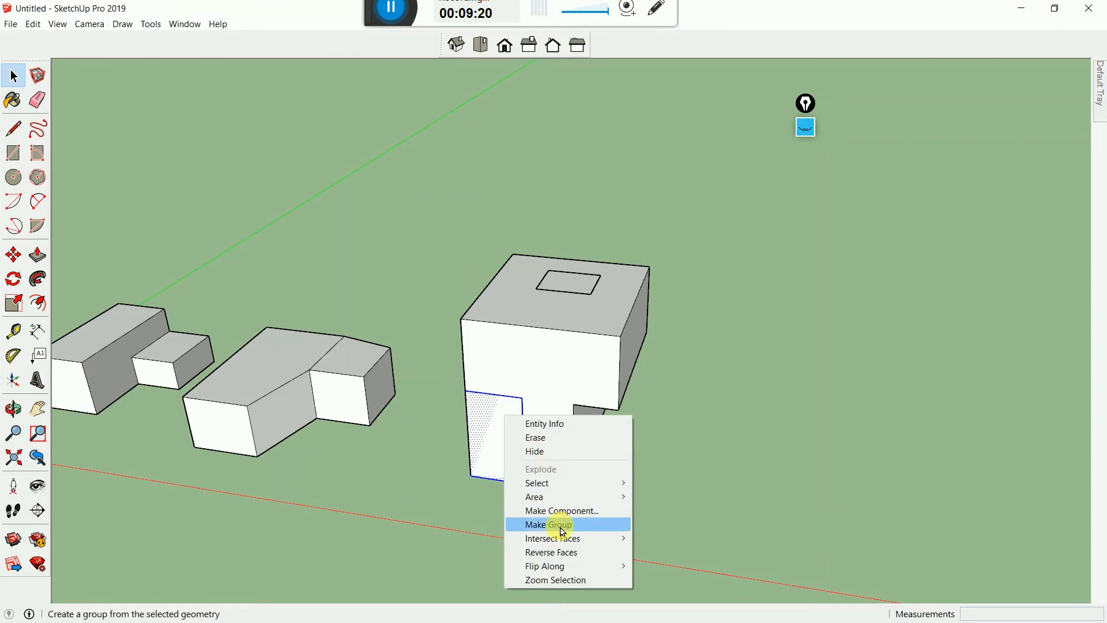
pyautogui.click(563, 526)
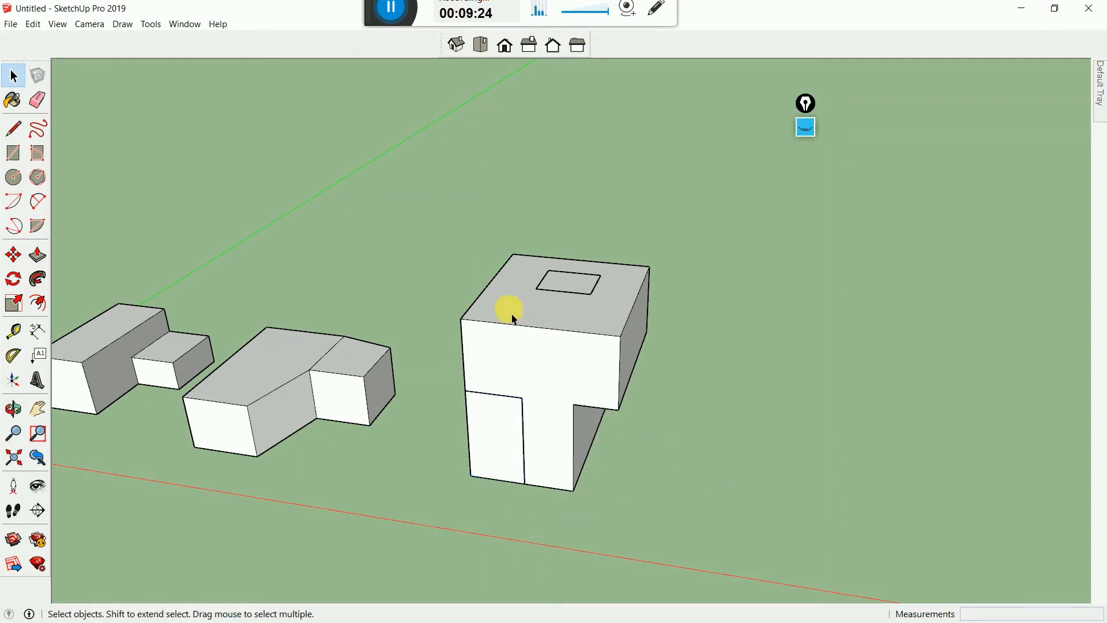
# Open the top rectangle's group, extrude its face upward about 4' 7" into a box, and close the group
pyautogui.doubleClick(567, 299)
pyautogui.scroll(3, 497, 287)
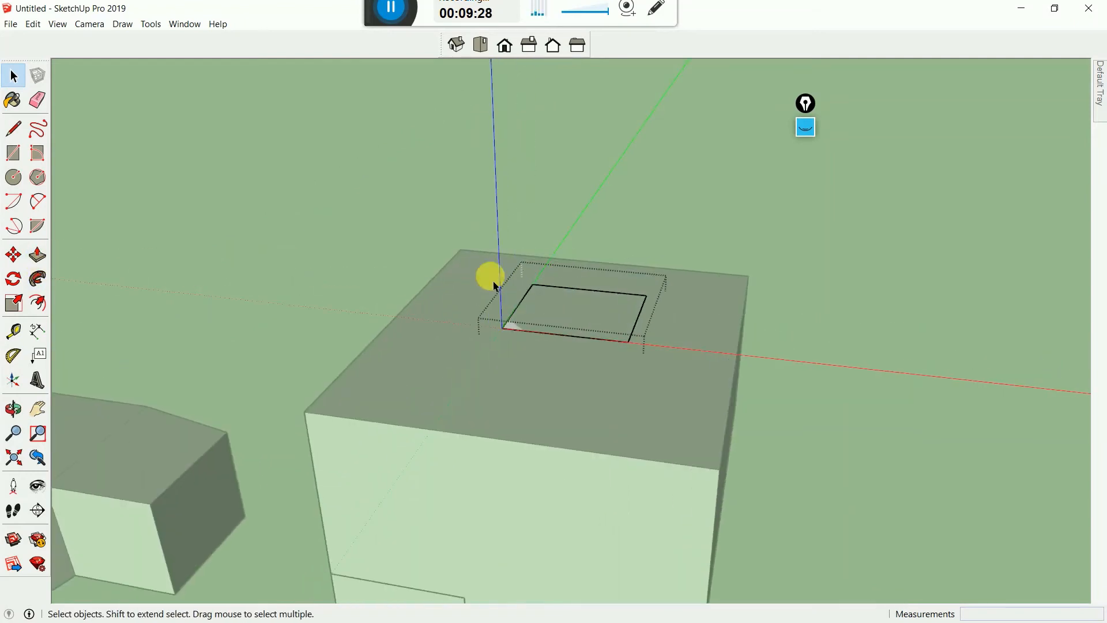
pyautogui.click(35, 255)
pyautogui.scroll(2, 558, 314)
pyautogui.moveTo(564, 313); pyautogui.dragTo(556, 372, button='middle')
pyautogui.click(569, 299)
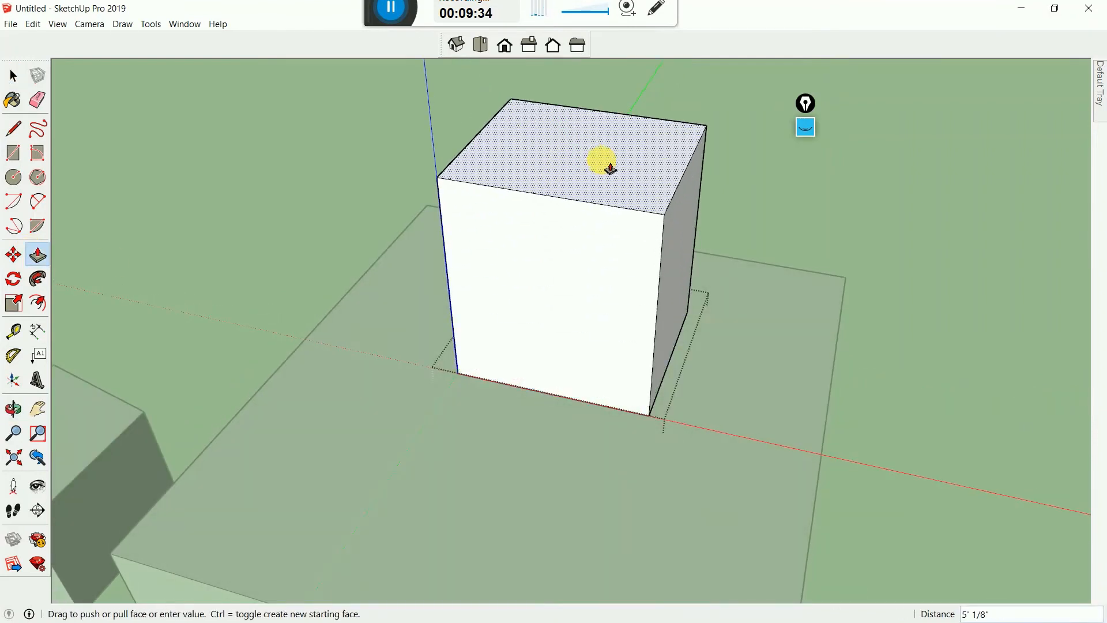
pyautogui.click(606, 173)
pyautogui.scroll(-2, 592, 255)
pyautogui.scroll(-2, 593, 256)
pyautogui.click(14, 75)
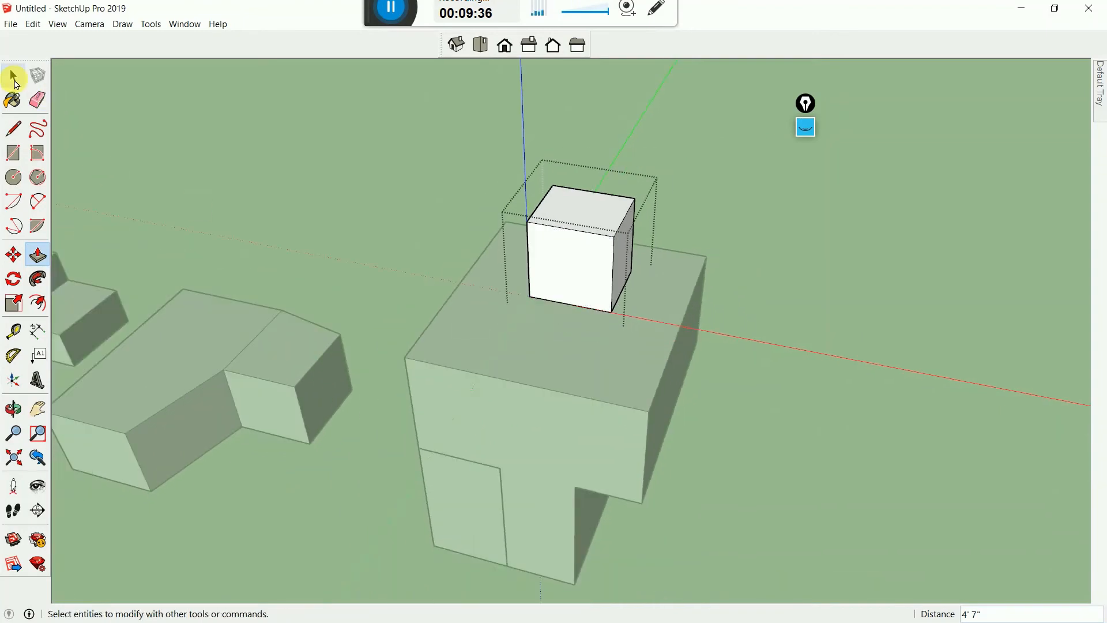
pyautogui.moveTo(342, 104); pyautogui.dragTo(534, 400, button='middle')
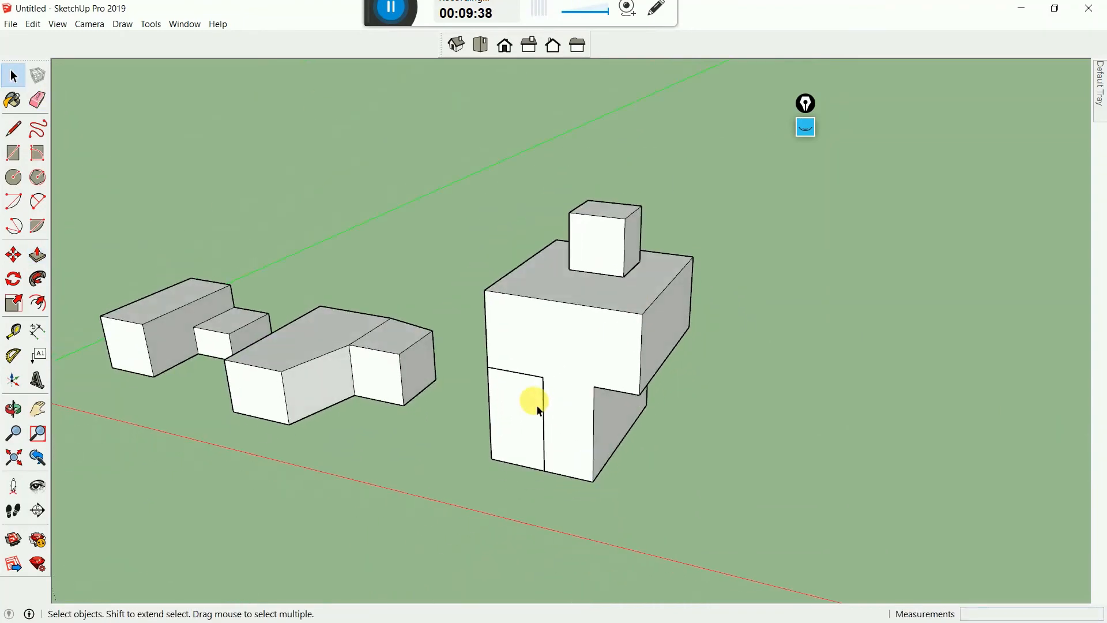
# Open the front rectangle's group, pull its face outward about 3' 6" into a box, and close the group
pyautogui.doubleClick(536, 406)
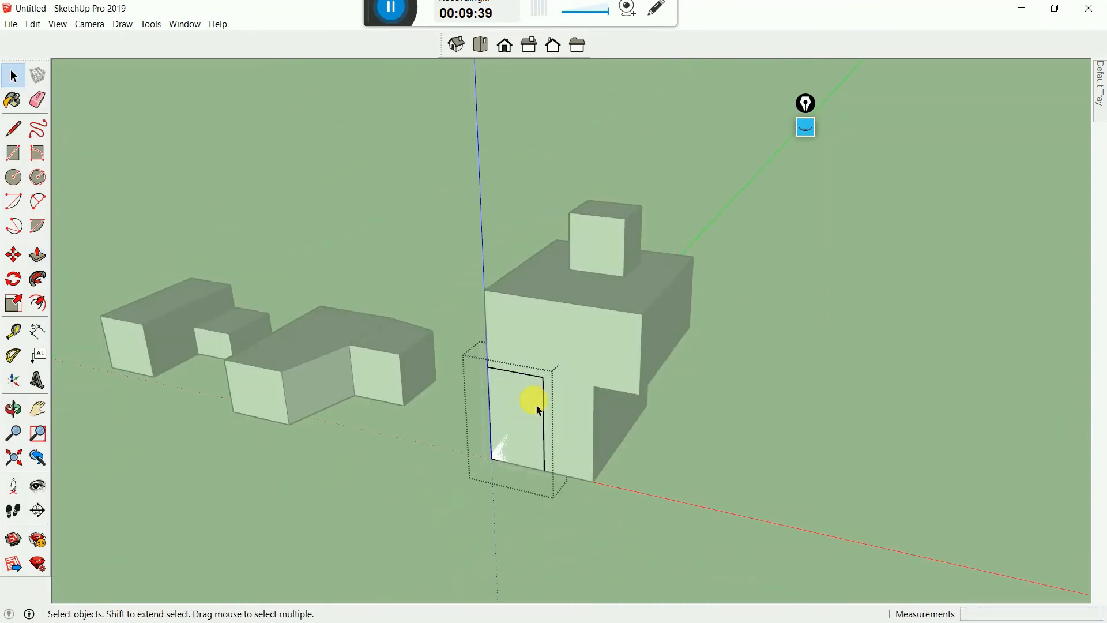
pyautogui.click(38, 255)
pyautogui.moveTo(537, 417); pyautogui.dragTo(507, 432)
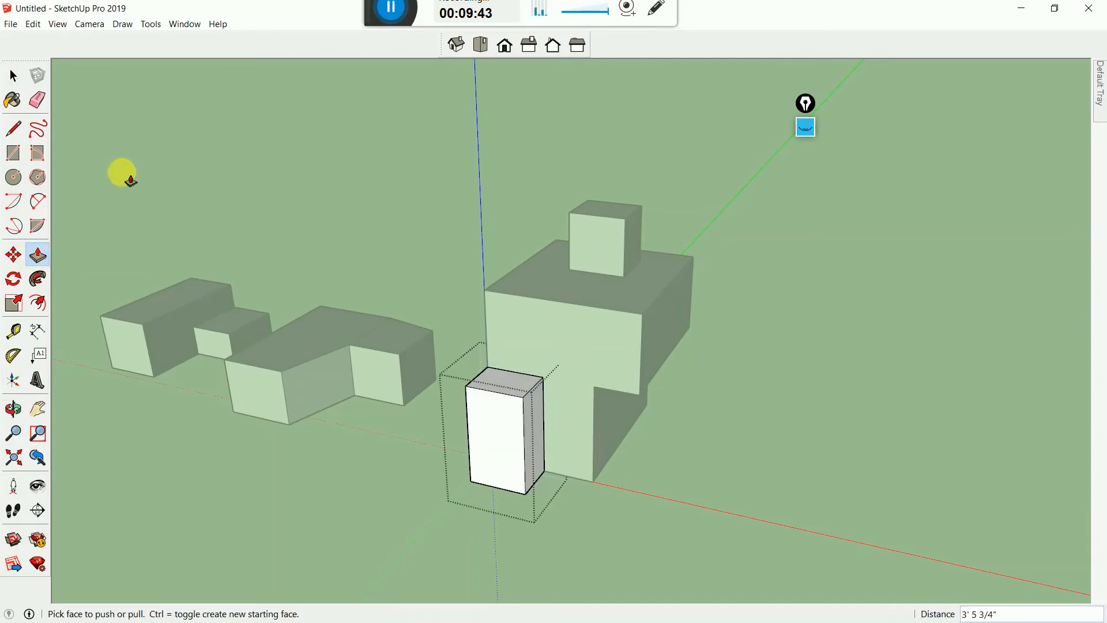
pyautogui.click(14, 76)
pyautogui.click(278, 116)
# Try to move the large box group away from the two small boxes attached to it
pyautogui.moveTo(390, 301); pyautogui.dragTo(404, 398, button='middle')
pyautogui.click(577, 374)
pyautogui.click(14, 255)
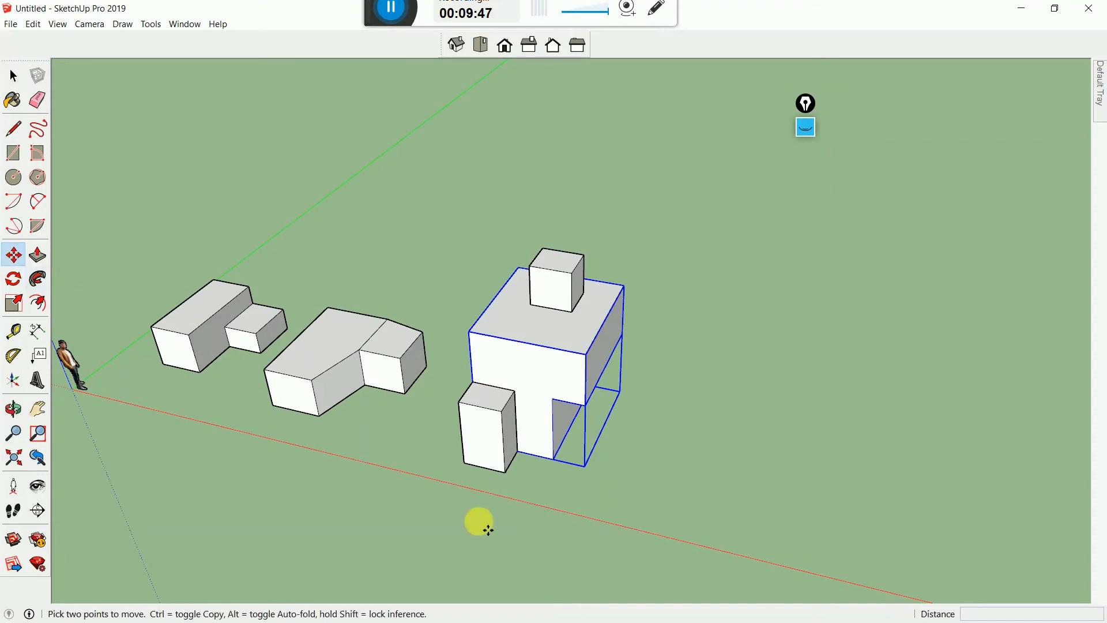
pyautogui.click(522, 517)
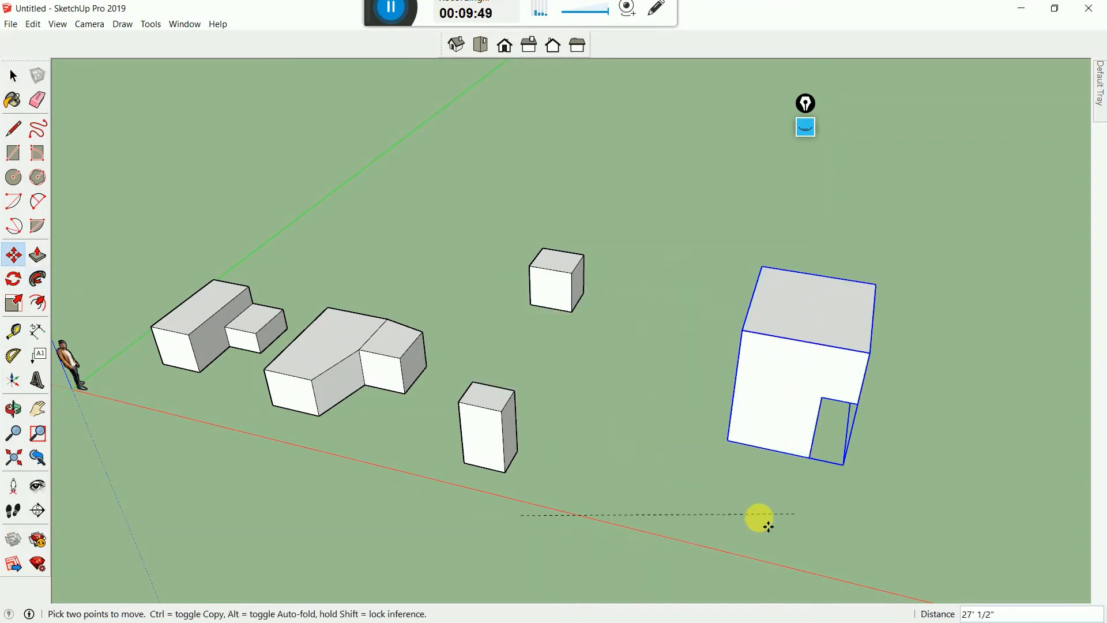
pyautogui.click(655, 500)
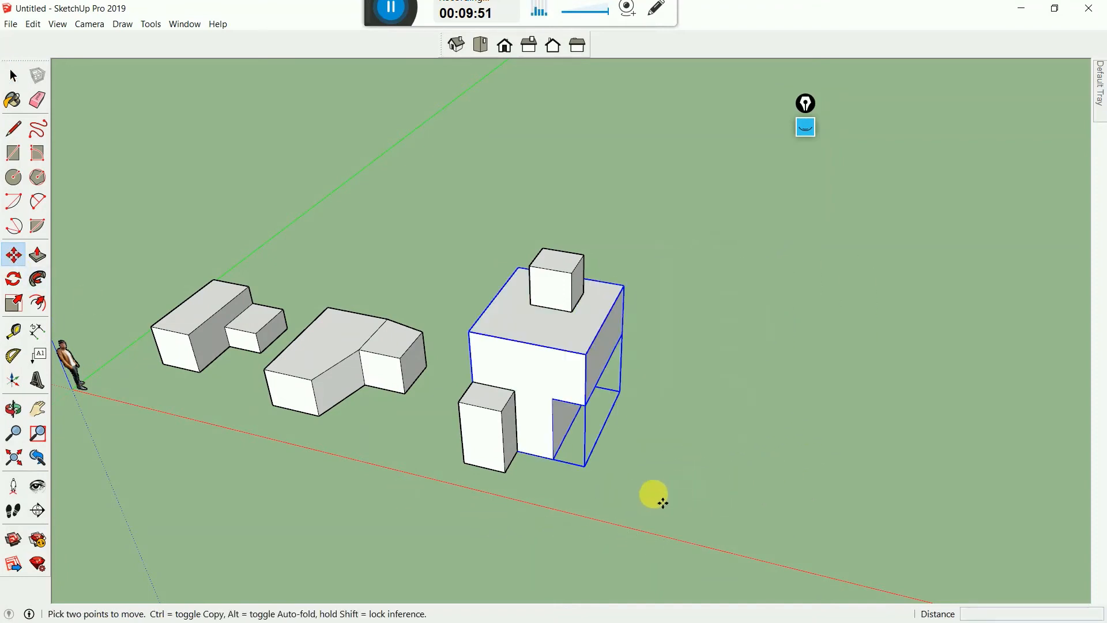
# Try to move the small front box group away from the large box
pyautogui.moveTo(604, 373); pyautogui.dragTo(507, 364, button='middle')
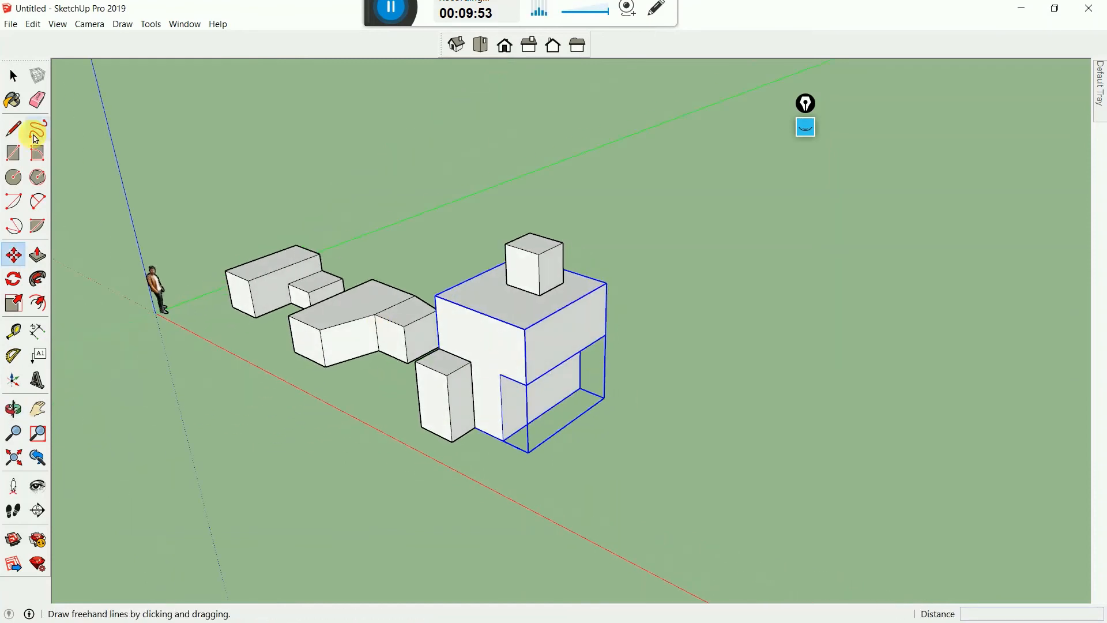
pyautogui.click(13, 75)
pyautogui.click(457, 400)
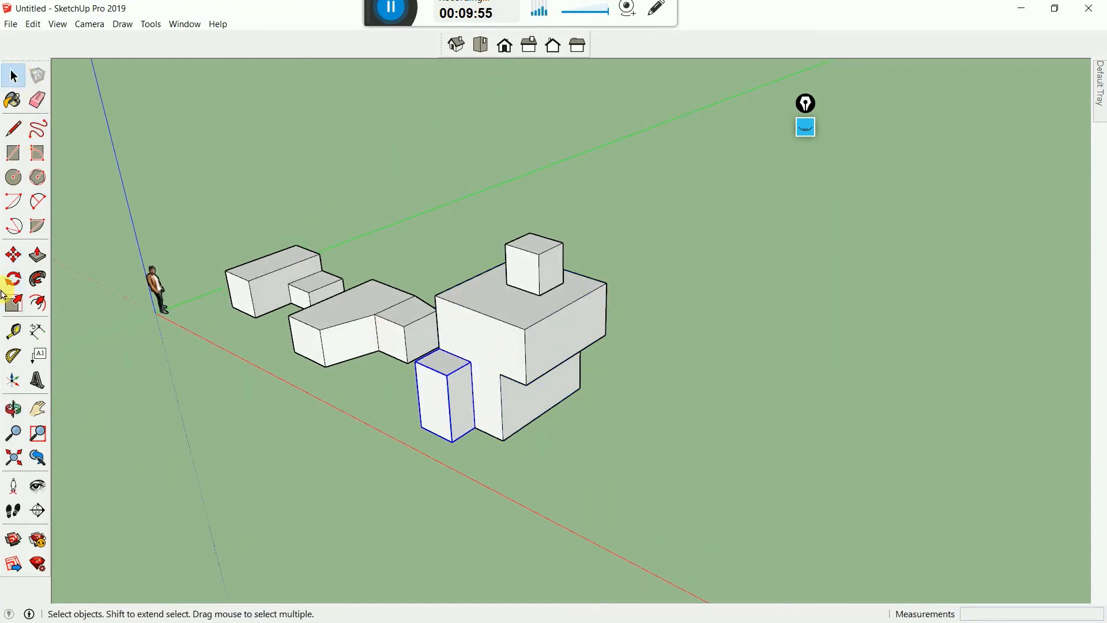
pyautogui.click(13, 255)
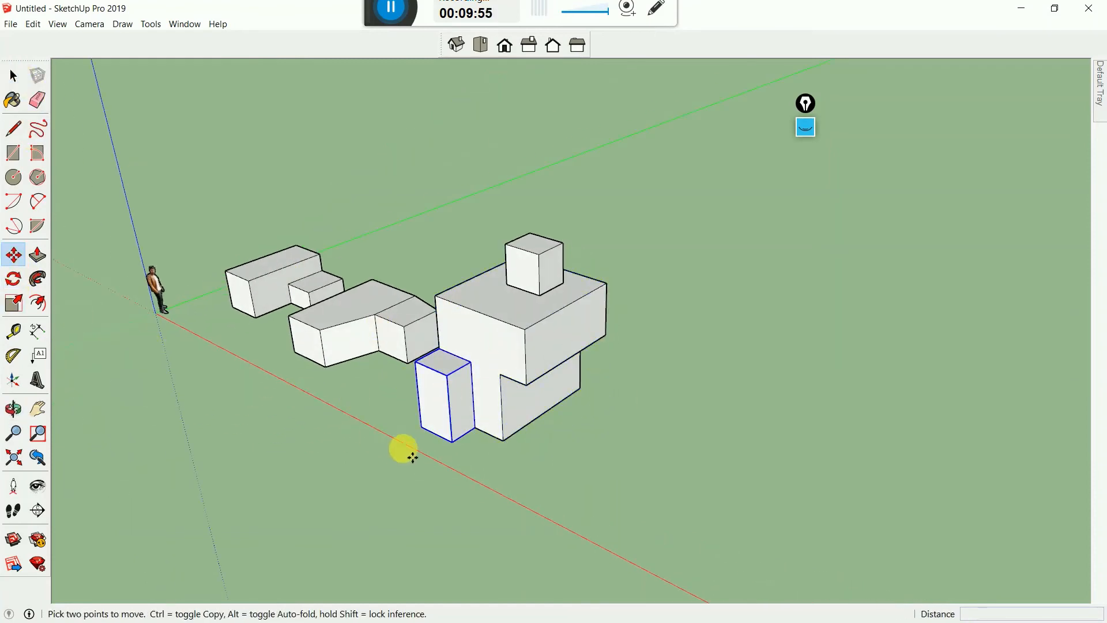
pyautogui.click(455, 451)
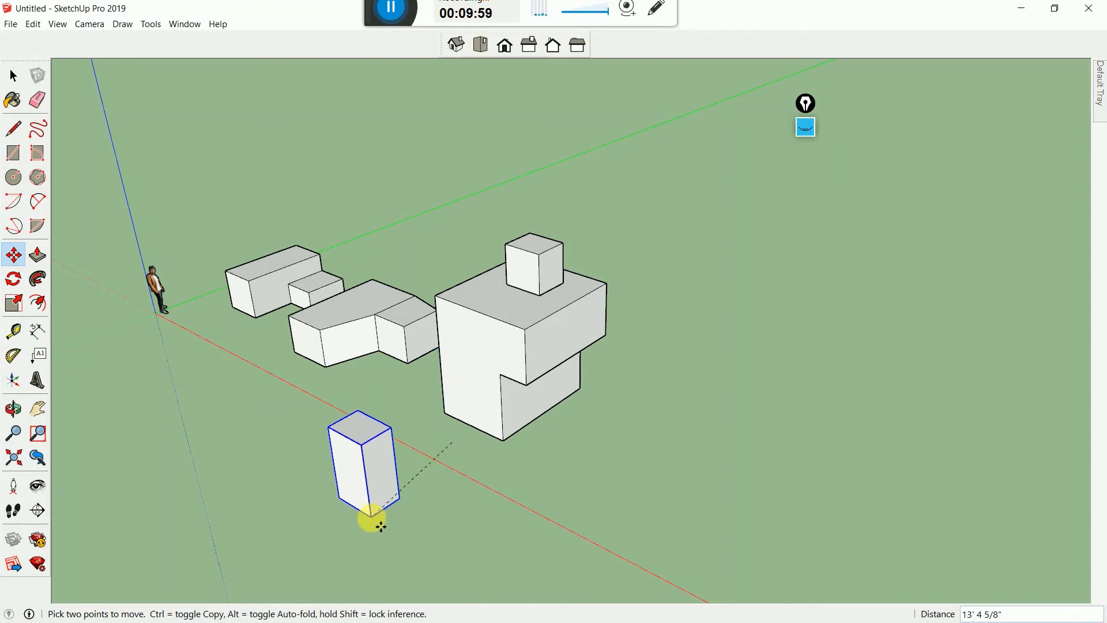
pyautogui.click(427, 446)
# Select all the boxes and groups in the model and delete them, keeping the human figure
pyautogui.moveTo(426, 446); pyautogui.dragTo(610, 472, button='middle')
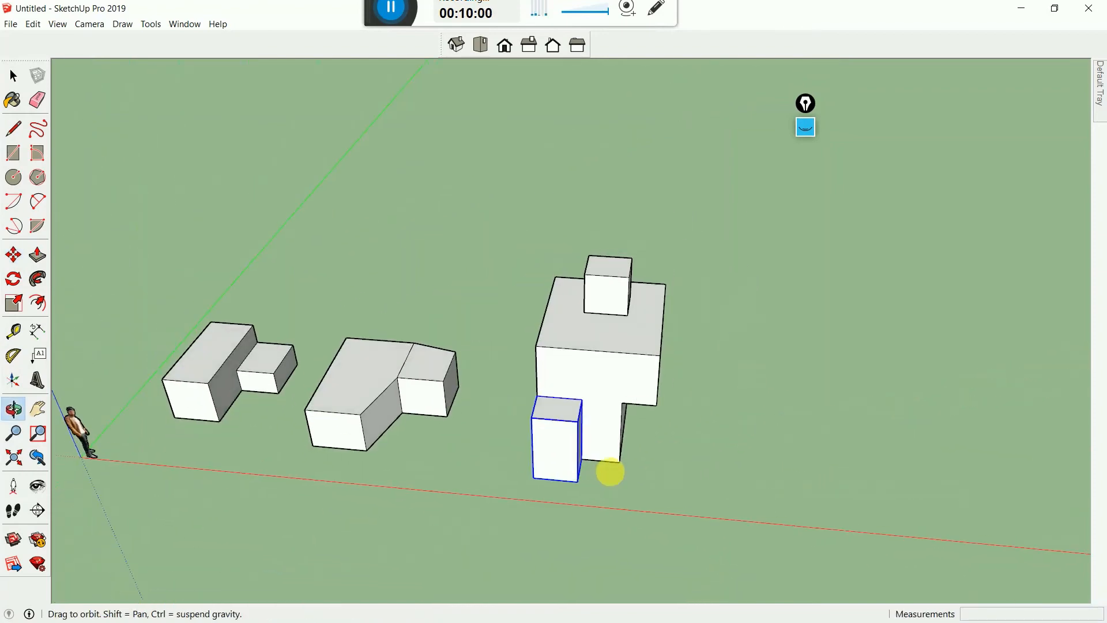
pyautogui.click(13, 76)
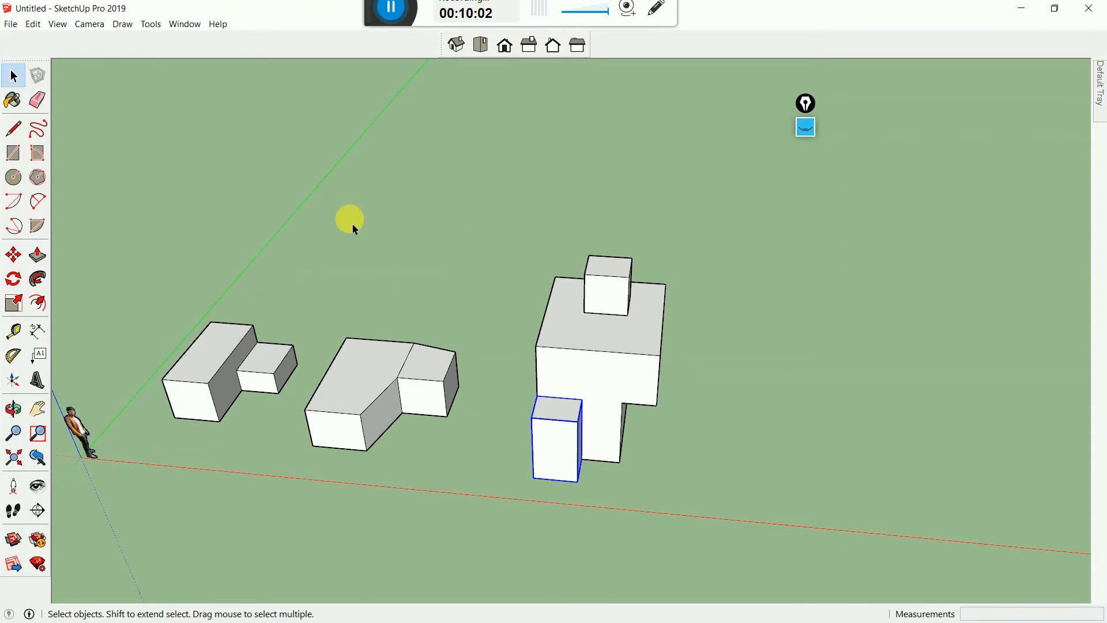
pyautogui.moveTo(355, 230); pyautogui.dragTo(611, 371, button='middle')
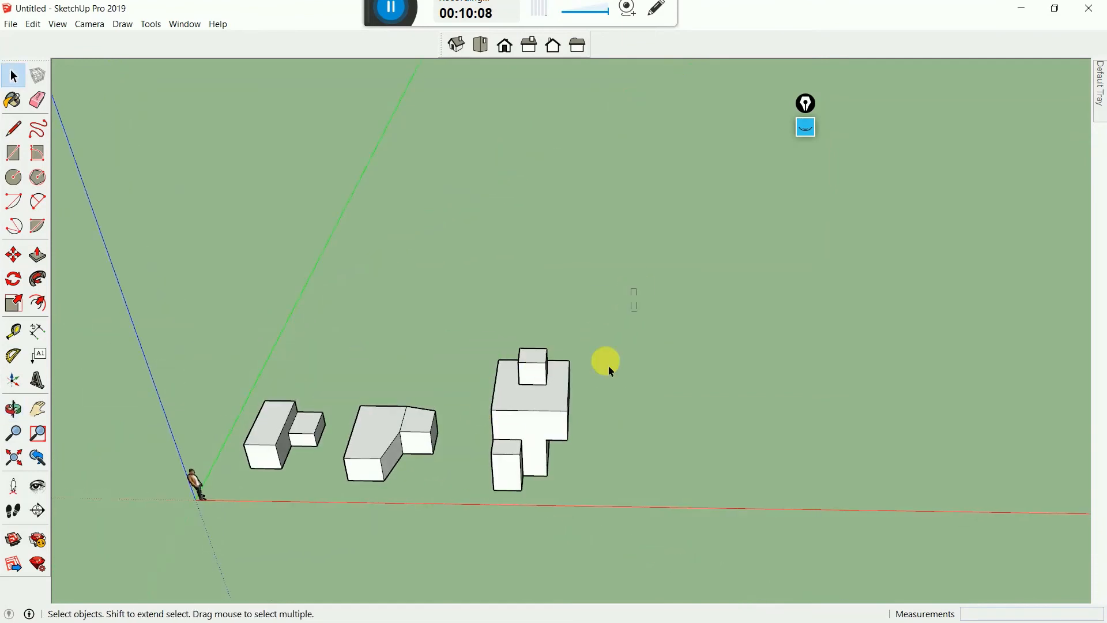
pyautogui.moveTo(612, 372); pyautogui.dragTo(258, 536)
pyautogui.moveTo(241, 543); pyautogui.dragTo(241, 544)
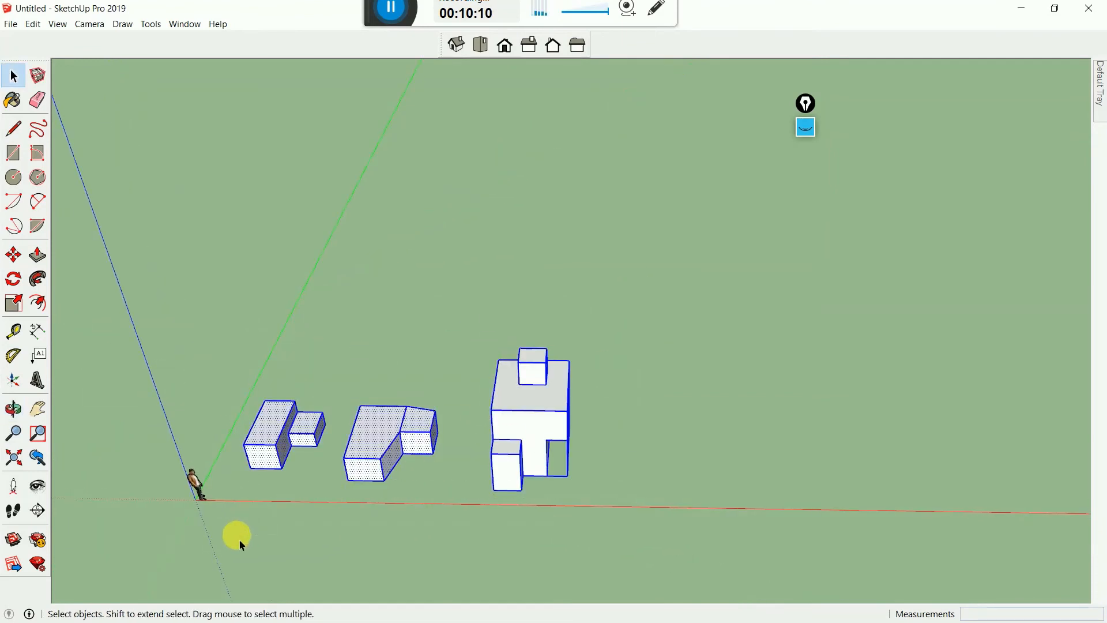
pyautogui.press('Delete')
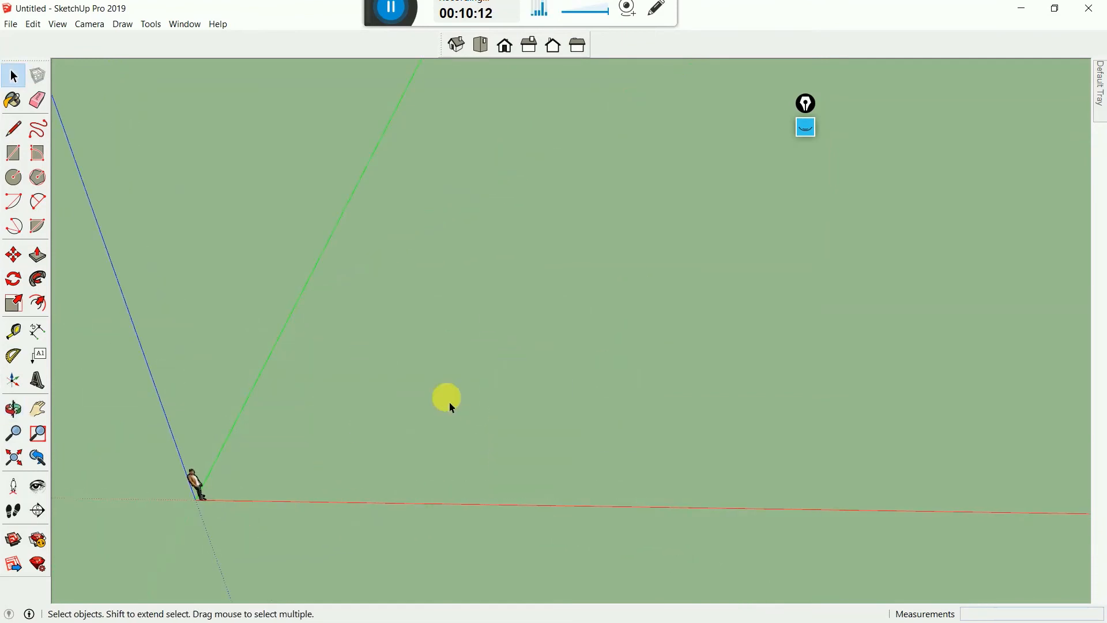
# Draw a circle with a radius of about 5' 1" on the ground near the human figure
pyautogui.moveTo(615, 333); pyautogui.dragTo(548, 412, button='middle')
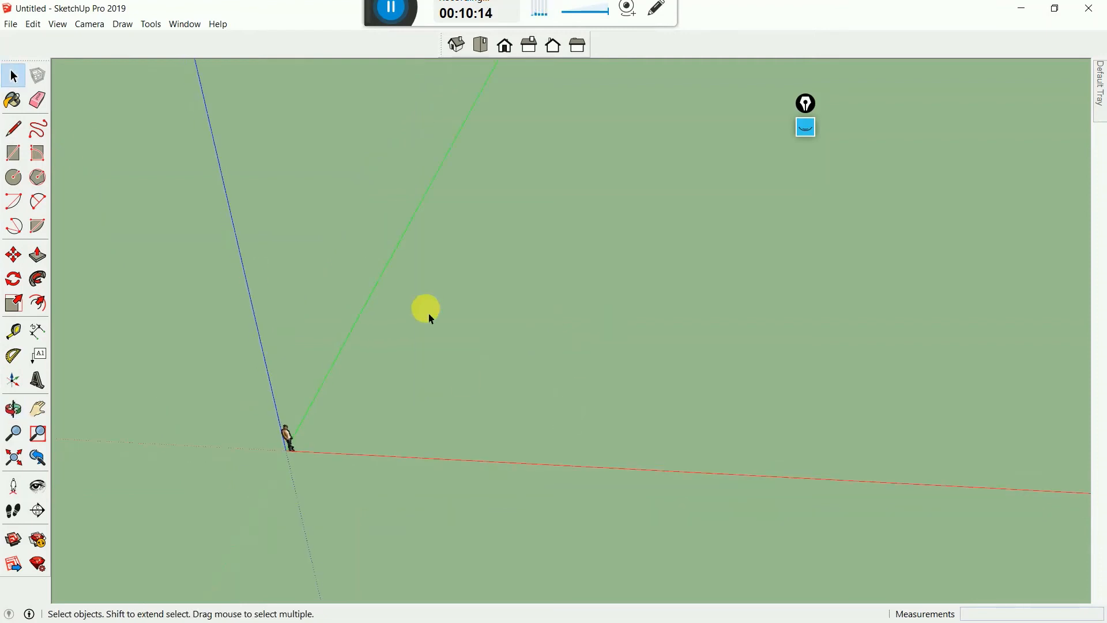
pyautogui.click(13, 153)
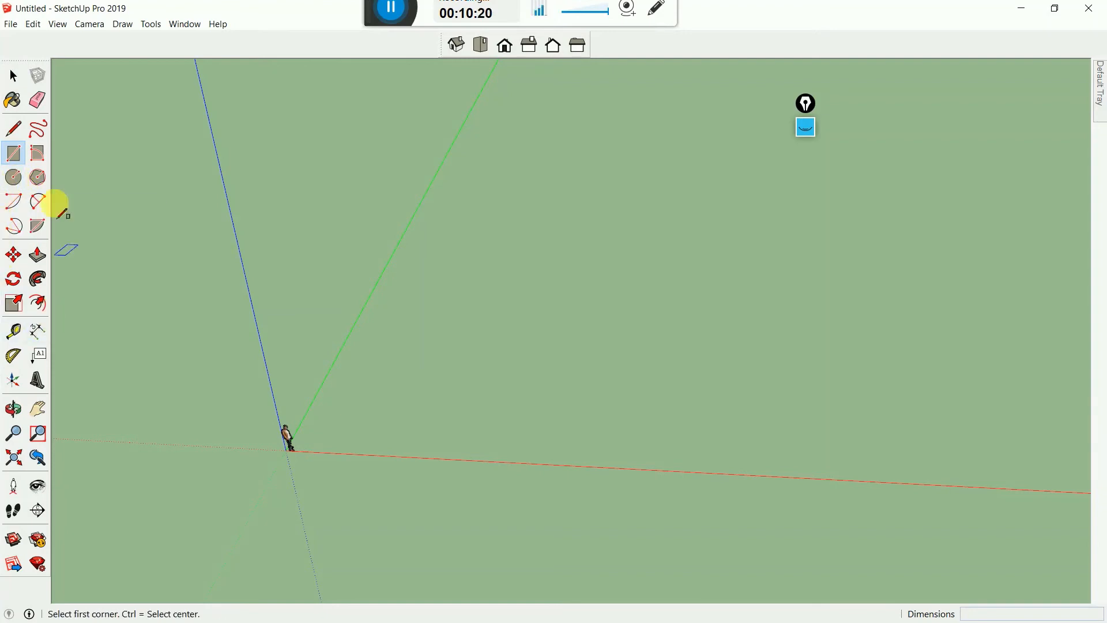
pyautogui.click(13, 180)
pyautogui.scroll(3, 277, 380)
pyautogui.click(531, 430)
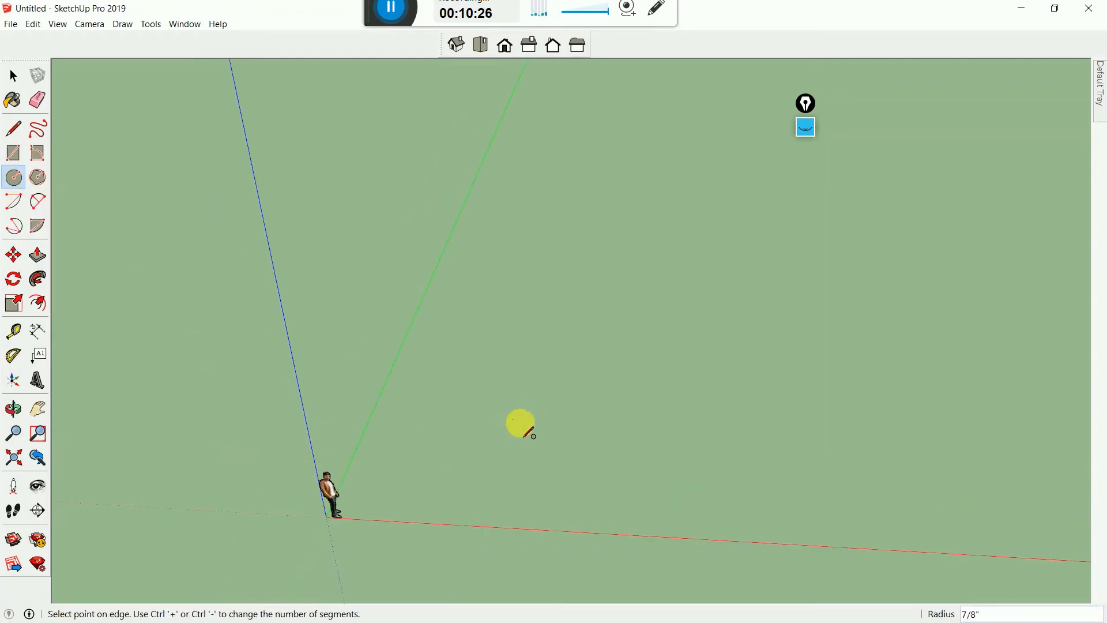
pyautogui.click(550, 429)
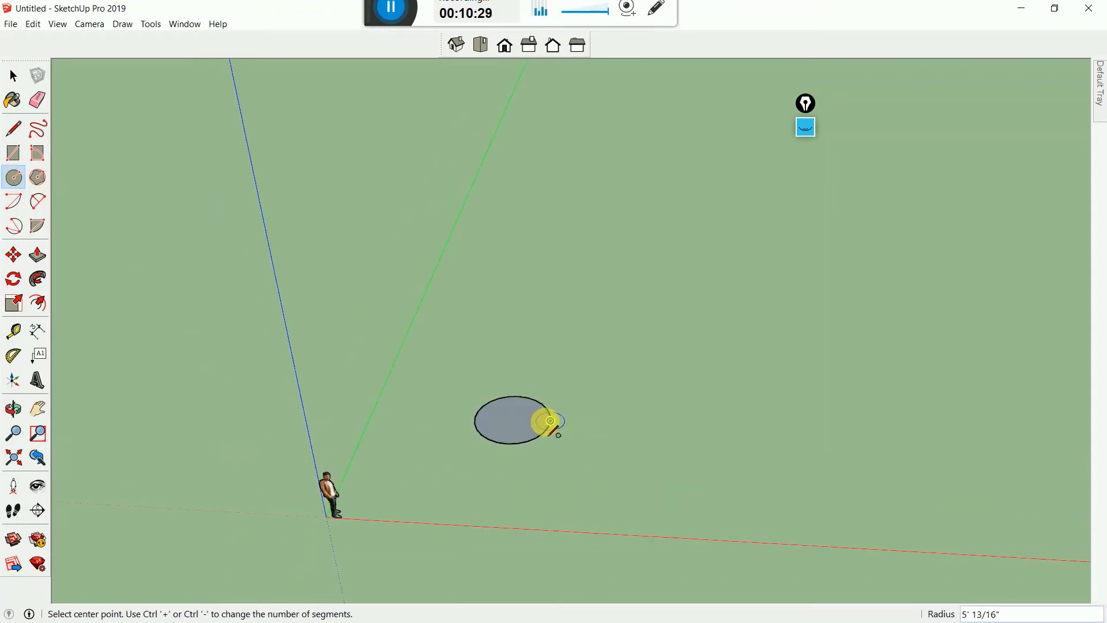
# Extrude the circle upward with Push/Pull into a tall cylinder
pyautogui.click(37, 255)
pyautogui.moveTo(519, 436); pyautogui.dragTo(502, 302)
pyautogui.click(15, 77)
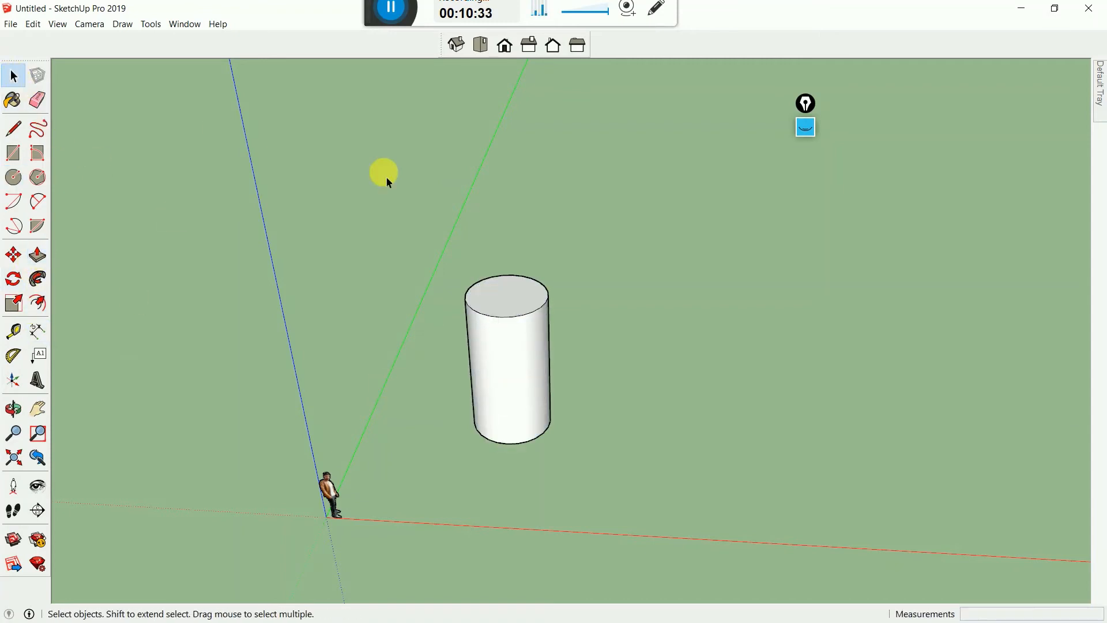
# Scale the cylinder's top face about its centre to about 0.12, tapering the solid into a cone
pyautogui.scroll(2, 427, 195)
pyautogui.scroll(2, 588, 340)
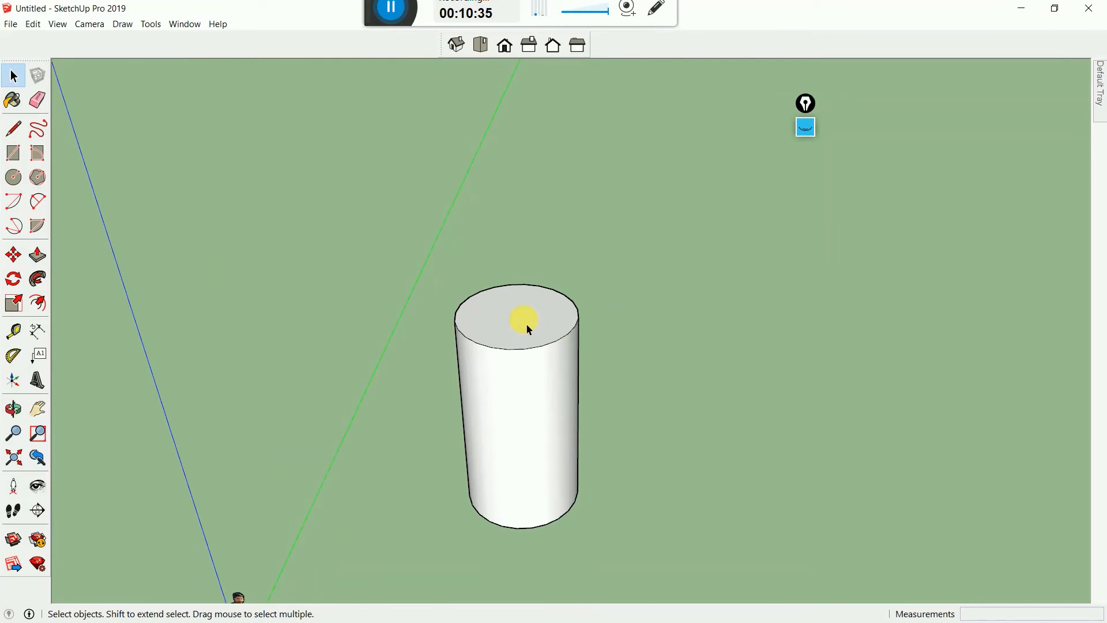
pyautogui.click(529, 329)
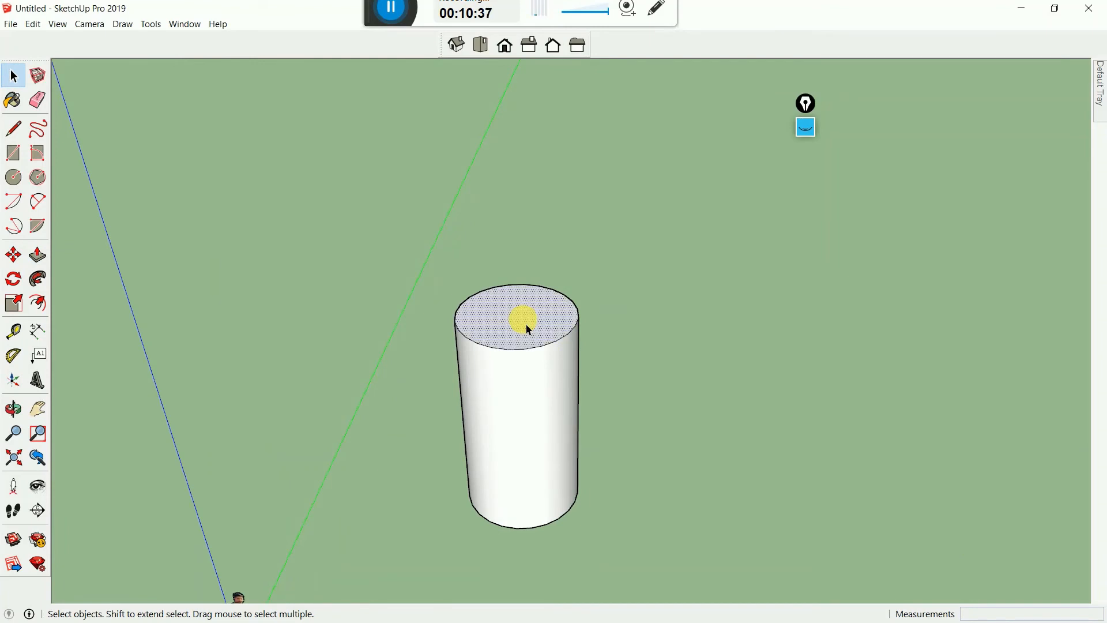
pyautogui.click(14, 303)
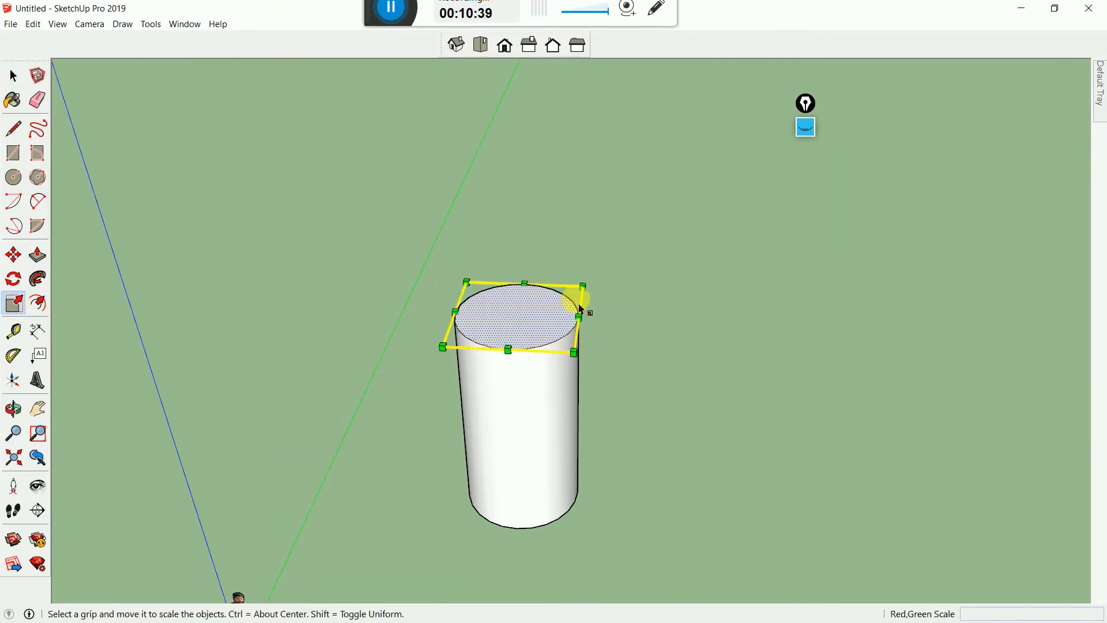
pyautogui.moveTo(584, 287); pyautogui.dragTo(539, 363)
pyautogui.click(8, 79)
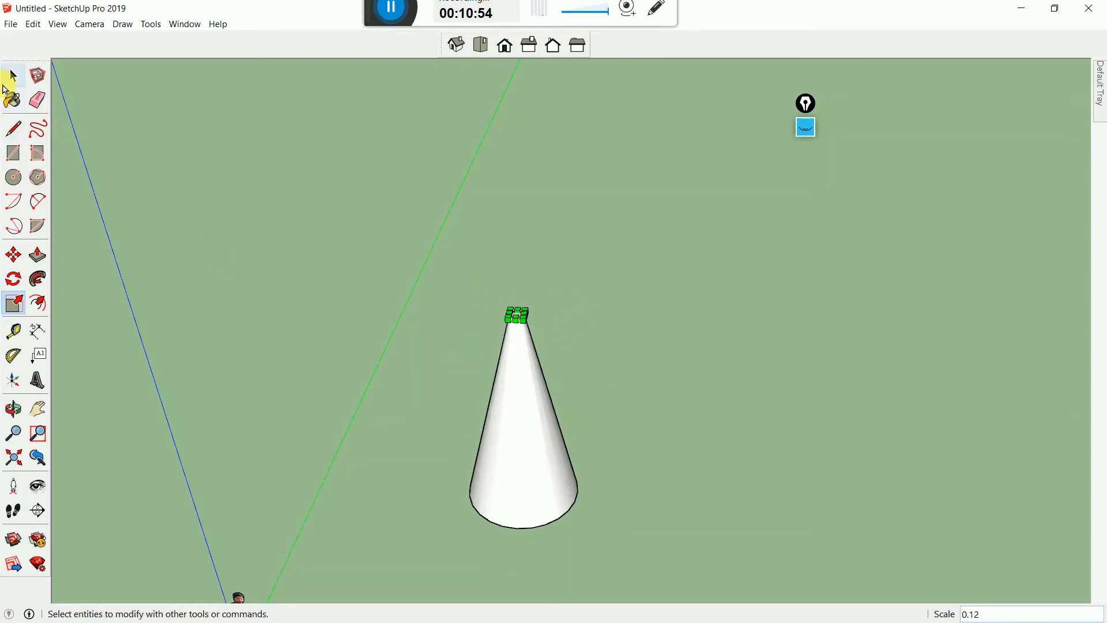
# Draw a rectangle of about 14' 4" by 12' 3" on the ground beside the cone
pyautogui.press('o')
pyautogui.moveTo(486, 396); pyautogui.dragTo(261, 298)
pyautogui.press('space')
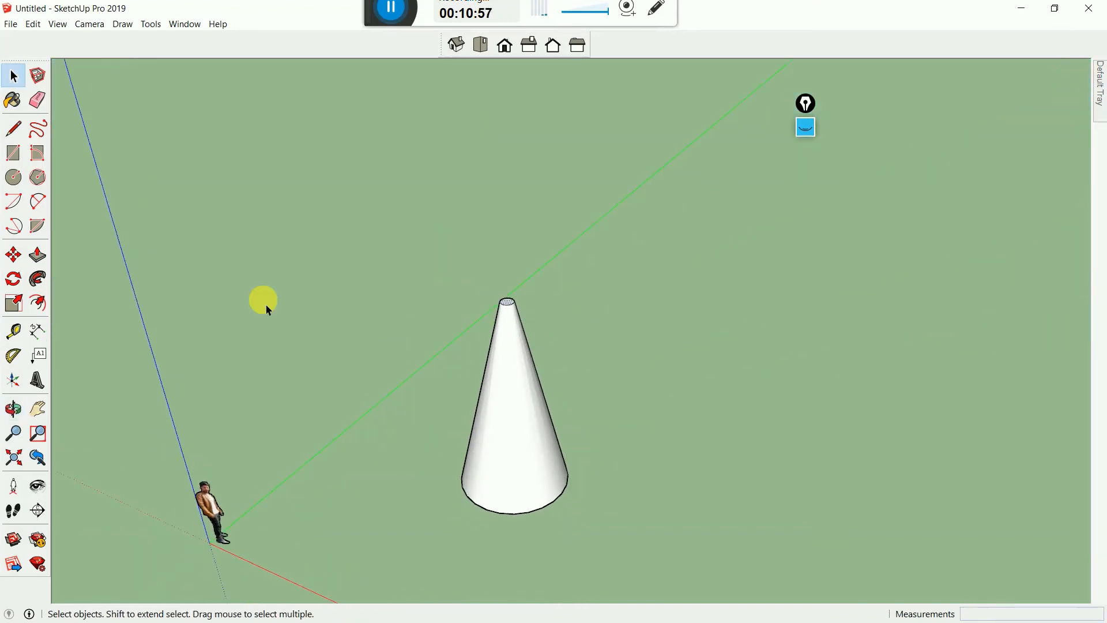
pyautogui.click(8, 156)
pyautogui.scroll(-4, 346, 351)
pyautogui.click(554, 430)
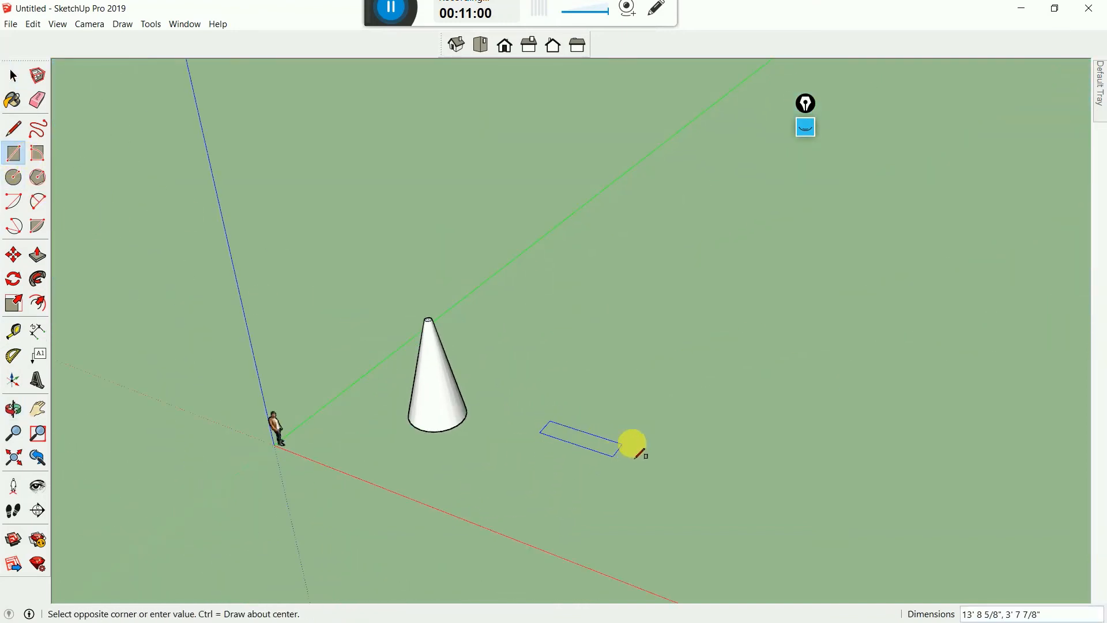
pyautogui.click(654, 407)
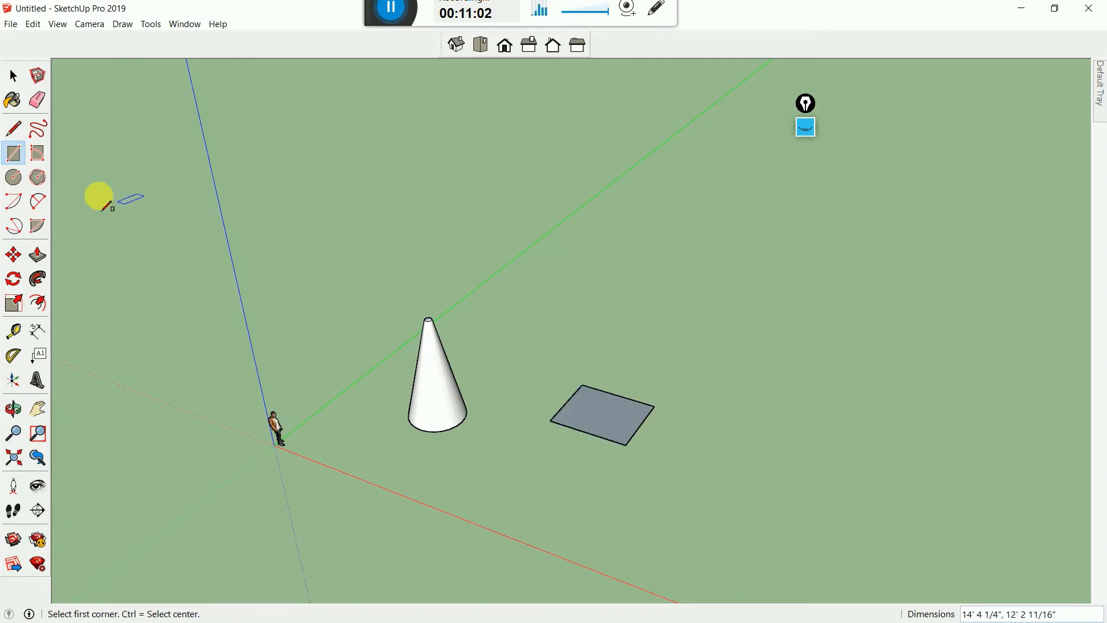
# Draw a hexagon with the Polygon tool on the ground beyond the rectangle
pyautogui.click(42, 182)
pyautogui.click(771, 456)
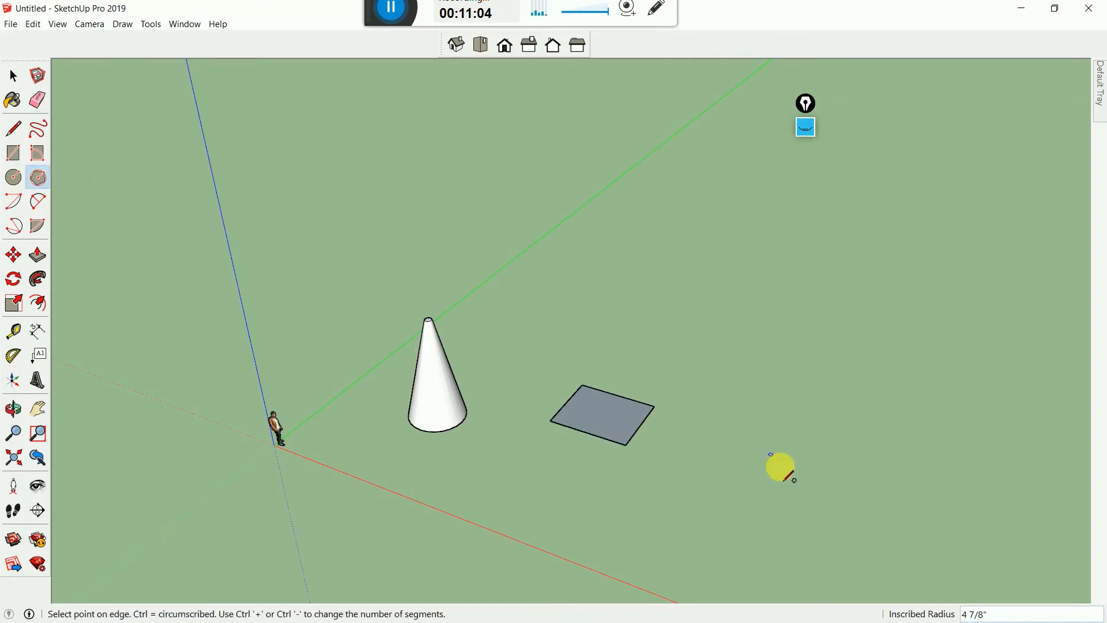
pyautogui.click(791, 488)
# Extrude the rectangle upward by about 17' 9" into a box
pyautogui.click(38, 256)
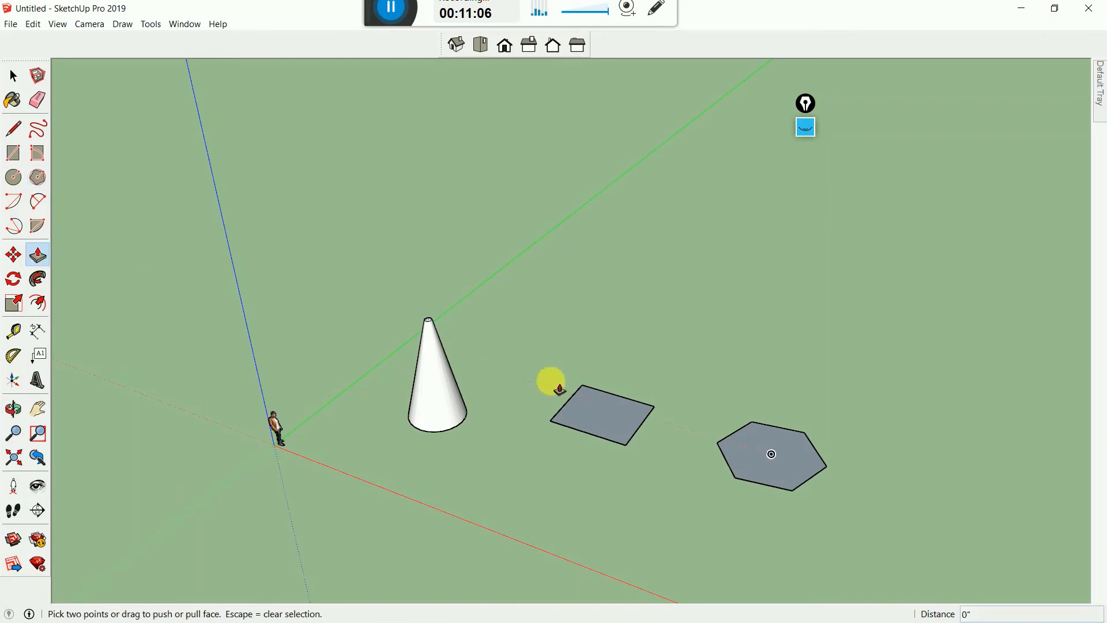
pyautogui.moveTo(616, 425); pyautogui.dragTo(618, 343)
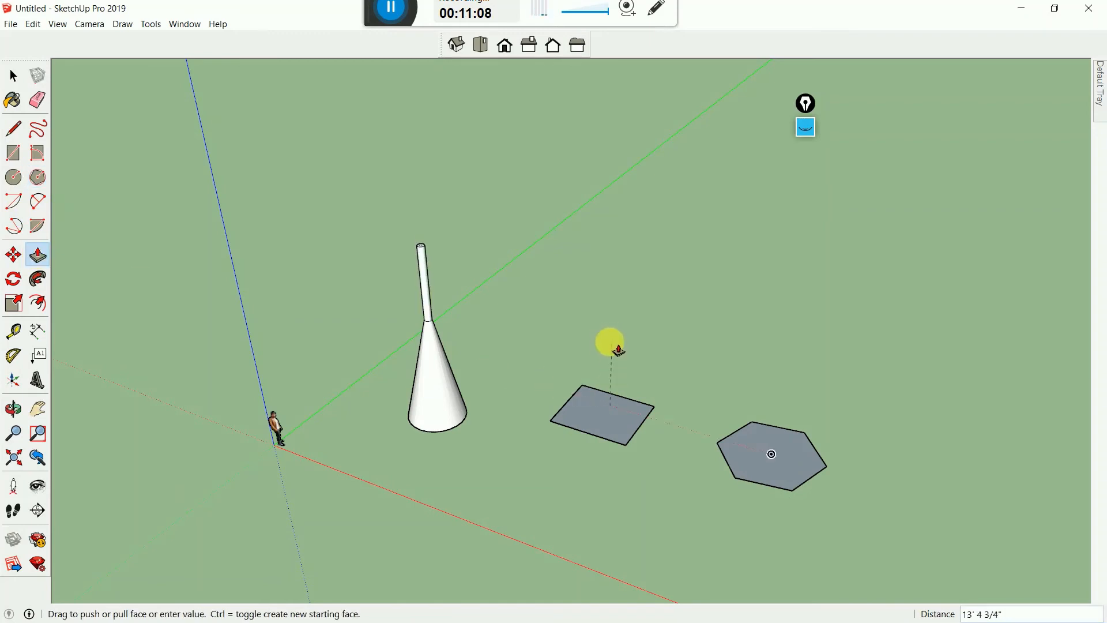
pyautogui.press('Escape')
pyautogui.click(604, 408)
pyautogui.click(592, 323)
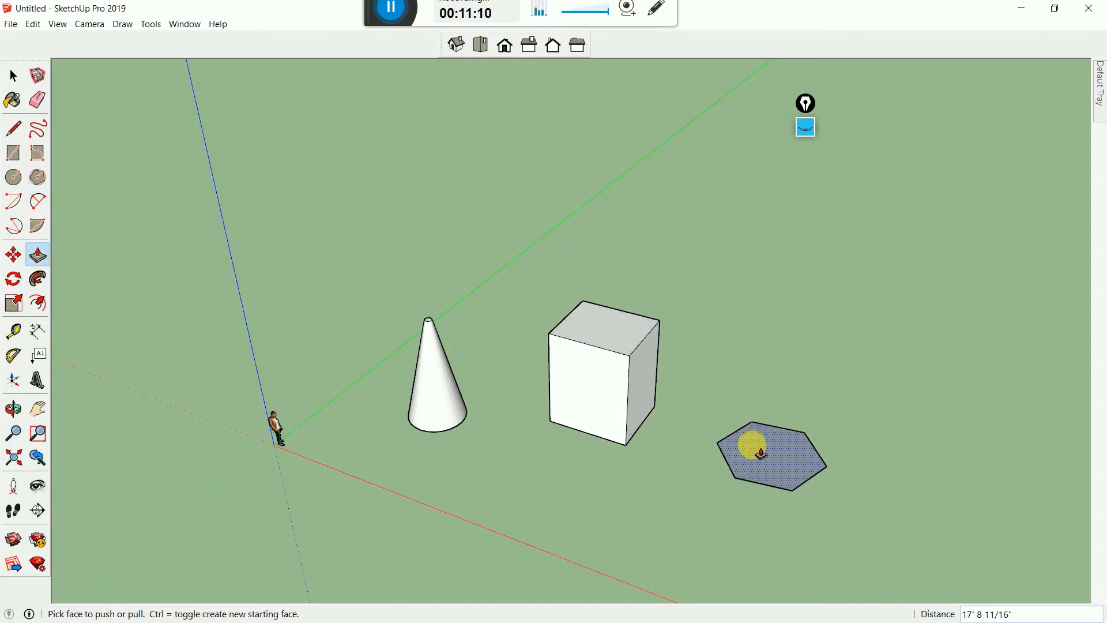
# Extrude the hexagon upward by about 16' 6" into a hexagonal prism
pyautogui.click(761, 454)
pyautogui.click(773, 369)
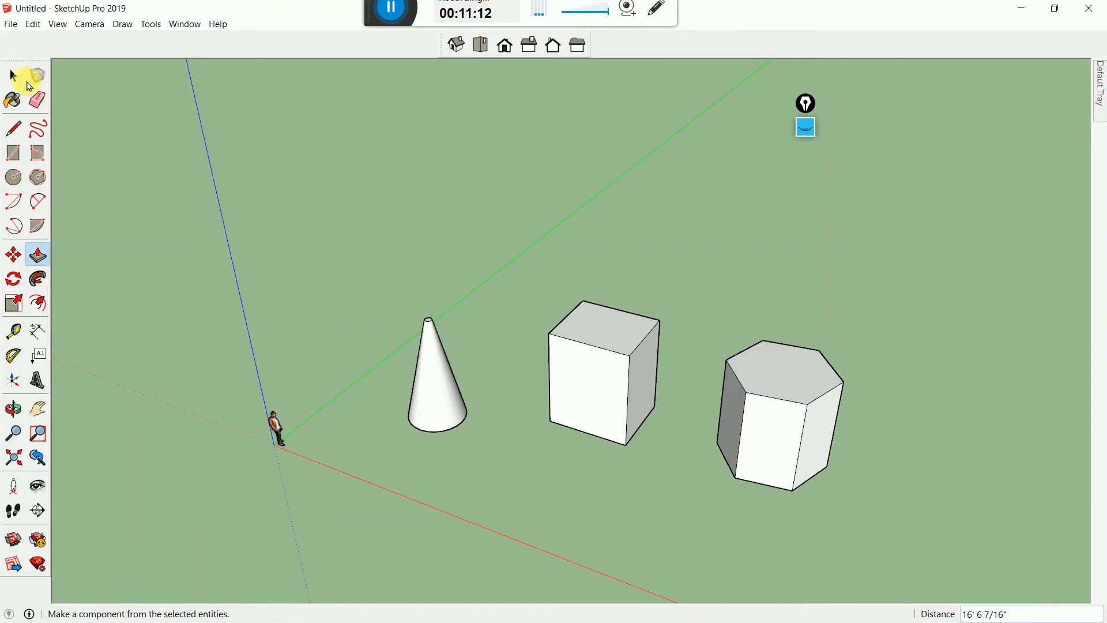
pyautogui.click(21, 79)
# Scale the box's top face about its centre to about 0.12, tapering the box into a pyramid
pyautogui.moveTo(106, 156); pyautogui.dragTo(639, 345, button='middle')
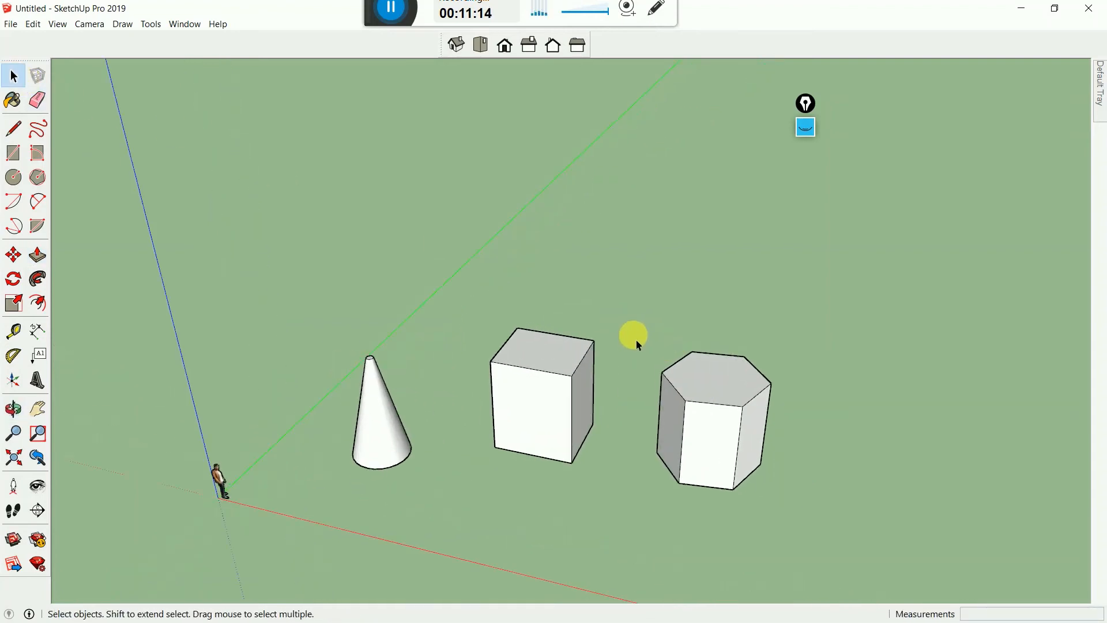
pyautogui.scroll(2, 579, 359)
pyautogui.click(558, 363)
pyautogui.click(13, 303)
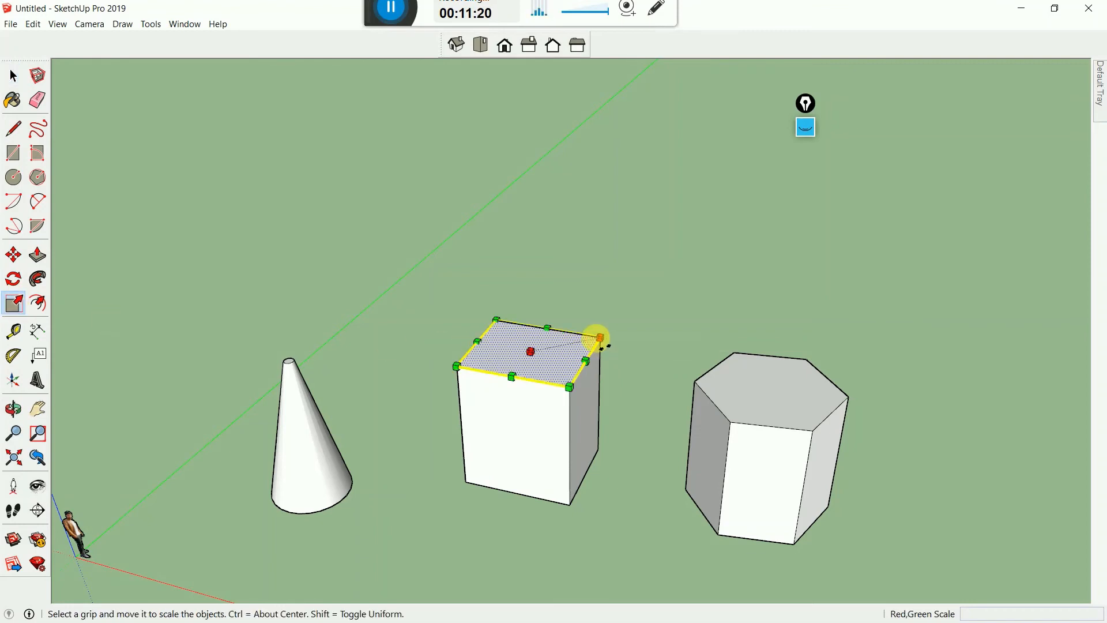
pyautogui.moveTo(604, 344); pyautogui.dragTo(530, 353)
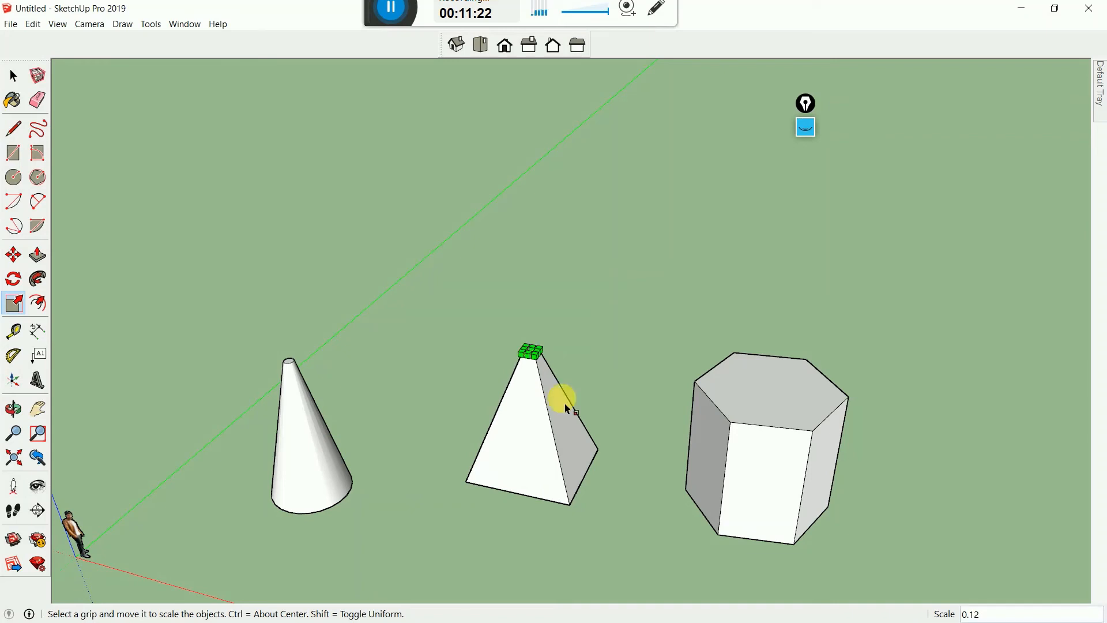
pyautogui.click(13, 75)
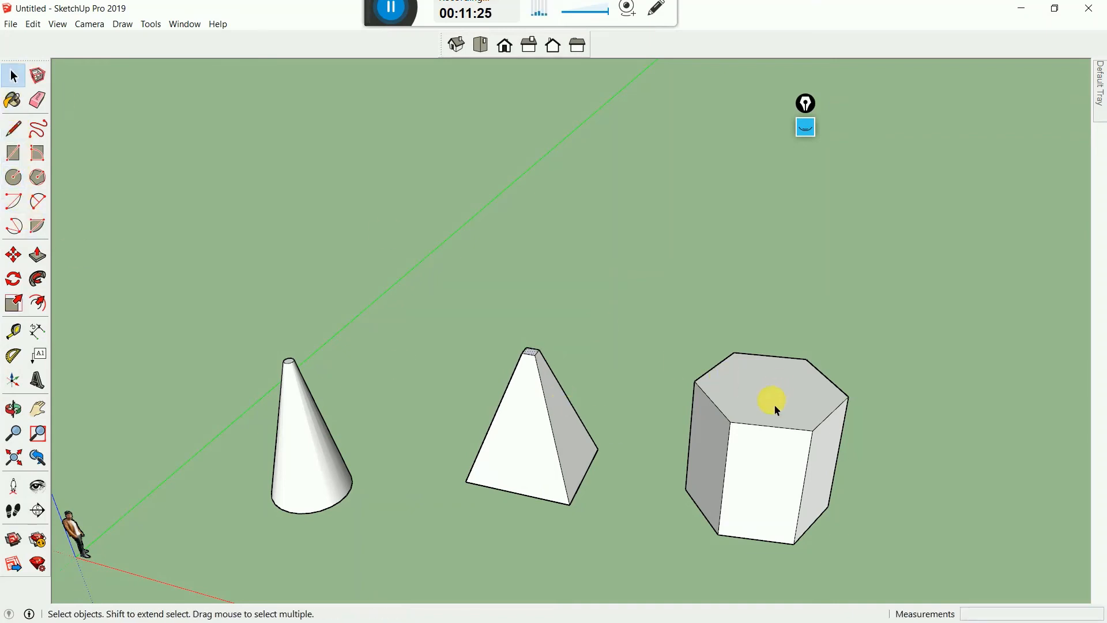
# Pull the hexagonal prism's top face up by about another 41' 3" to form a tall column
pyautogui.scroll(-3, 354, 435)
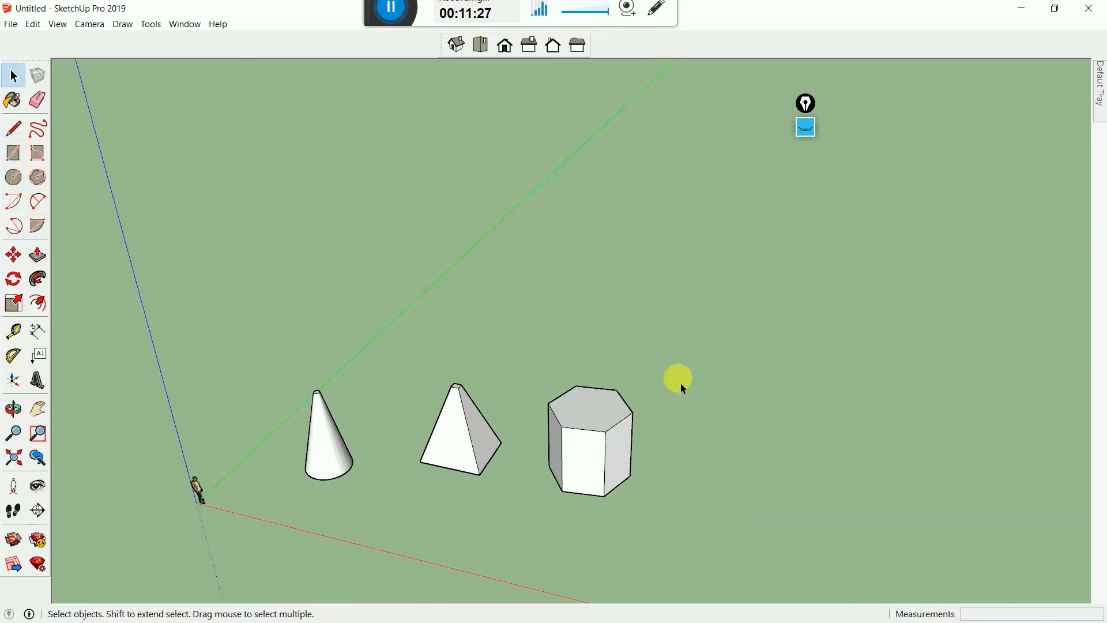
pyautogui.click(38, 255)
pyautogui.moveTo(576, 420); pyautogui.dragTo(558, 230)
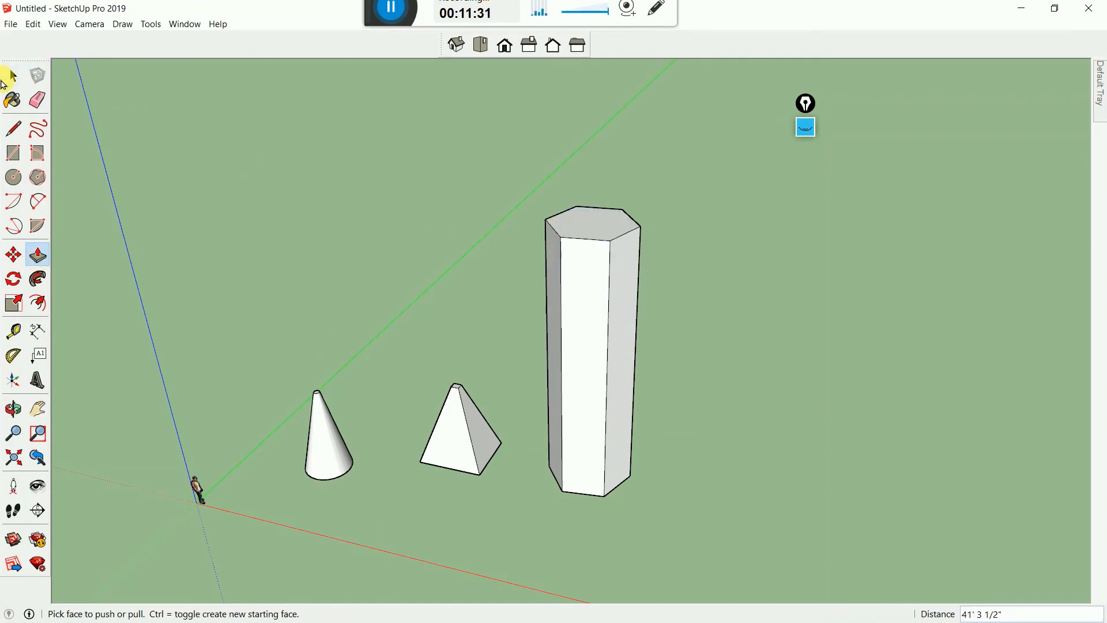
pyautogui.click(13, 75)
# Rotate the hexagonal column's top face about its centre so that the column's sides twist
pyautogui.moveTo(505, 415); pyautogui.dragTo(482, 499, button='middle')
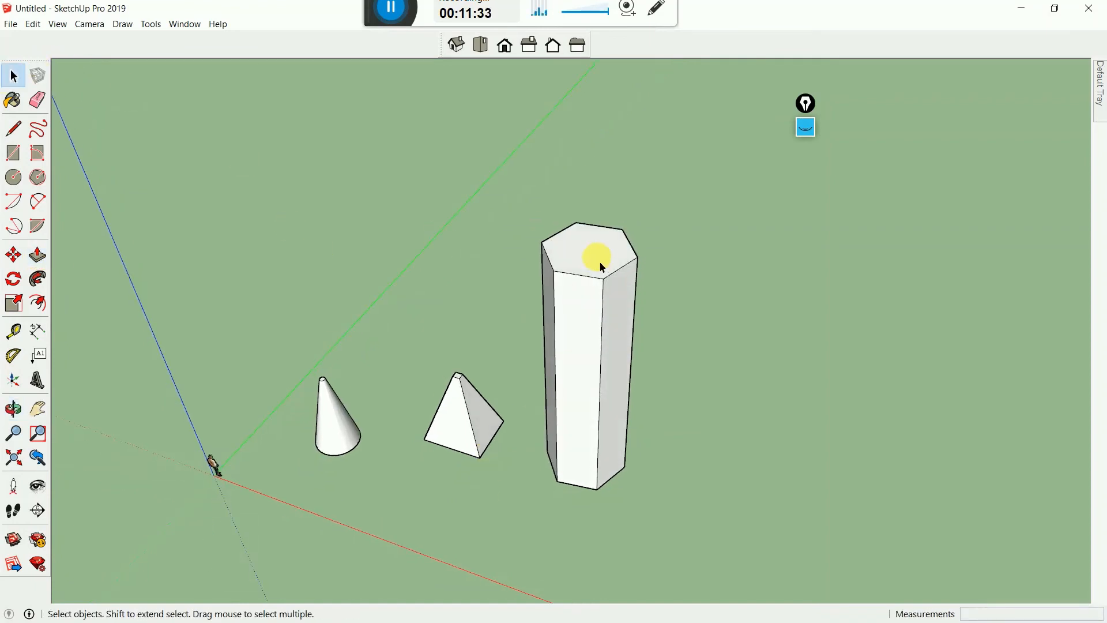
pyautogui.click(12, 280)
pyautogui.scroll(2, 594, 256)
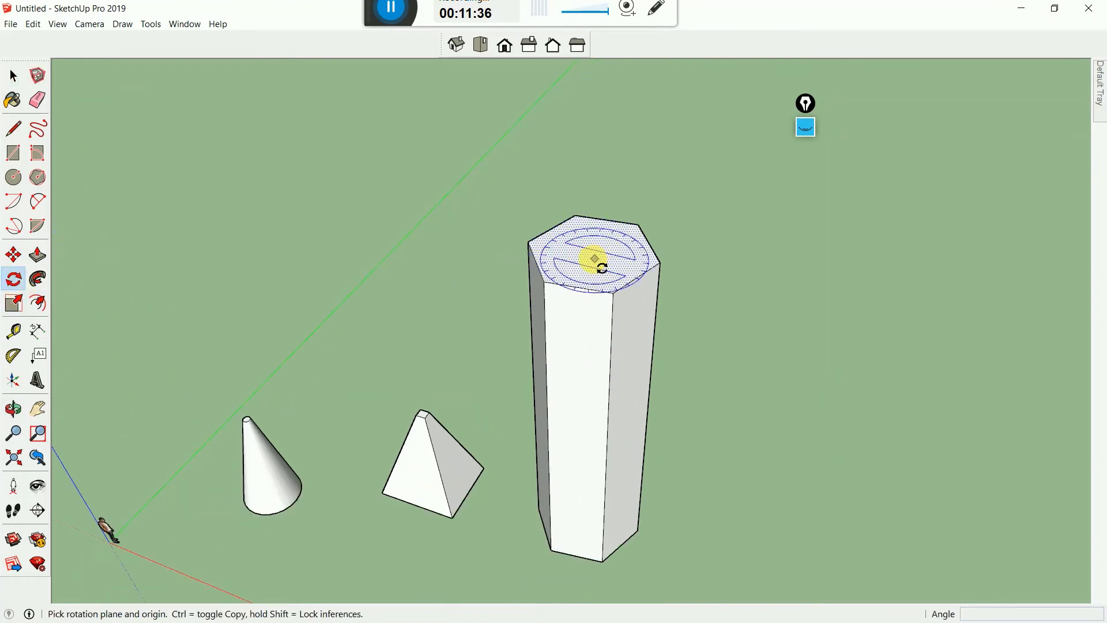
pyautogui.click(591, 259)
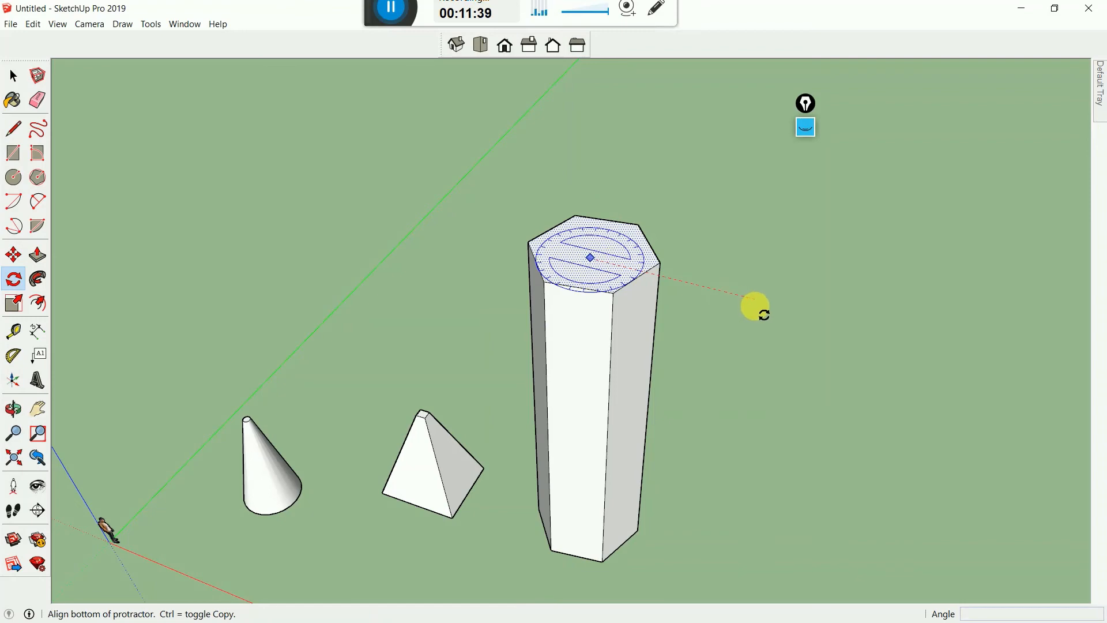
pyautogui.click(756, 305)
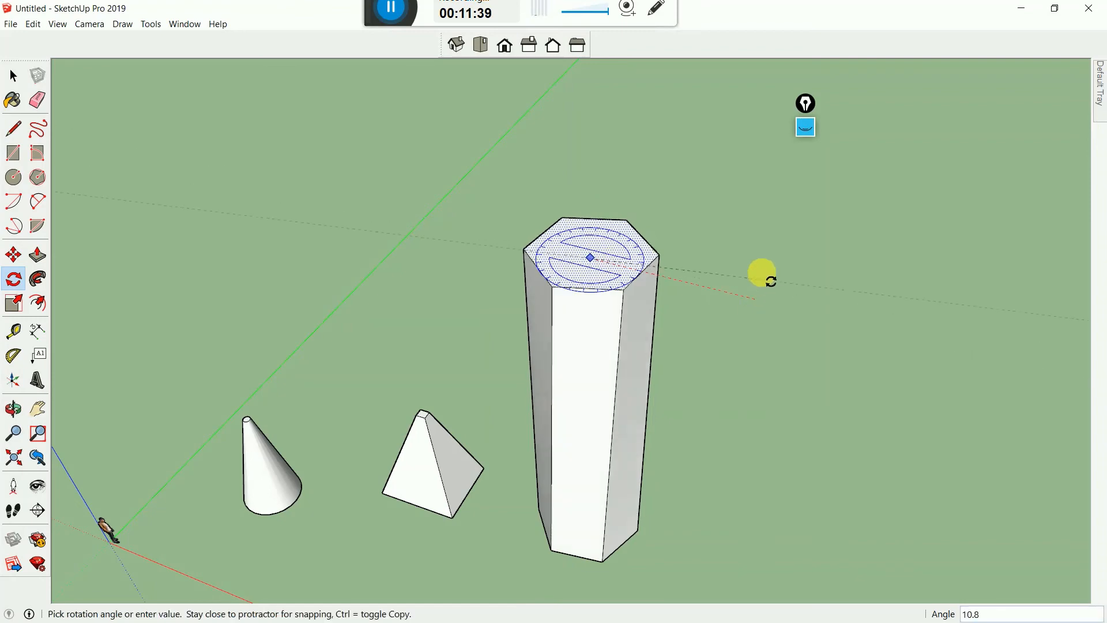
pyautogui.click(681, 160)
# Extend the twisted column's bottom face downward by about 4' to add a short hexagonal base
pyautogui.moveTo(629, 361); pyautogui.dragTo(652, 176, button='middle')
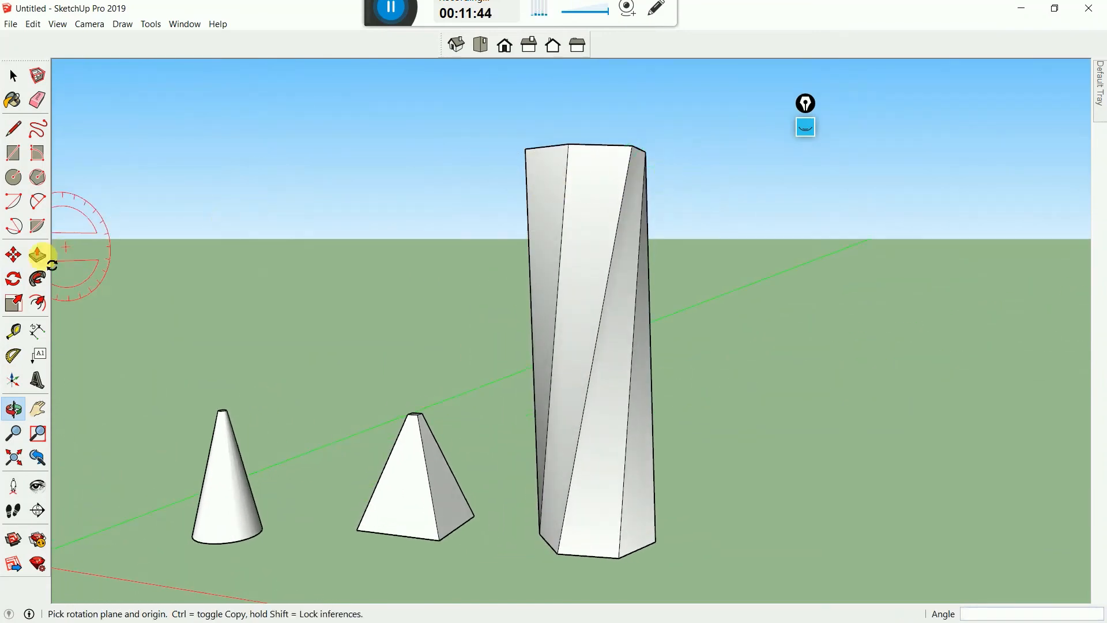
pyautogui.click(38, 254)
pyautogui.moveTo(554, 300); pyautogui.dragTo(586, 166, button='middle')
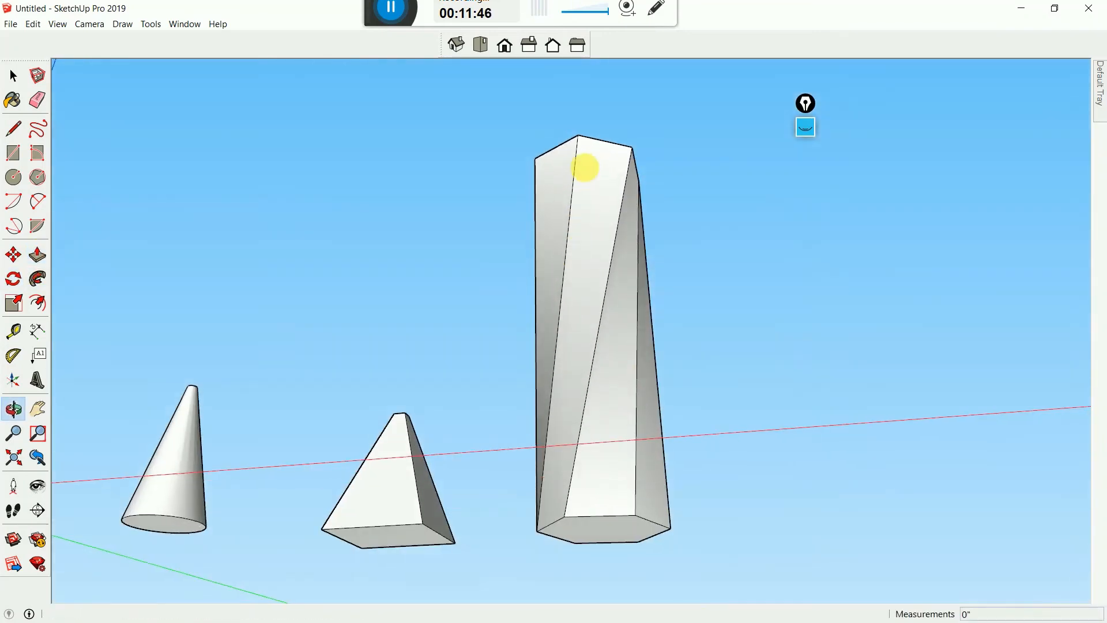
pyautogui.click(610, 530)
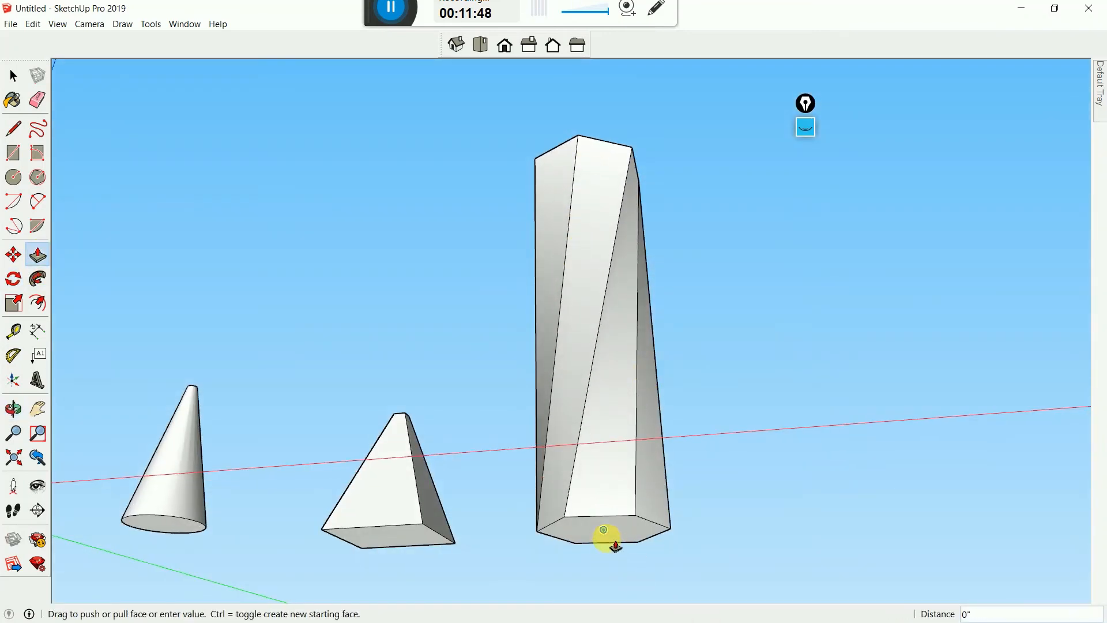
pyautogui.click(608, 530)
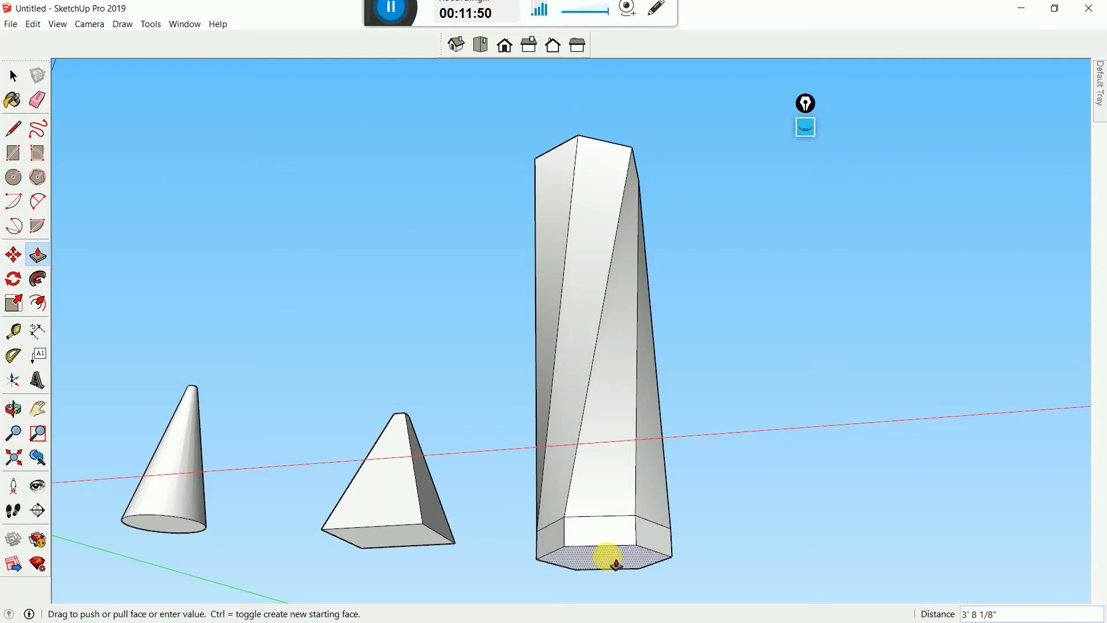
pyautogui.scroll(-2, 608, 558)
pyautogui.moveTo(608, 558); pyautogui.dragTo(605, 593, button='middle')
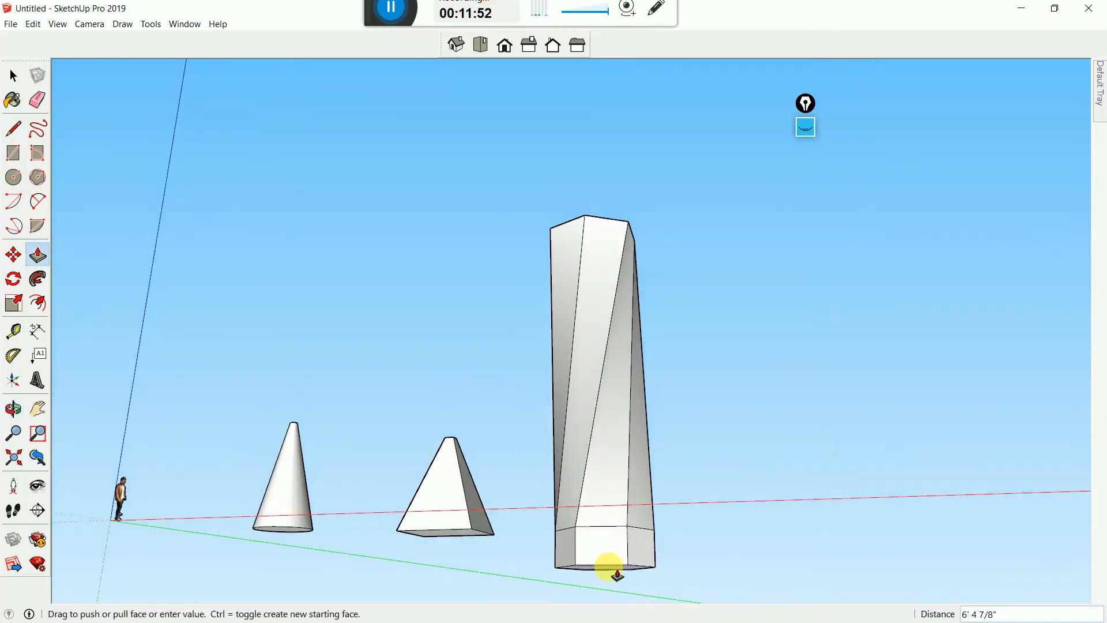
pyautogui.click(611, 554)
# Pull side faces of the column's short base outward by about 2' 7", working around the column
pyautogui.scroll(-2, 593, 352)
pyautogui.moveTo(593, 353); pyautogui.dragTo(547, 560, button='middle')
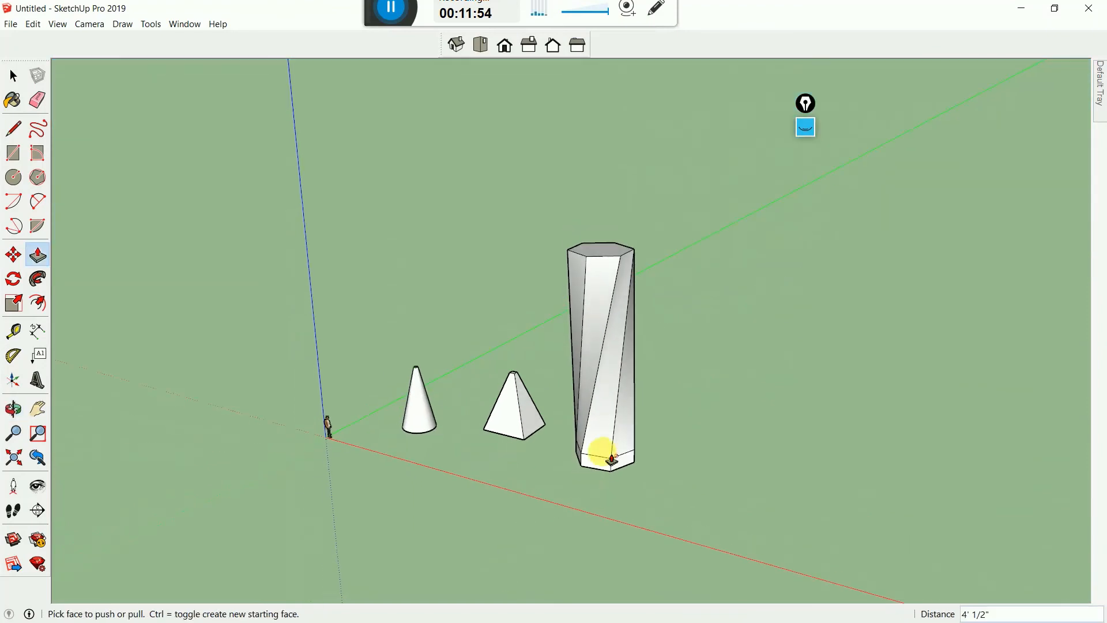
pyautogui.scroll(5, 599, 461)
pyautogui.click(579, 470)
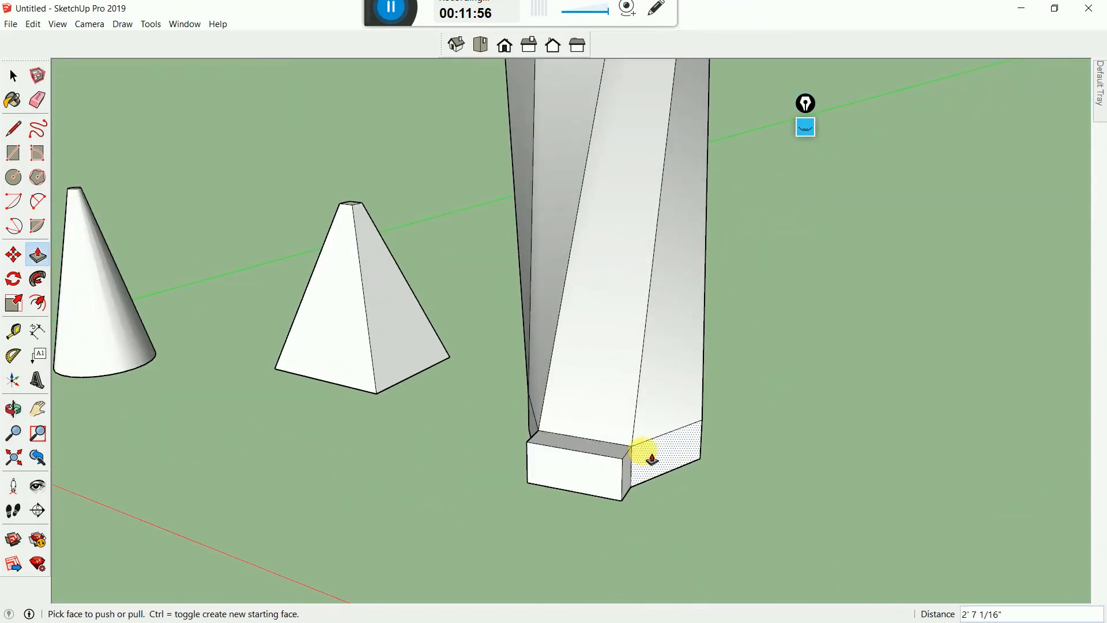
pyautogui.click(658, 455)
pyautogui.moveTo(659, 452); pyautogui.dragTo(600, 483, button='middle')
pyautogui.click(599, 476)
pyautogui.moveTo(667, 482); pyautogui.dragTo(307, 496, button='middle')
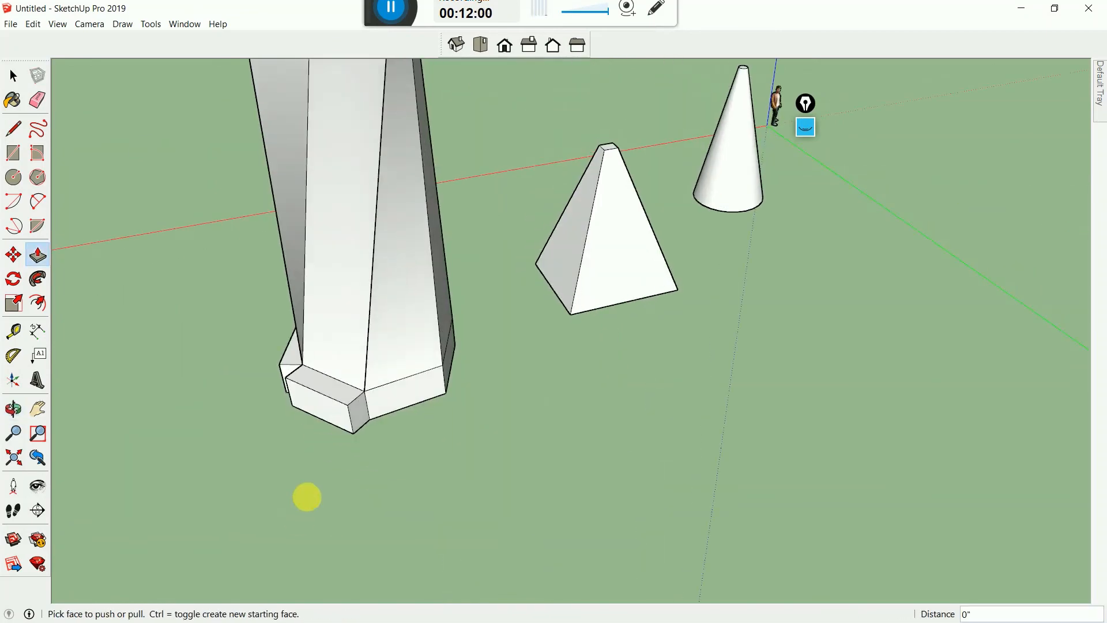
pyautogui.moveTo(407, 408); pyautogui.dragTo(326, 346, button='middle')
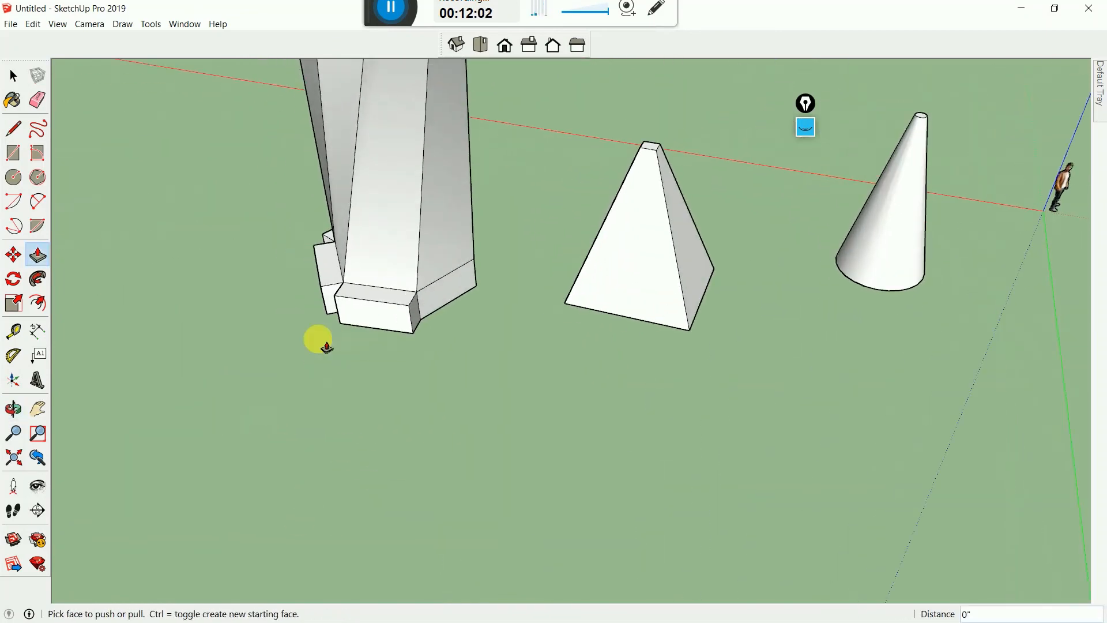
pyautogui.moveTo(593, 317); pyautogui.dragTo(559, 360, button='middle')
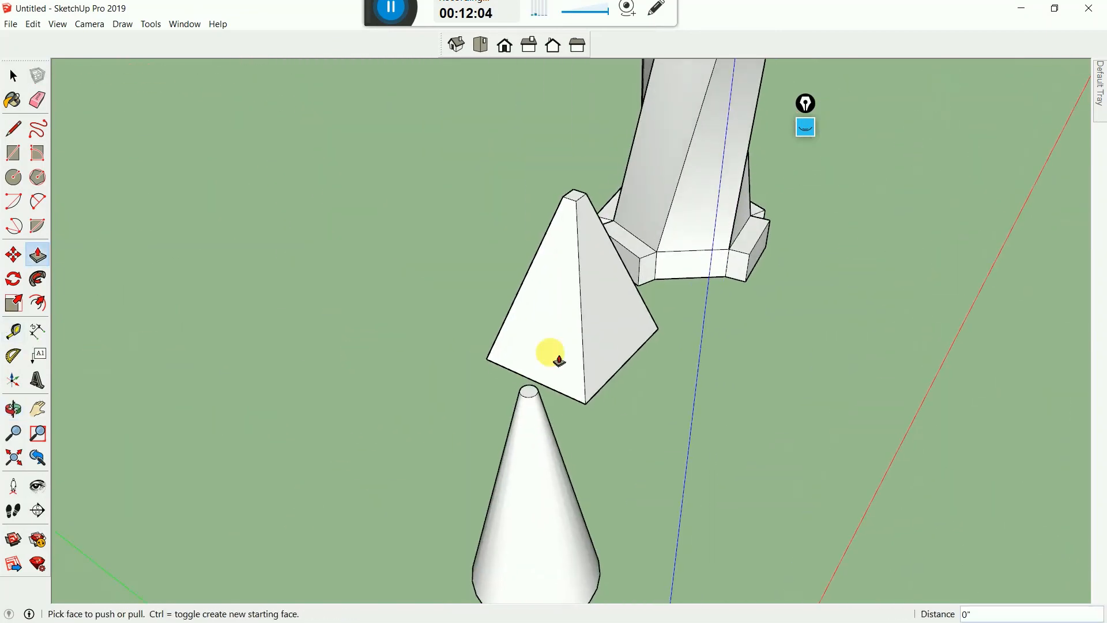
pyautogui.moveTo(686, 277); pyautogui.dragTo(545, 301, button='middle')
# Extend the underside of the column's base downward by about 15' 1" to make the base taller
pyautogui.moveTo(615, 406); pyautogui.dragTo(606, 477)
pyautogui.moveTo(605, 477); pyautogui.dragTo(710, 519, button='middle')
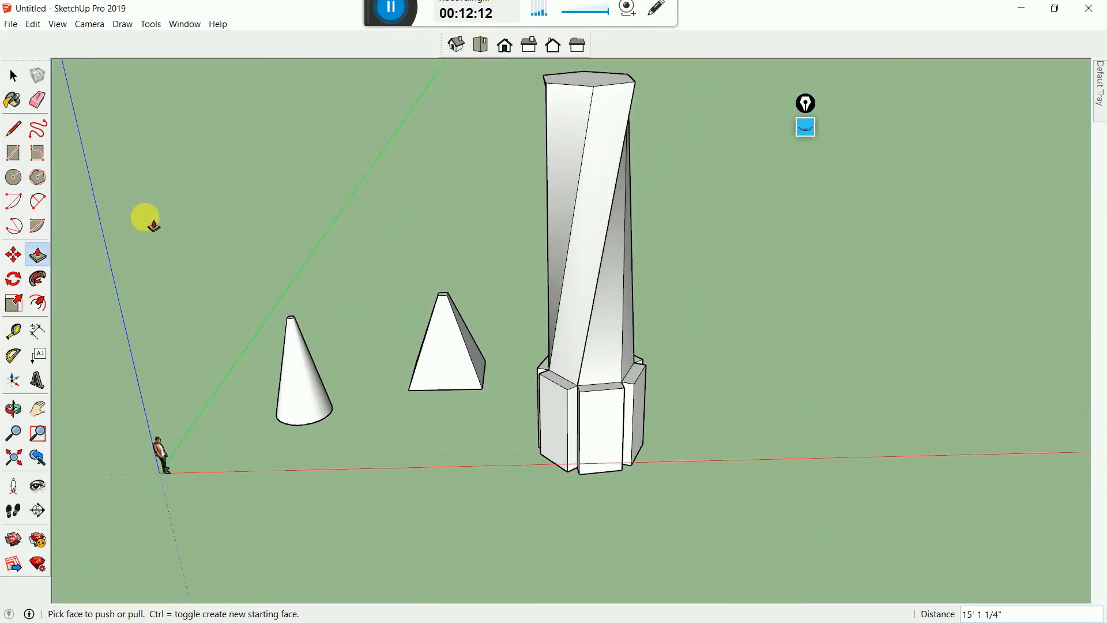
pyautogui.click(13, 74)
pyautogui.scroll(-3, 519, 441)
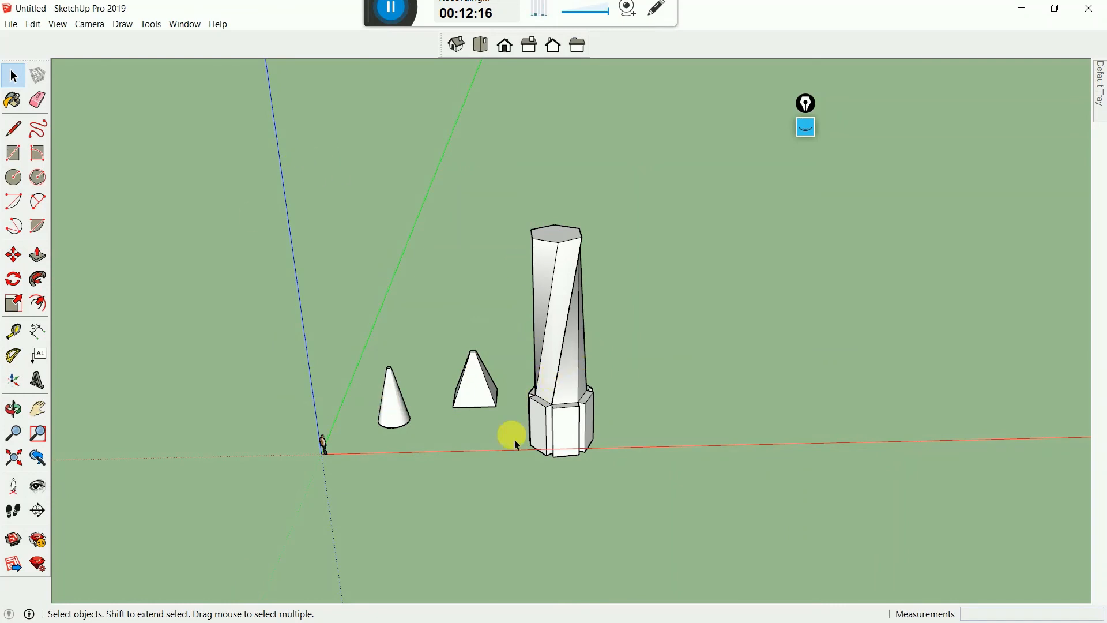
# Orbit around the cone, pyramid and twisted column to examine them from different sides
pyautogui.scroll(2, 532, 419)
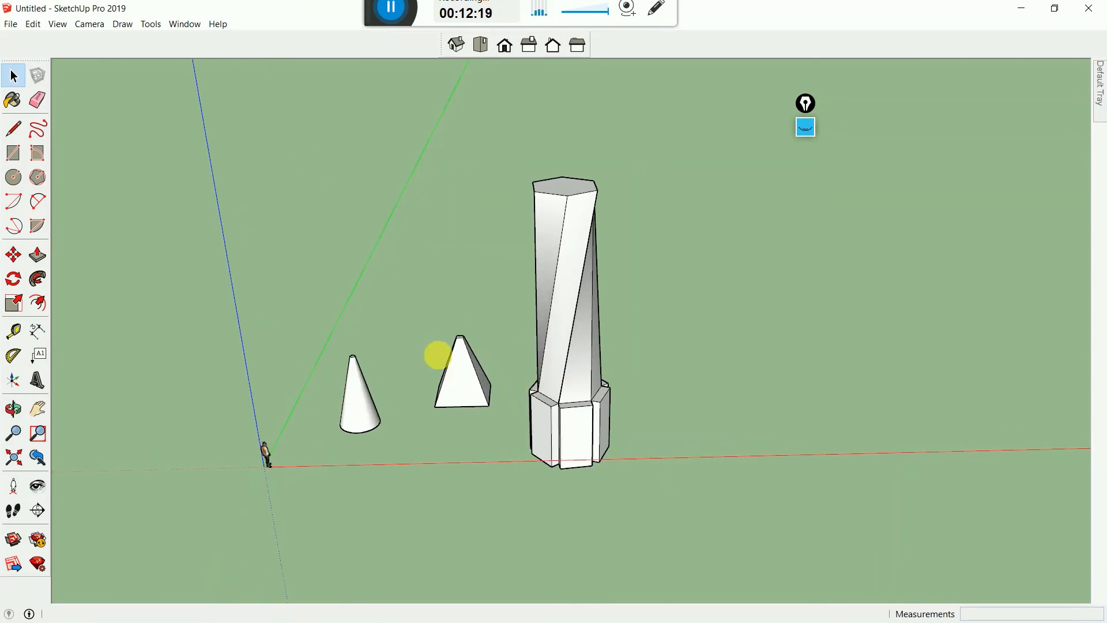
pyautogui.moveTo(436, 358); pyautogui.dragTo(591, 316, button='middle')
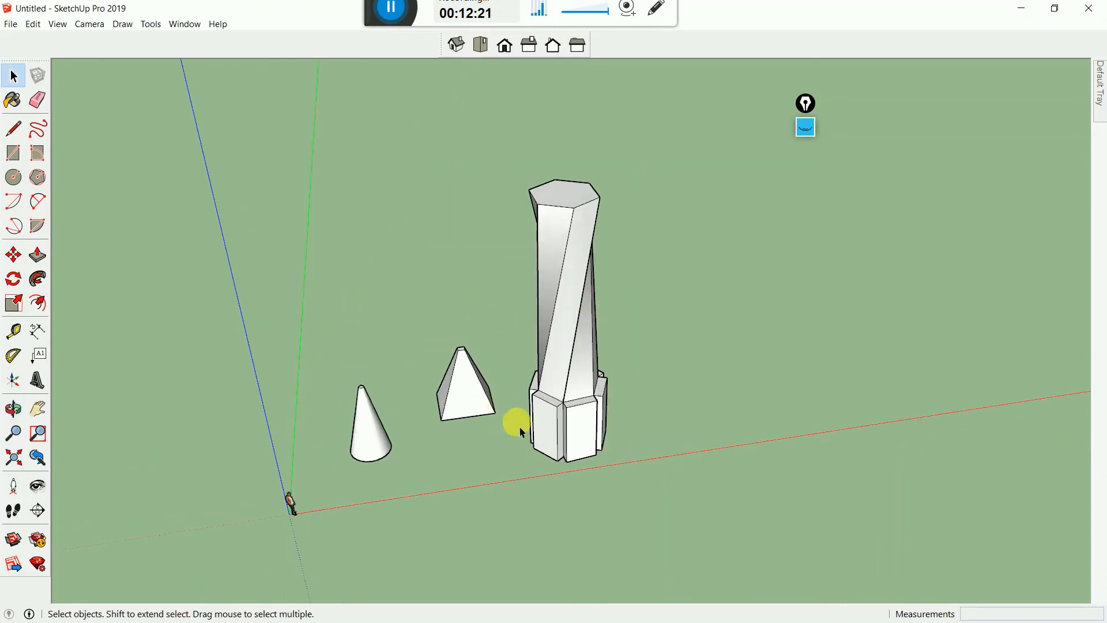
pyautogui.moveTo(415, 372); pyautogui.dragTo(479, 360, button='middle')
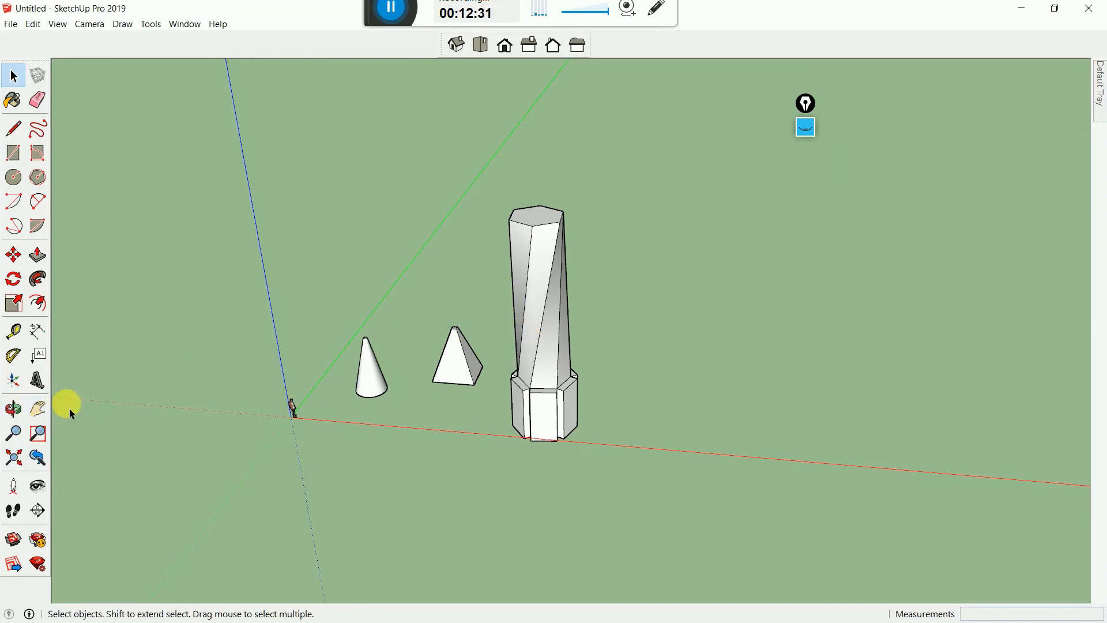
pyautogui.press('o')
pyautogui.moveTo(554, 358); pyautogui.dragTo(745, 363)
pyautogui.press('space')
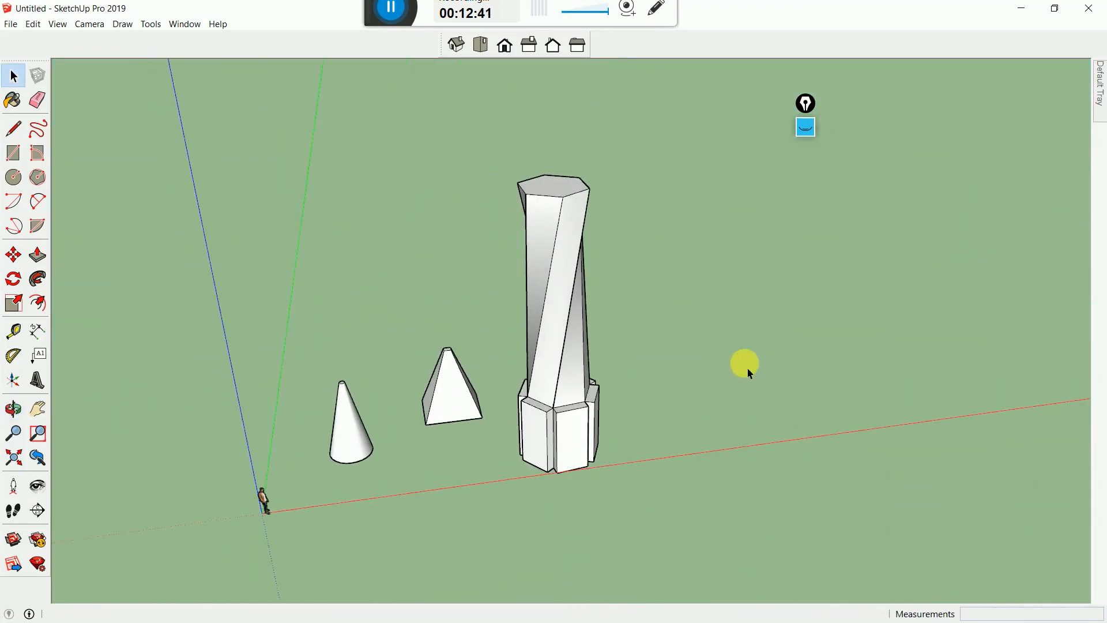
pyautogui.press('o')
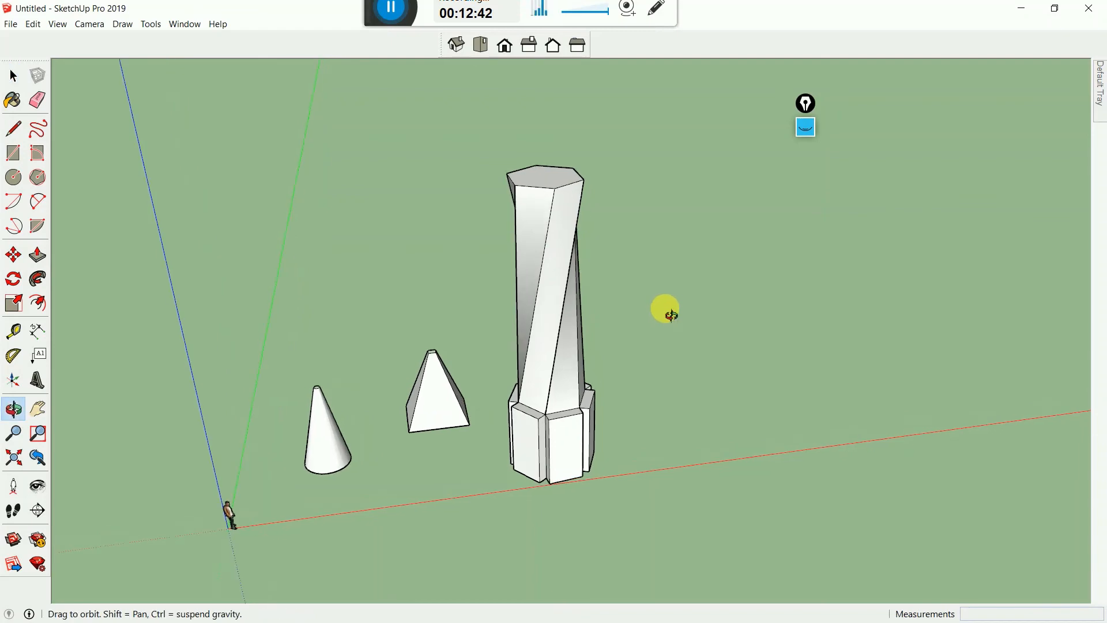
pyautogui.moveTo(665, 309); pyautogui.dragTo(621, 300)
pyautogui.press('space')
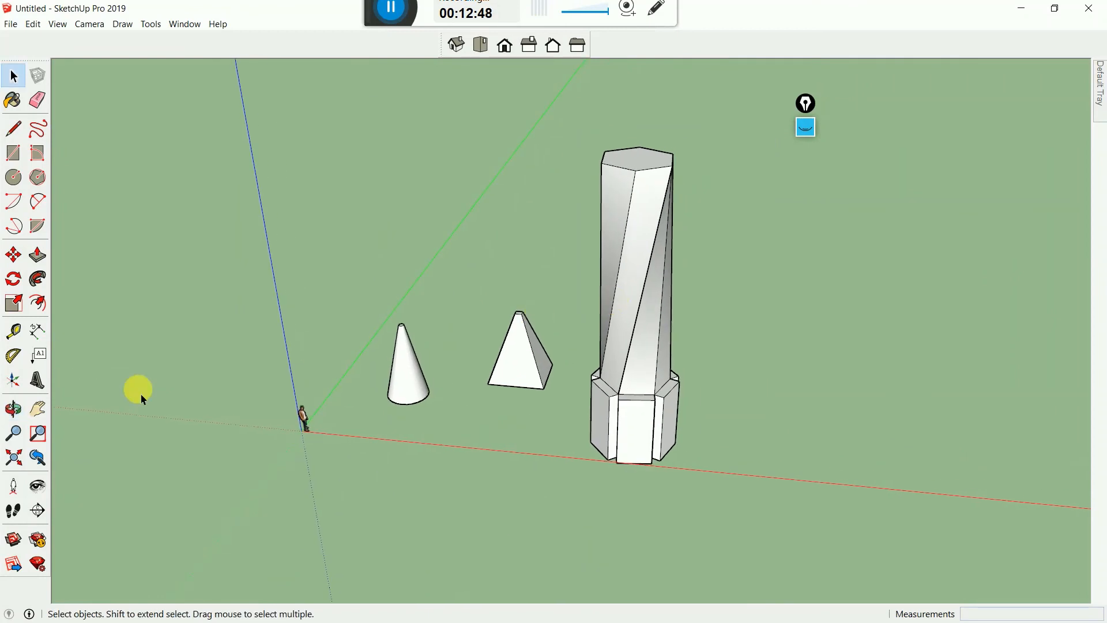
# Pan across the model and zoom in and out on the cone, pyramid and twisted column
pyautogui.click(38, 409)
pyautogui.moveTo(462, 380); pyautogui.dragTo(414, 406)
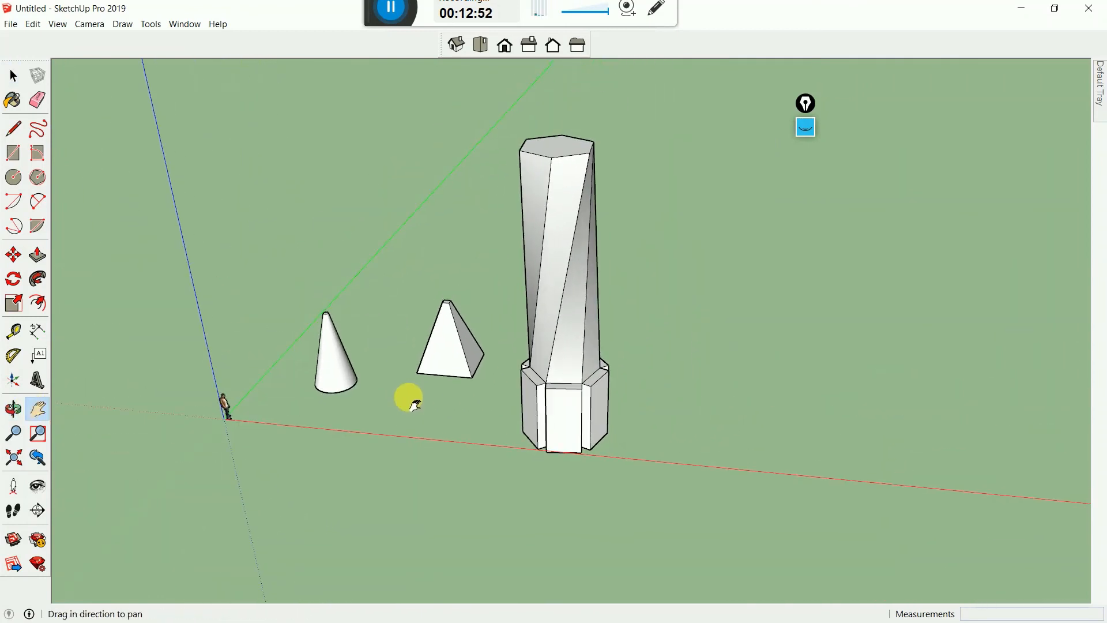
pyautogui.click(13, 433)
pyautogui.moveTo(504, 269); pyautogui.dragTo(522, 414)
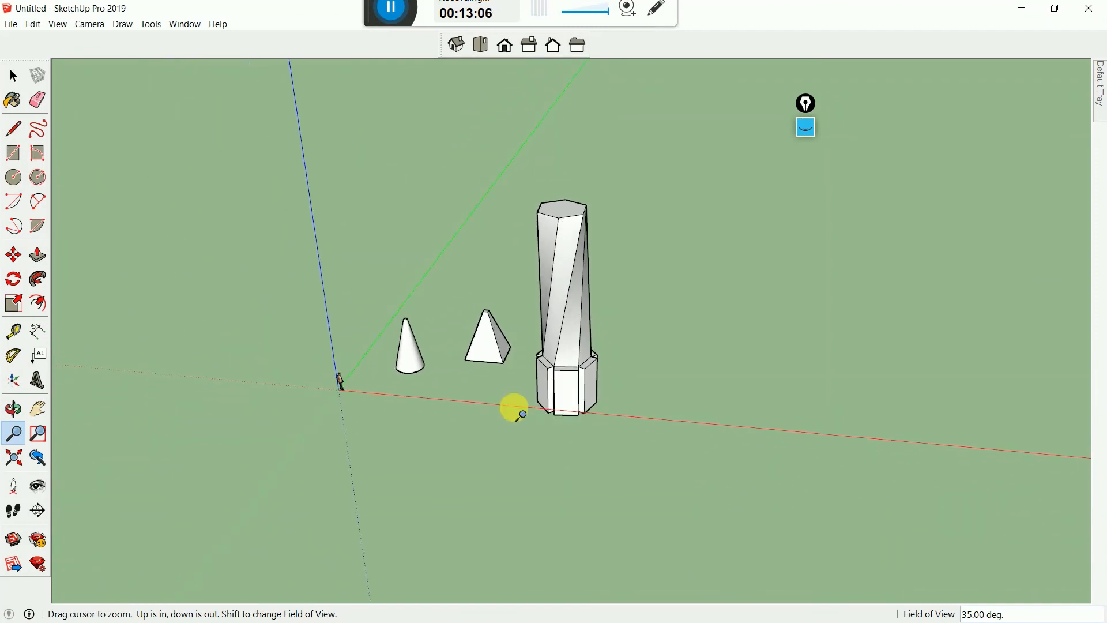
pyautogui.scroll(4, 556, 331)
pyautogui.scroll(-2, 556, 331)
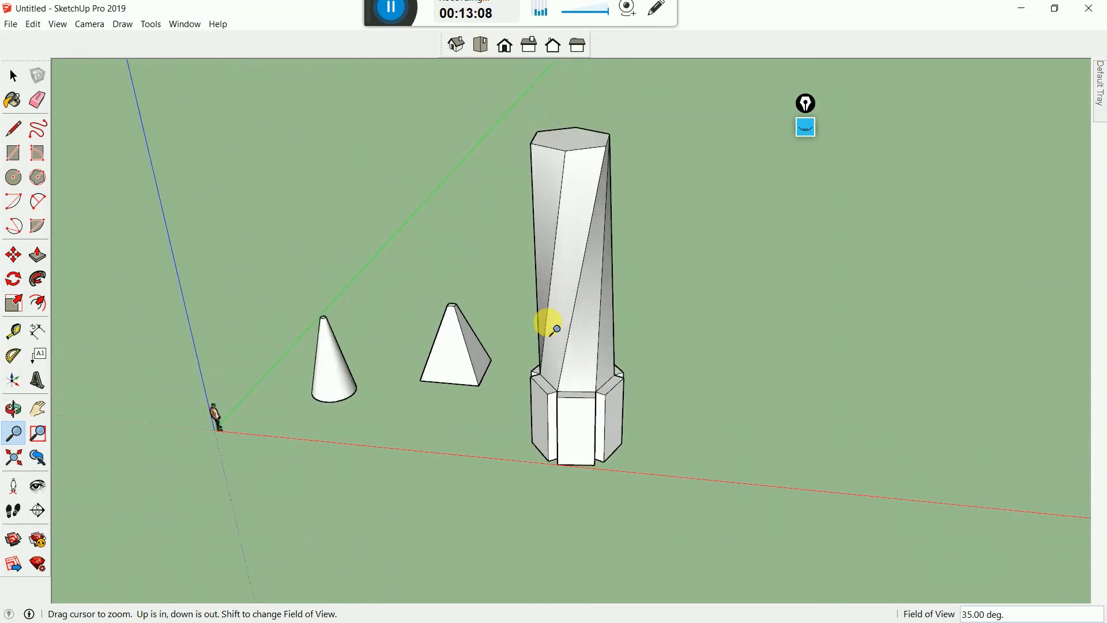
pyautogui.scroll(-2, 557, 330)
pyautogui.scroll(3, 556, 330)
pyautogui.scroll(-3, 557, 330)
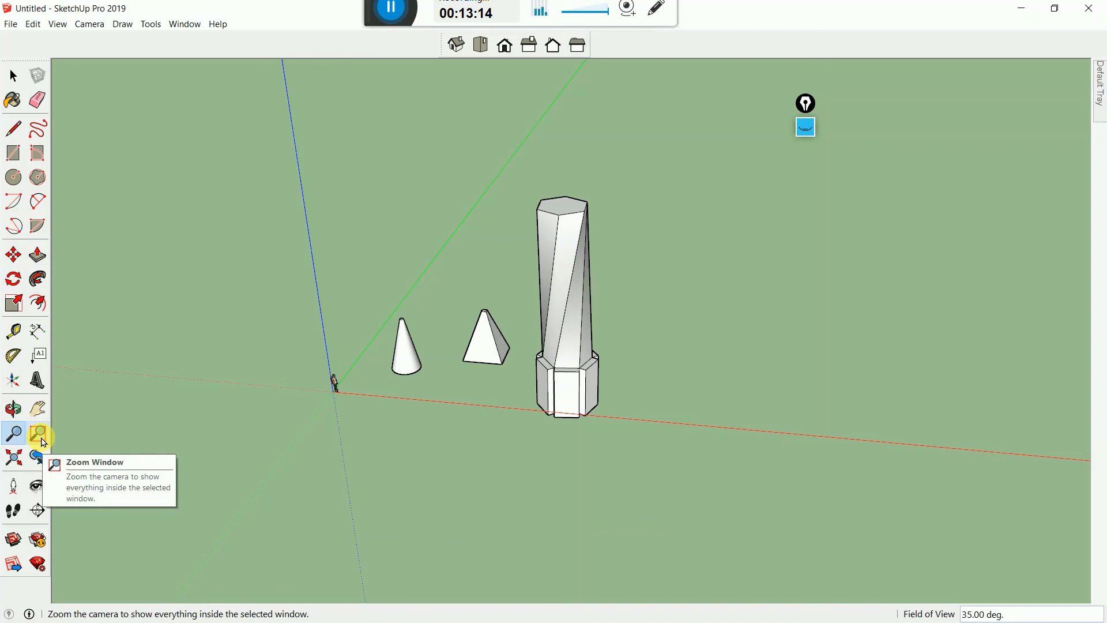
# Zoom with window areas onto the twisted column's top face and one of its corners, and zoom back out
pyautogui.click(42, 440)
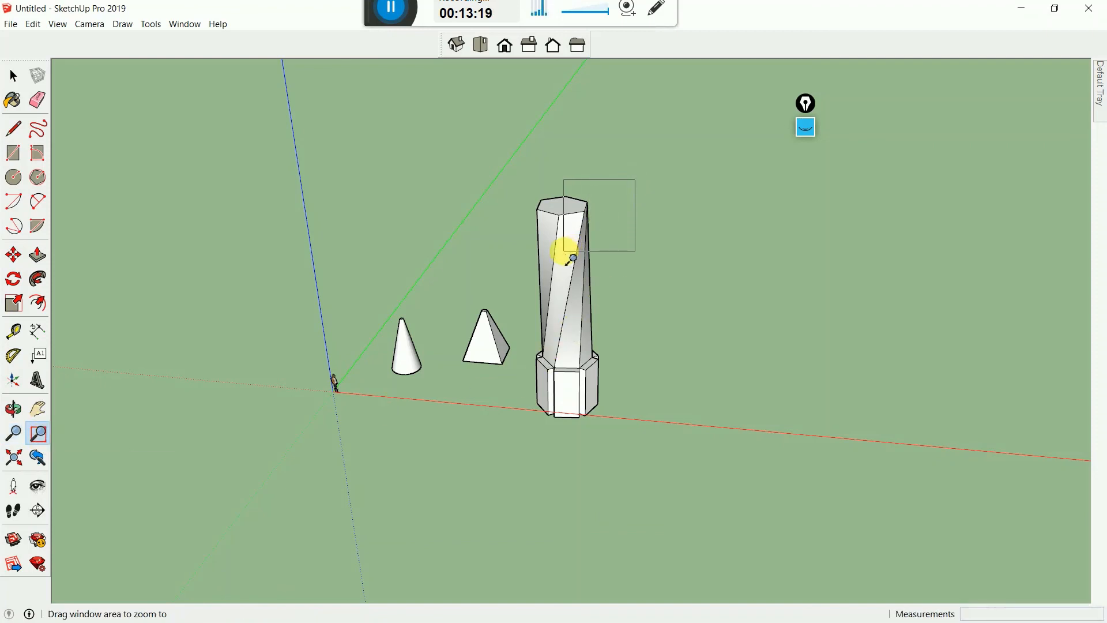
pyautogui.moveTo(573, 257); pyautogui.dragTo(571, 257)
pyautogui.press('space')
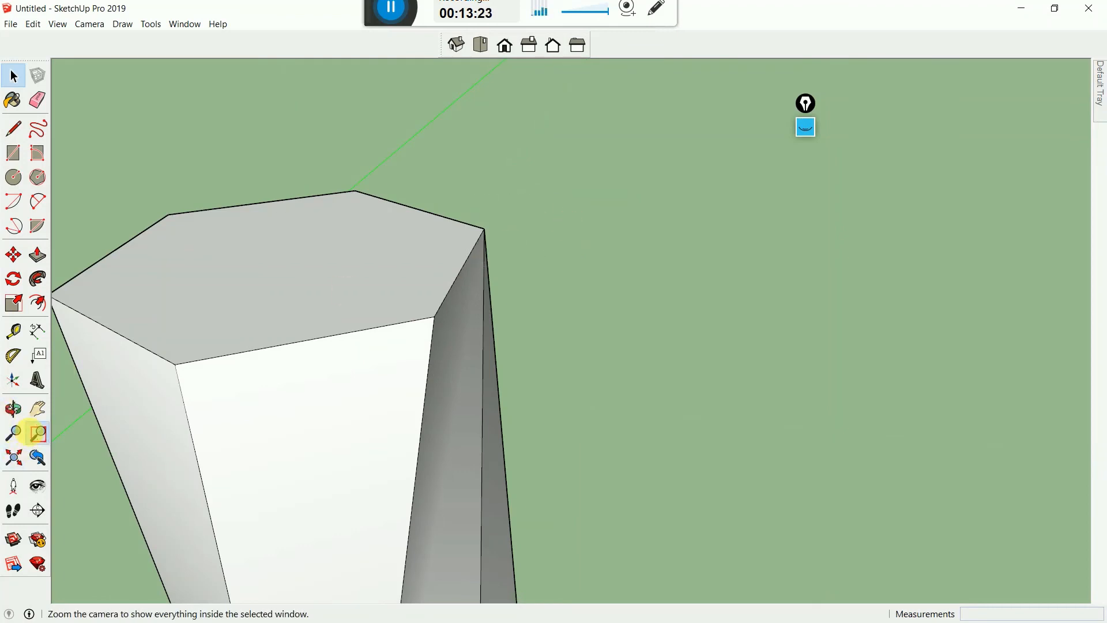
pyautogui.click(38, 433)
pyautogui.moveTo(479, 264); pyautogui.dragTo(470, 257)
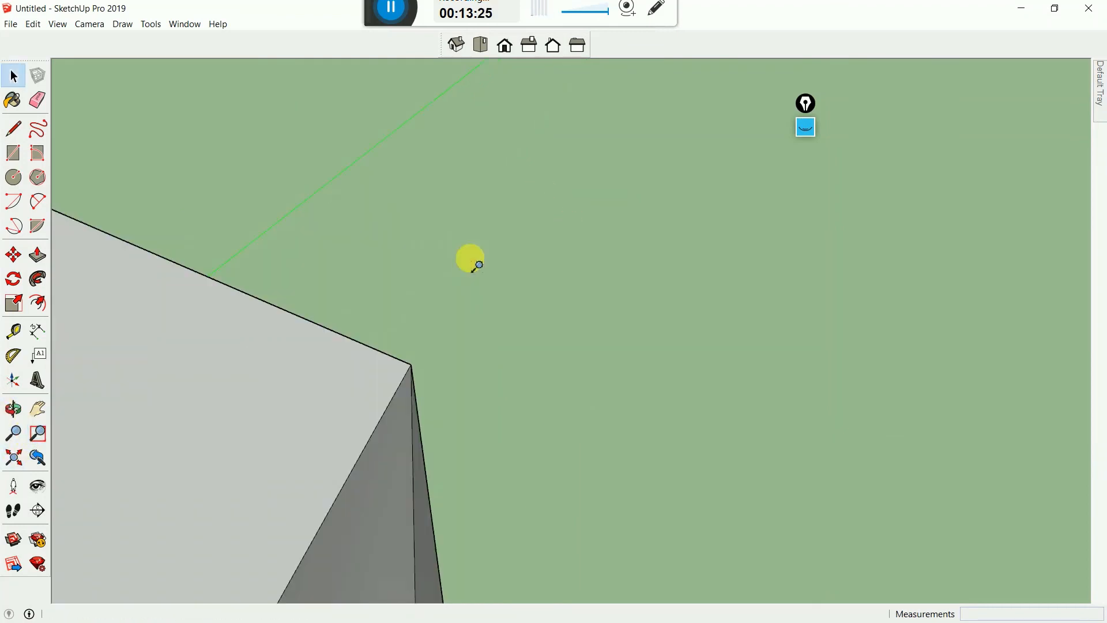
pyautogui.press('space')
pyautogui.scroll(-5, 697, 228)
pyautogui.scroll(-4, 692, 225)
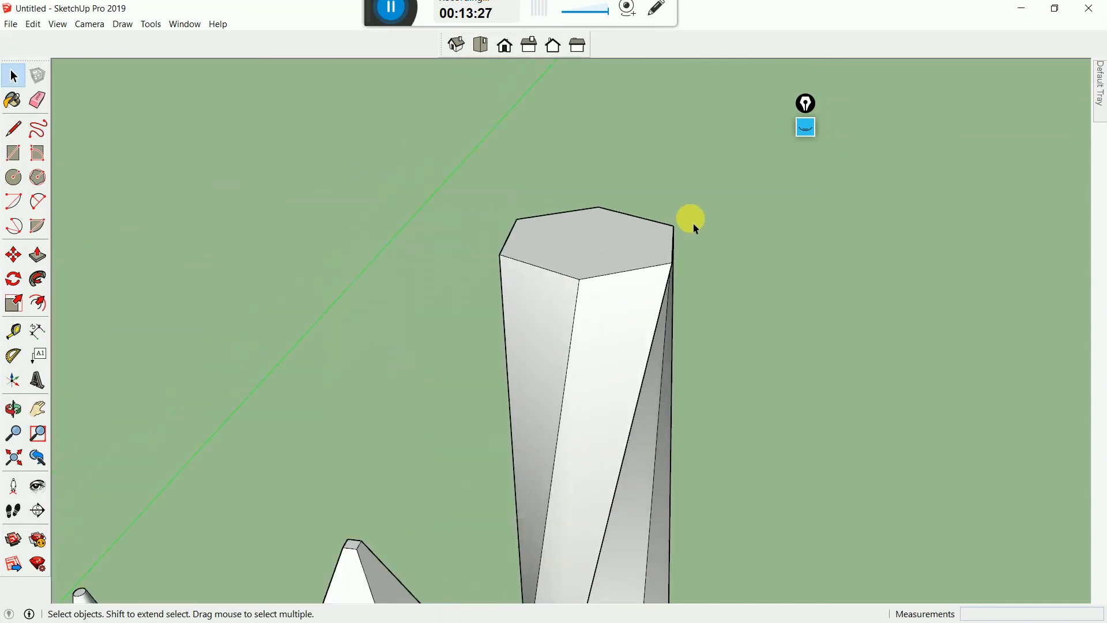
# Zoom past the model and then far away from it, fitting the whole model in view with Zoom Extents each time
pyautogui.scroll(7, 682, 225)
pyautogui.scroll(3, 761, 254)
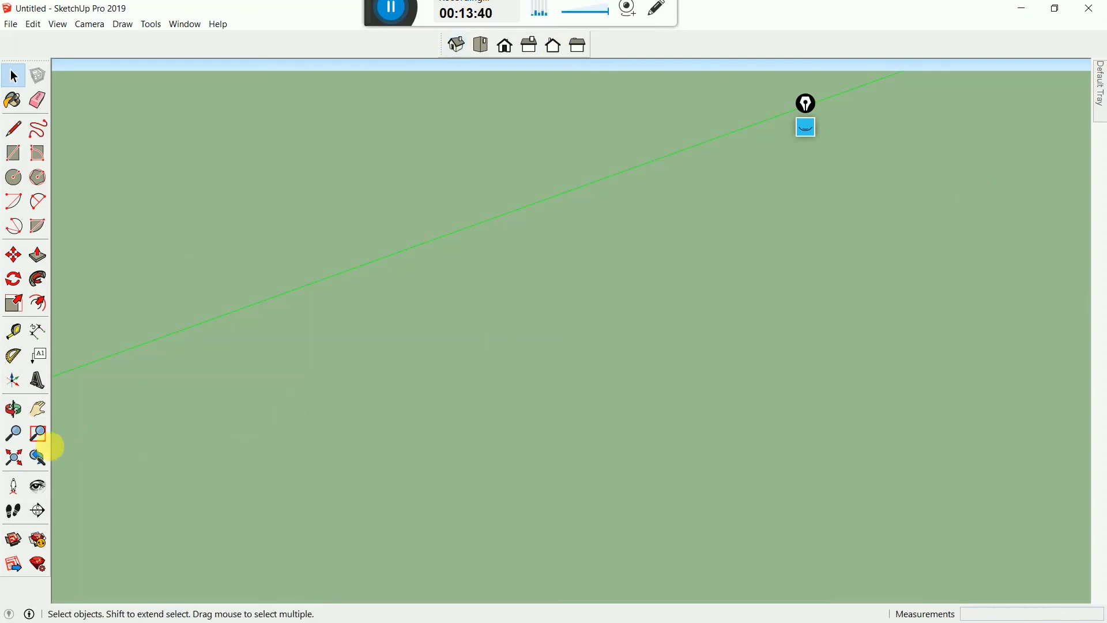
pyautogui.click(15, 463)
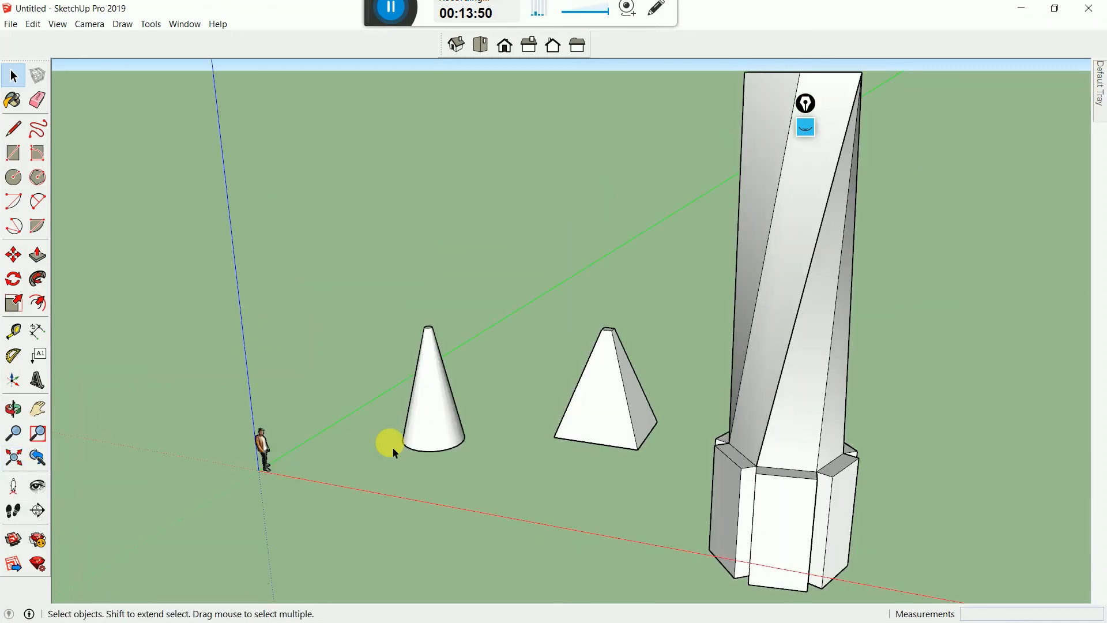
pyautogui.scroll(-10, 376, 454)
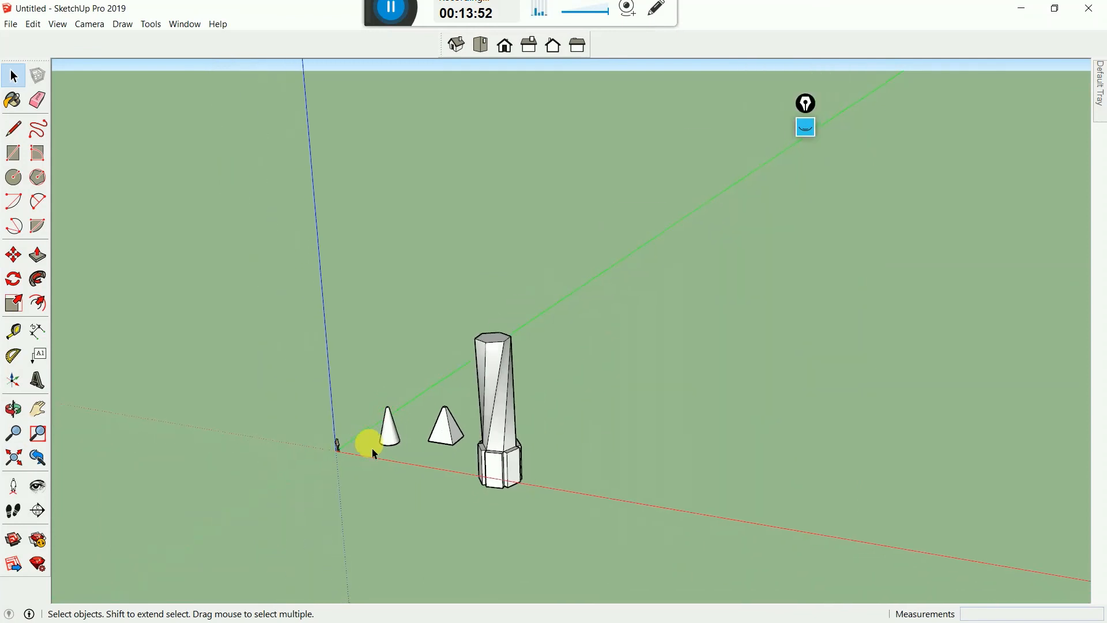
pyautogui.scroll(-5, 376, 454)
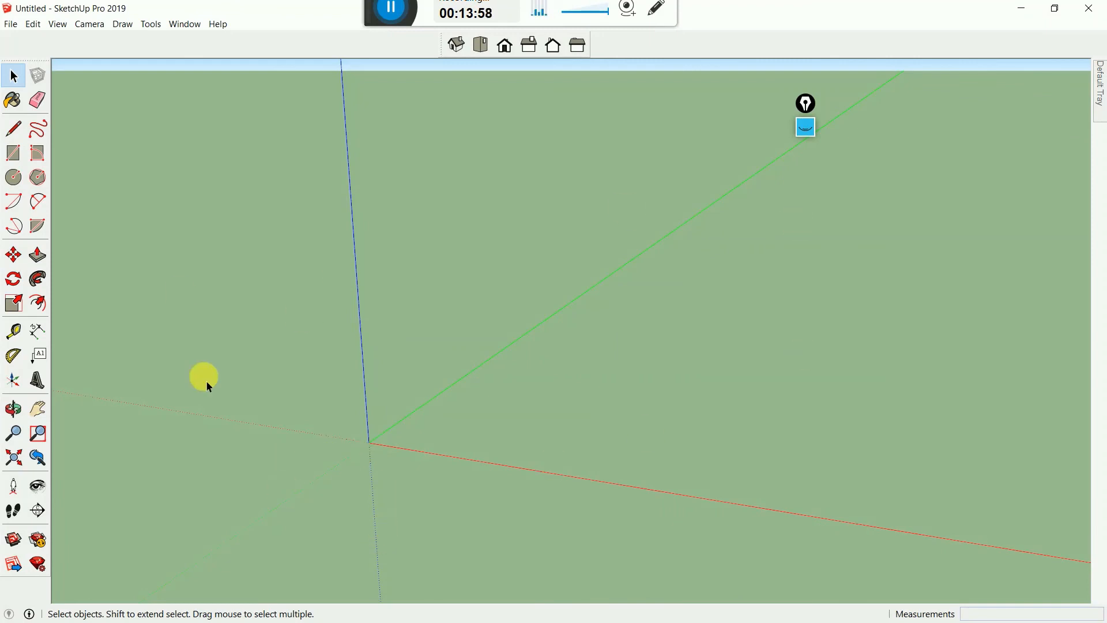
pyautogui.click(14, 459)
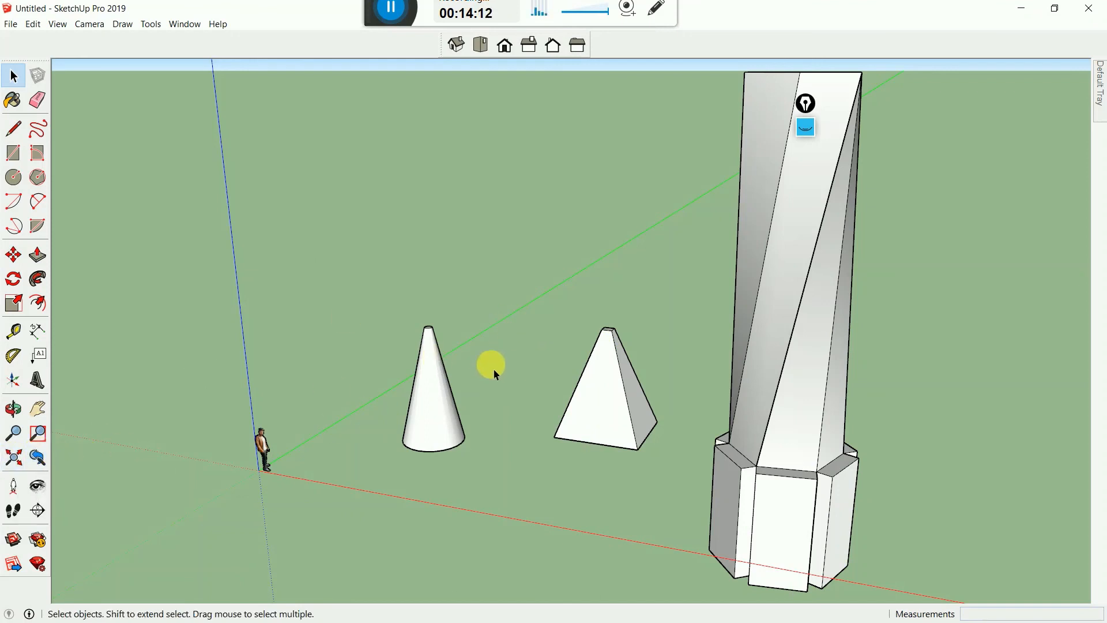
# Draw a circle of about 35' 2" radius on the ground in front of the origin and extrude it up about 9' 5"
pyautogui.click(37, 409)
pyautogui.moveTo(727, 353); pyautogui.dragTo(917, 289)
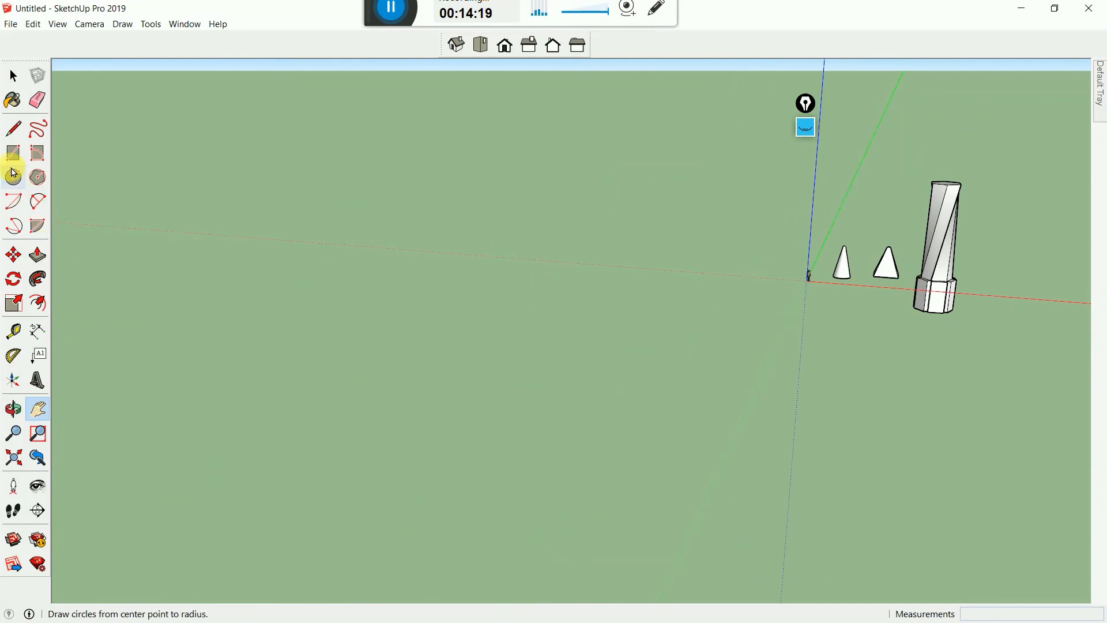
pyautogui.click(9, 179)
pyautogui.click(744, 339)
pyautogui.click(767, 361)
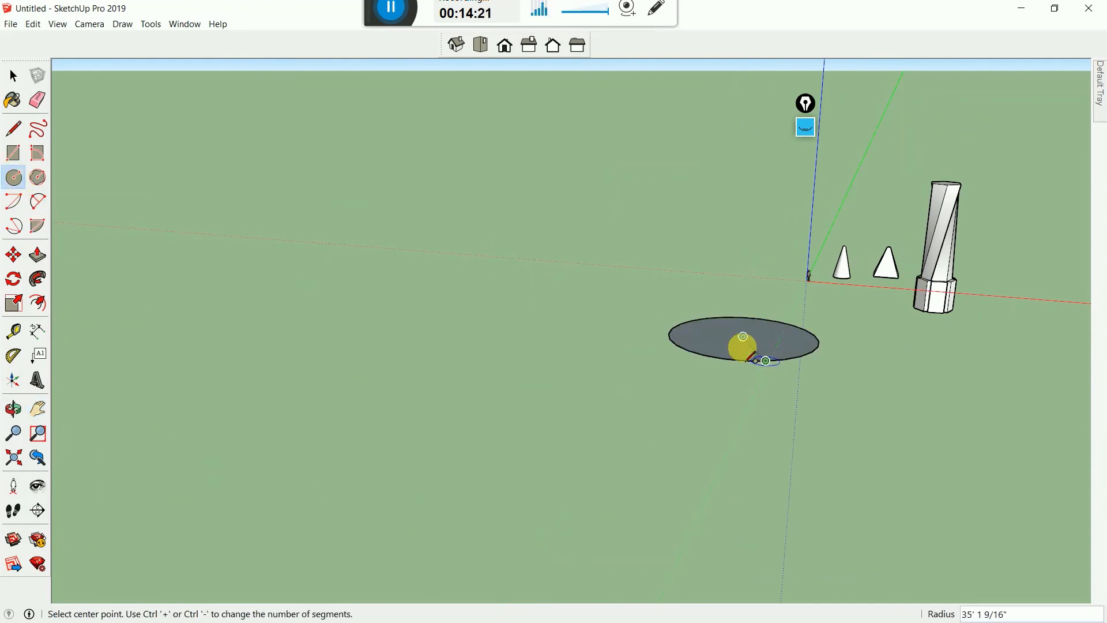
pyautogui.click(43, 266)
pyautogui.click(716, 341)
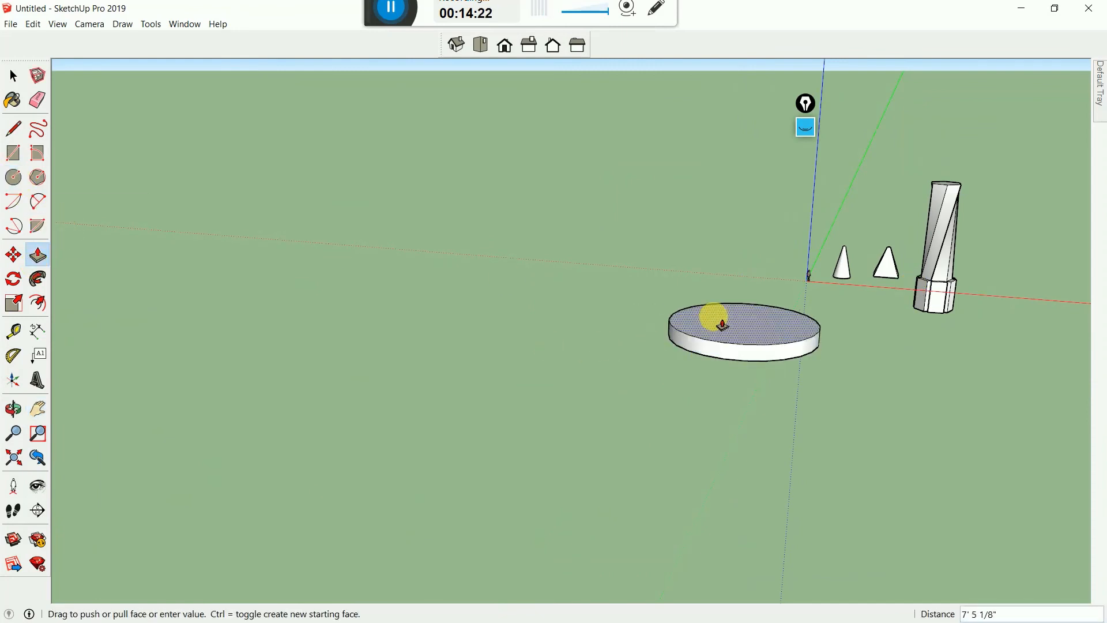
pyautogui.click(715, 319)
# Zoom out and in around the model, and step back through the previous camera views
pyautogui.scroll(-2, 699, 346)
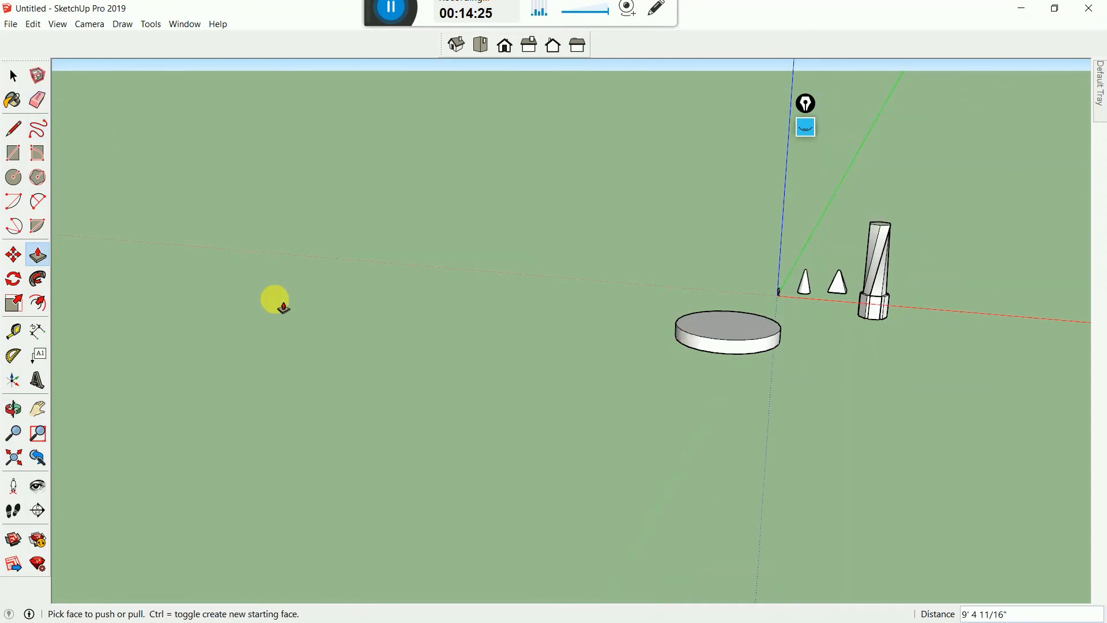
pyautogui.scroll(4, 860, 262)
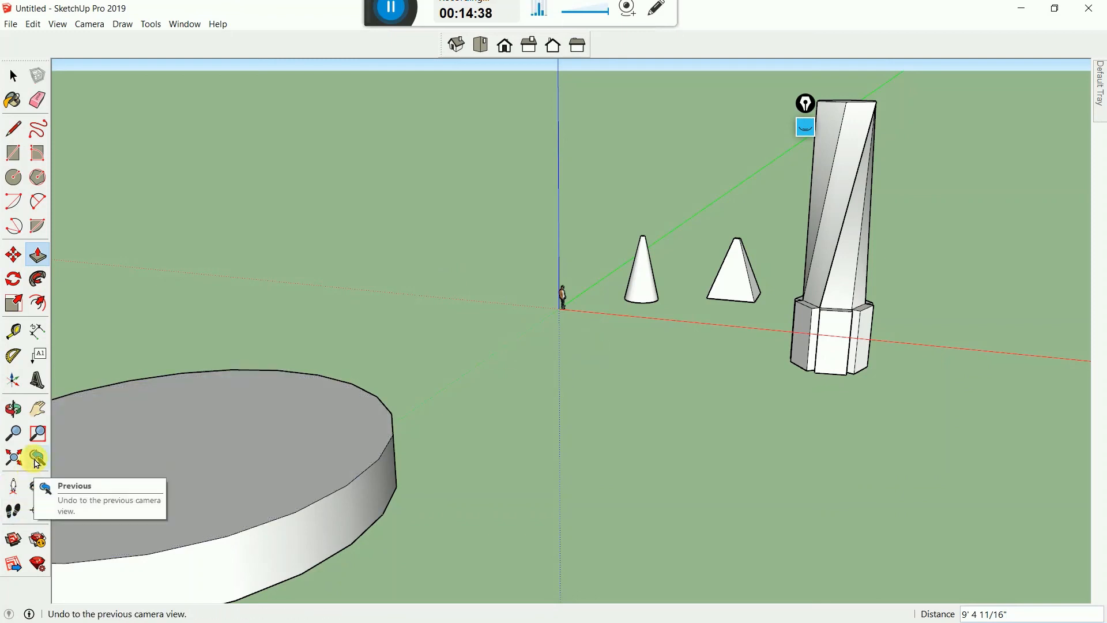
pyautogui.click(37, 459)
pyautogui.click(37, 459)
pyautogui.click(37, 461)
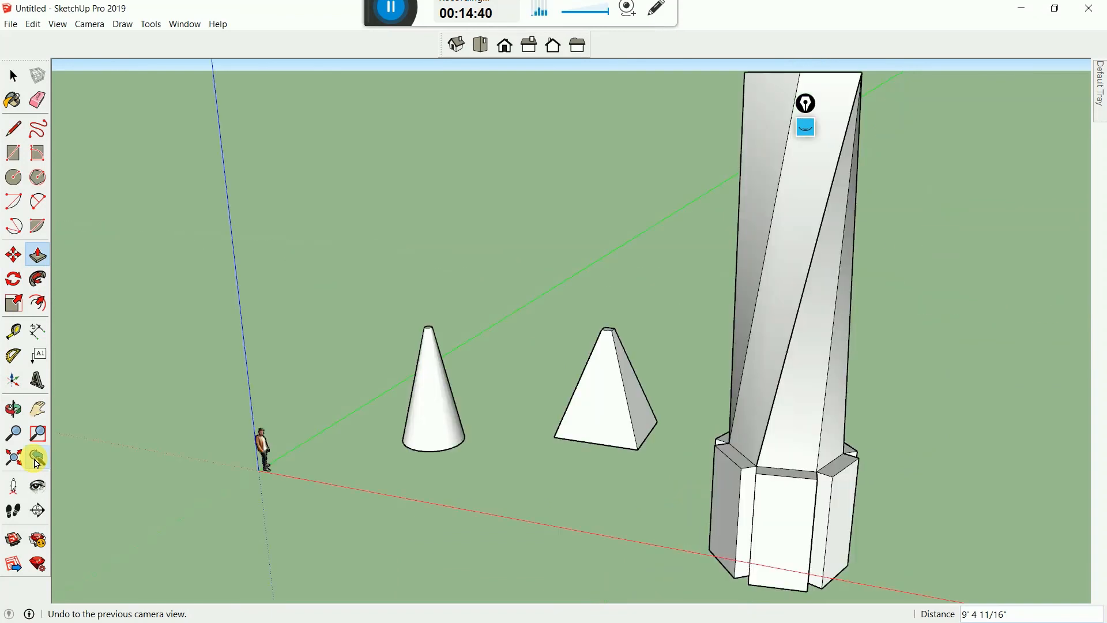
pyautogui.click(37, 460)
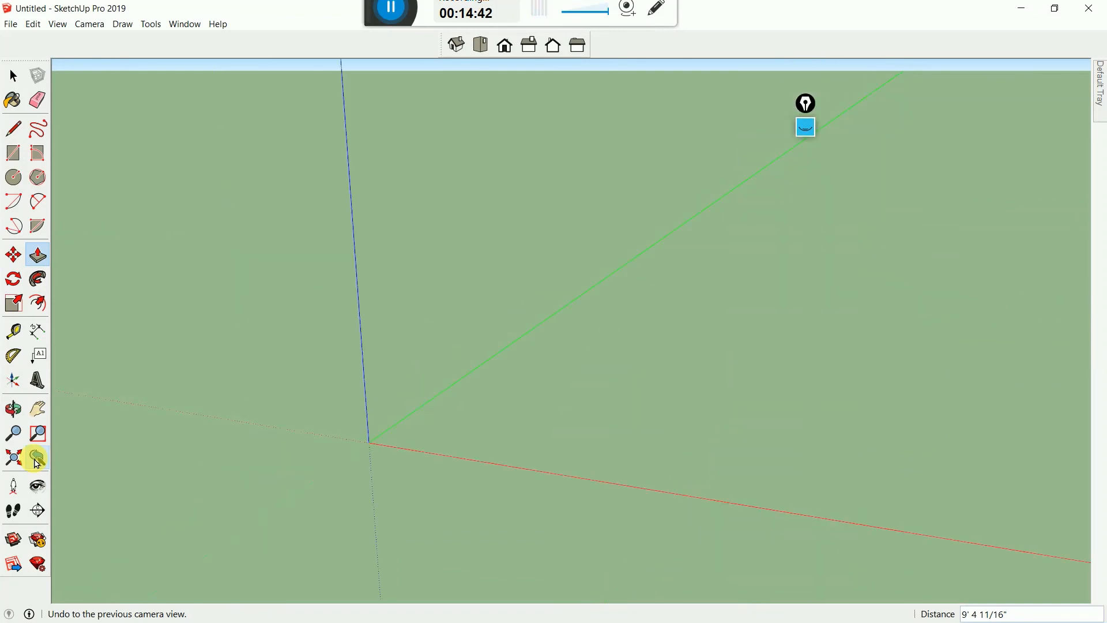
pyautogui.click(37, 460)
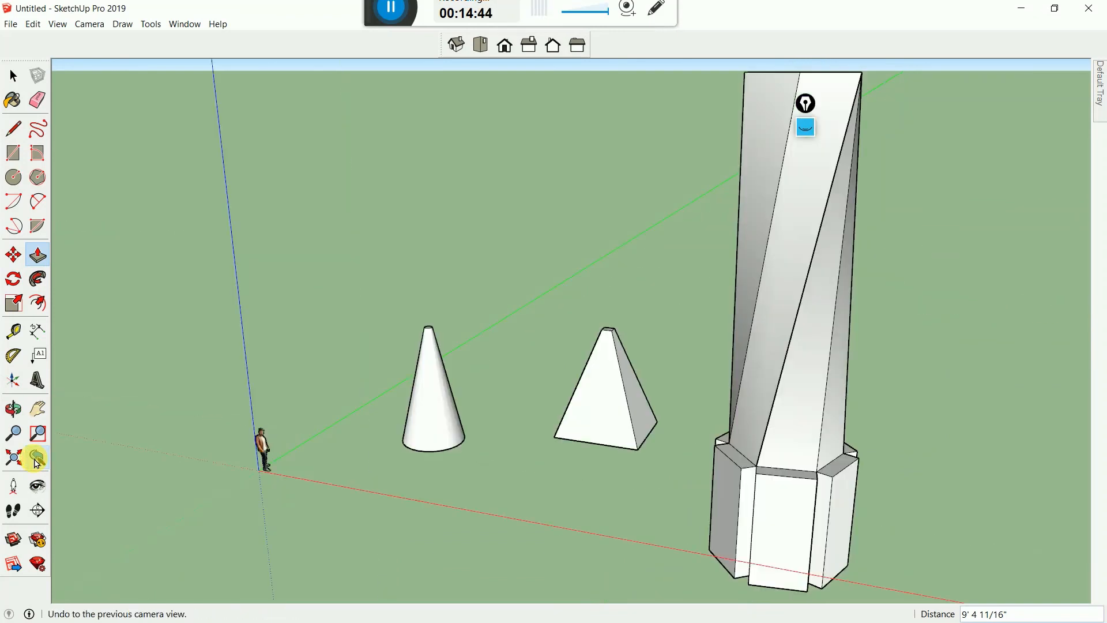